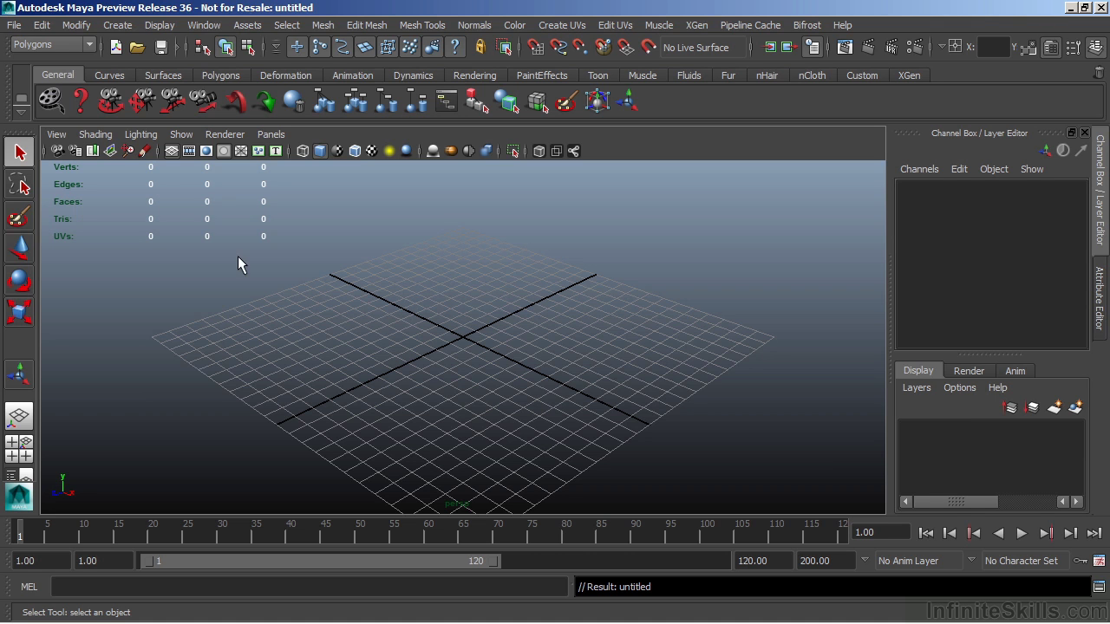
Create a polygon cube primitive with the default dimensions at the centre of the grid
left_click(118, 25)
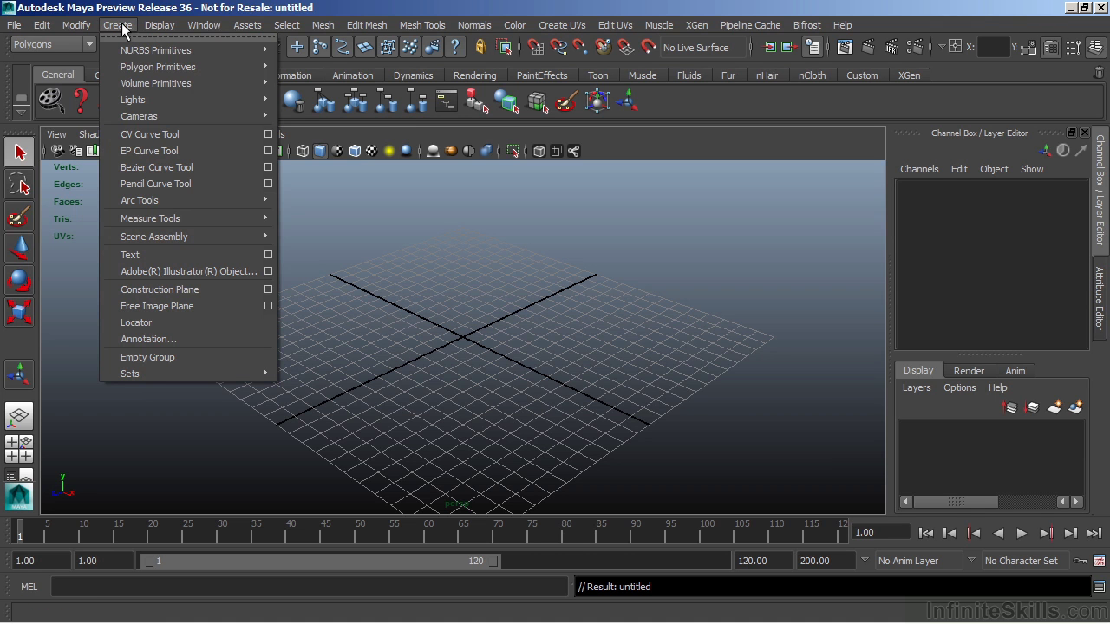
mouse_move(134, 69)
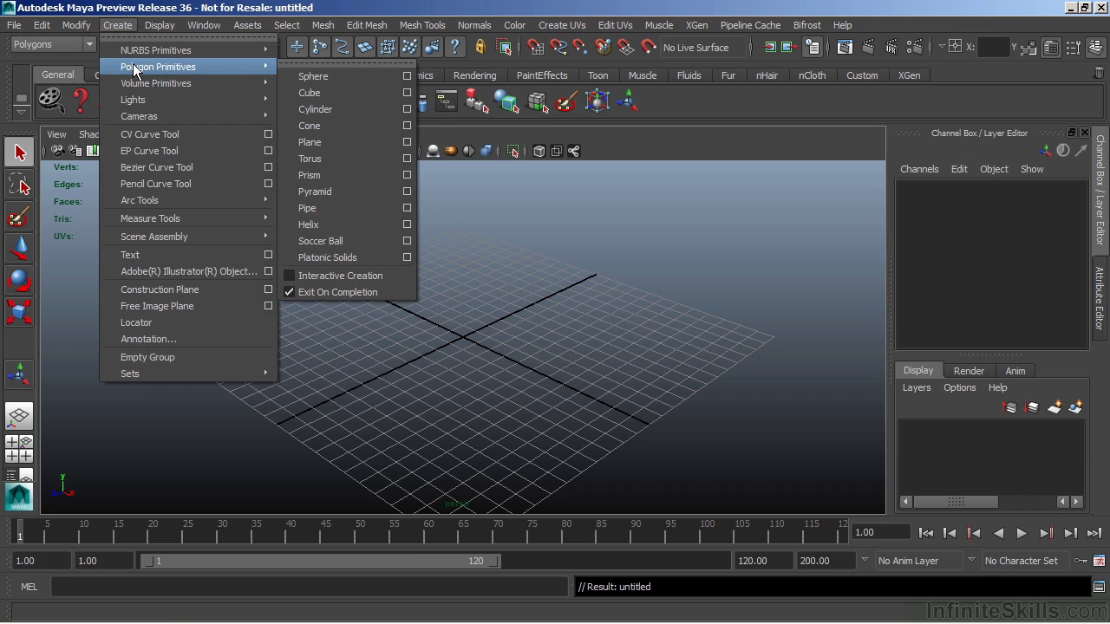
left_click(313, 92)
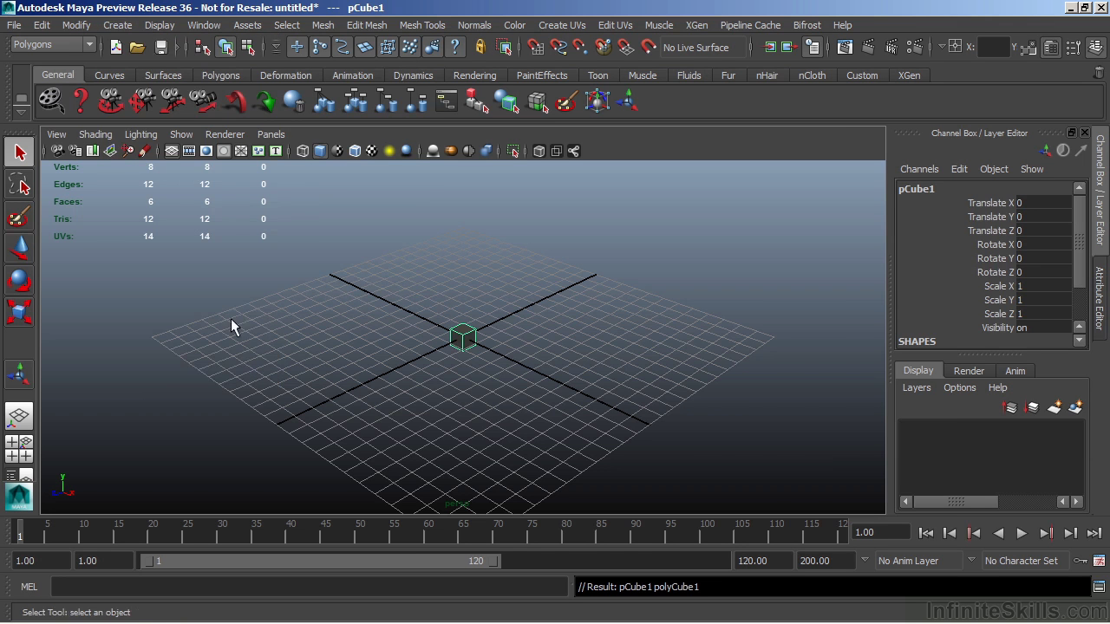
right_click_drag(231, 327, 783, 322, "alt")
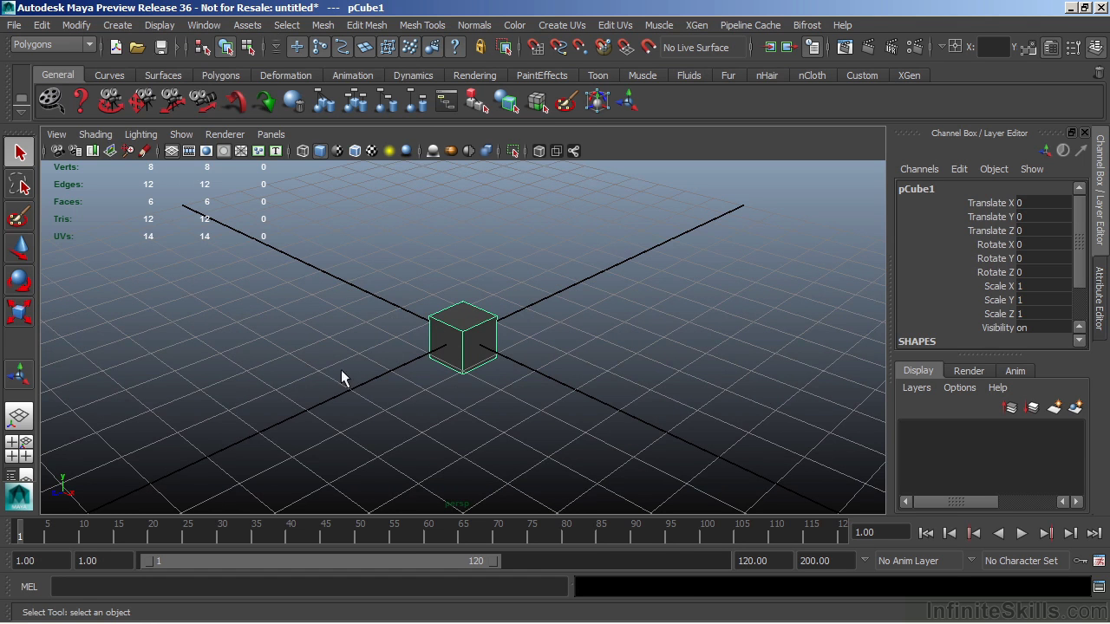
left_click_drag(466, 339, 537, 305, "alt")
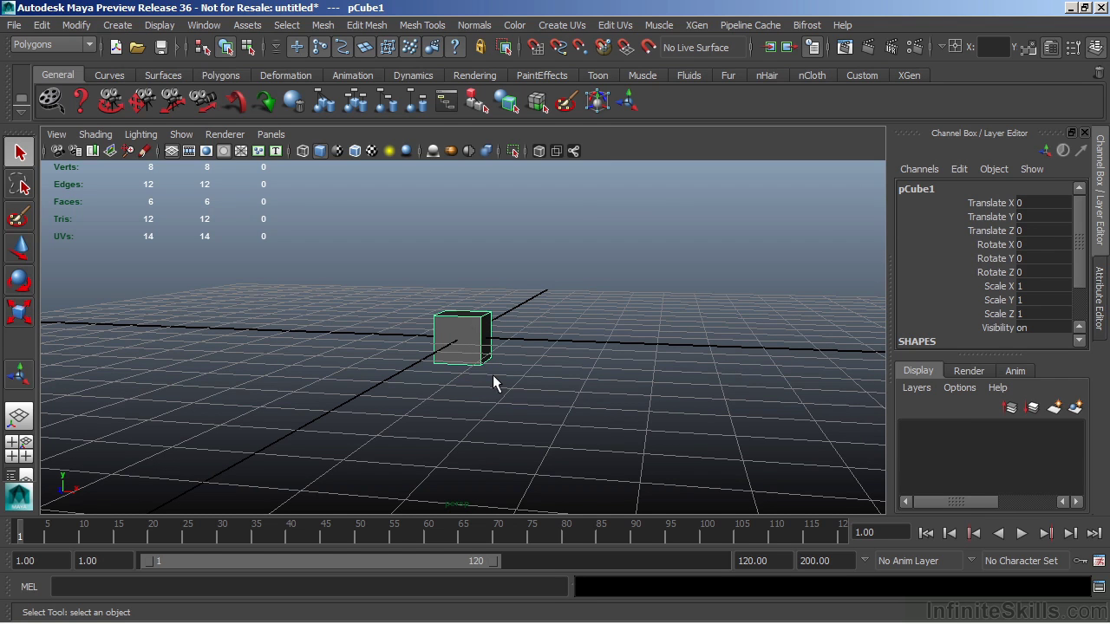
Use the Move tool's pivot editing with vertex snapping to place the cube's pivot at the centre of its base
key("w")
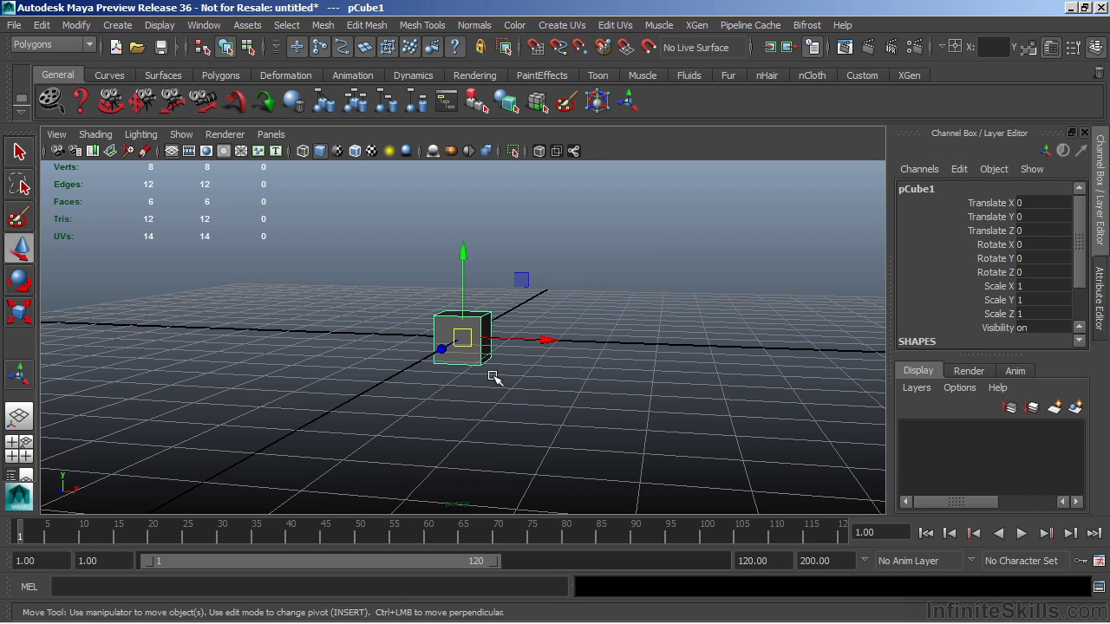
key("ctrl+z")
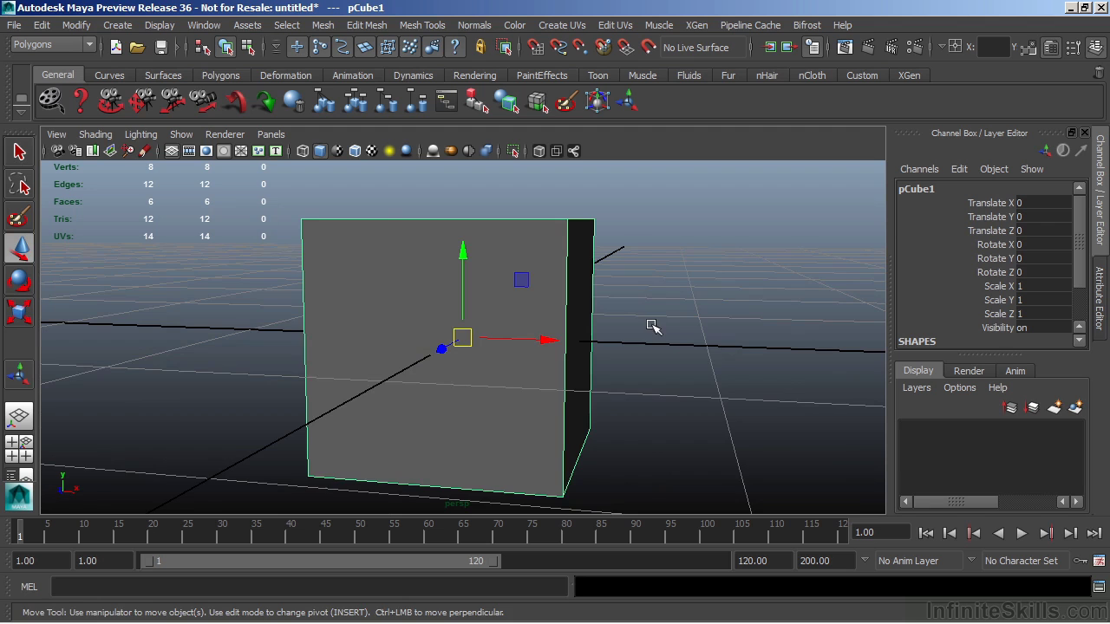
left_click_drag(652, 325, 595, 301, "alt")
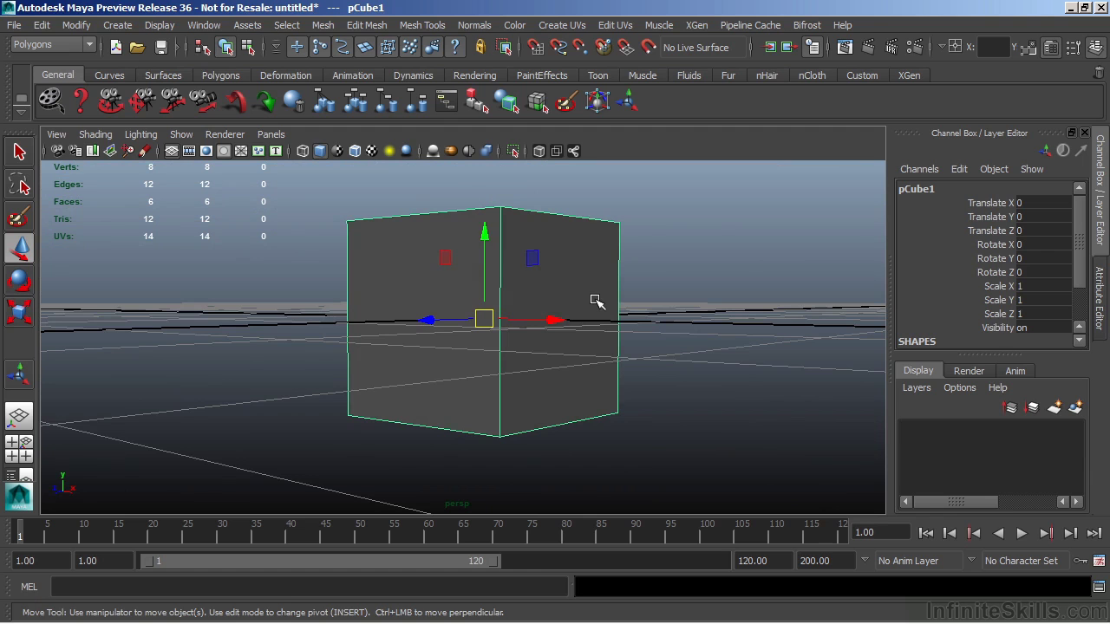
key("Insert")
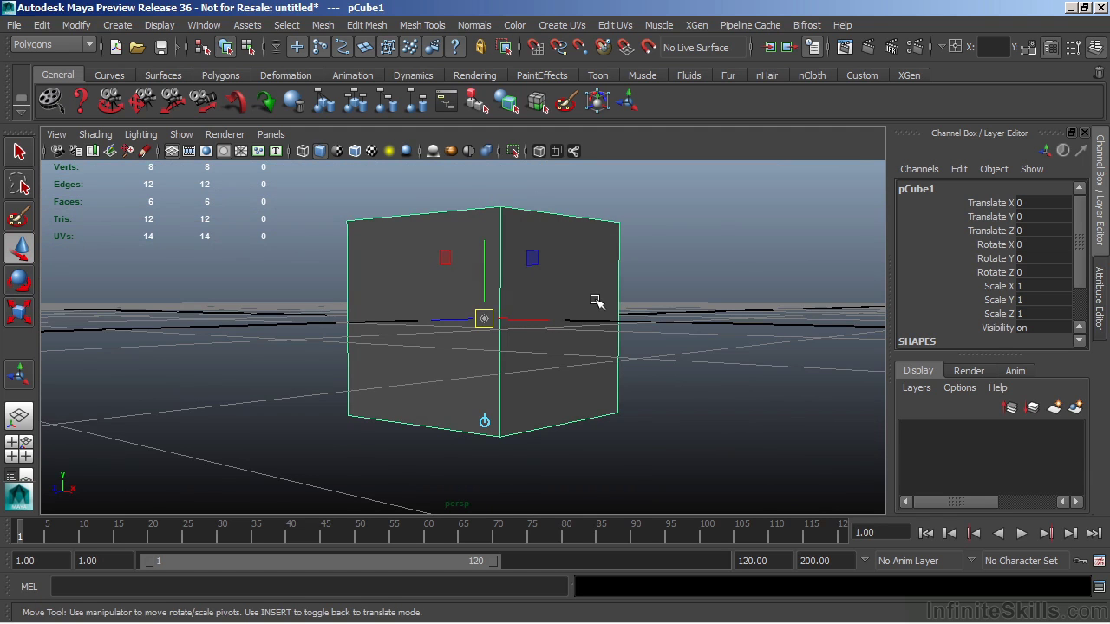
key("v")
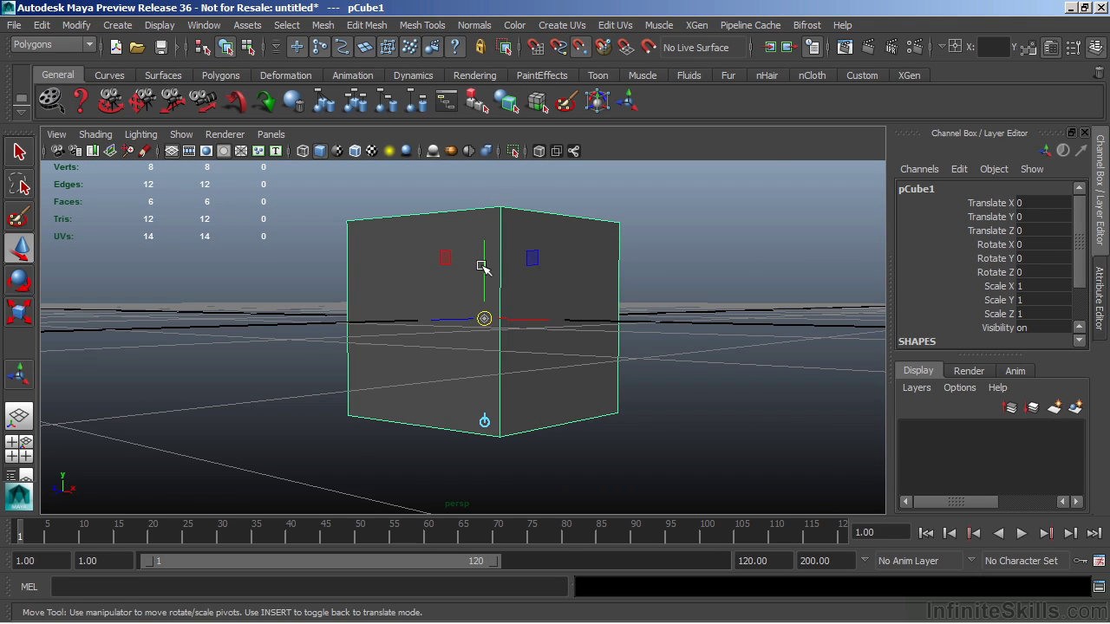
left_click_drag(488, 269, 501, 442)
key("Insert")
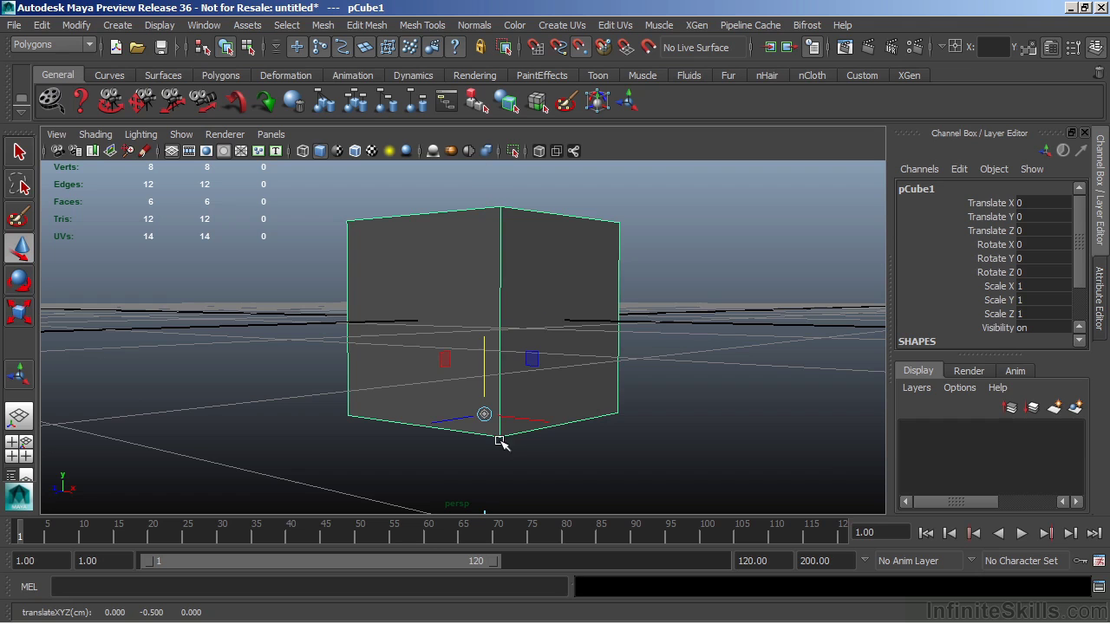
Raise the cube vertically with grid snapping so its base sits on the grid, at Translate Y 0.5
mouse_move(588, 358)
left_mouse_down("alt")
mouse_move(620, 386)
mouse_move(657, 390)
mouse_move(711, 369)
mouse_move(617, 382)
mouse_move(506, 355)
mouse_move(485, 318)
mouse_move(577, 358)
left_mouse_up("alt")
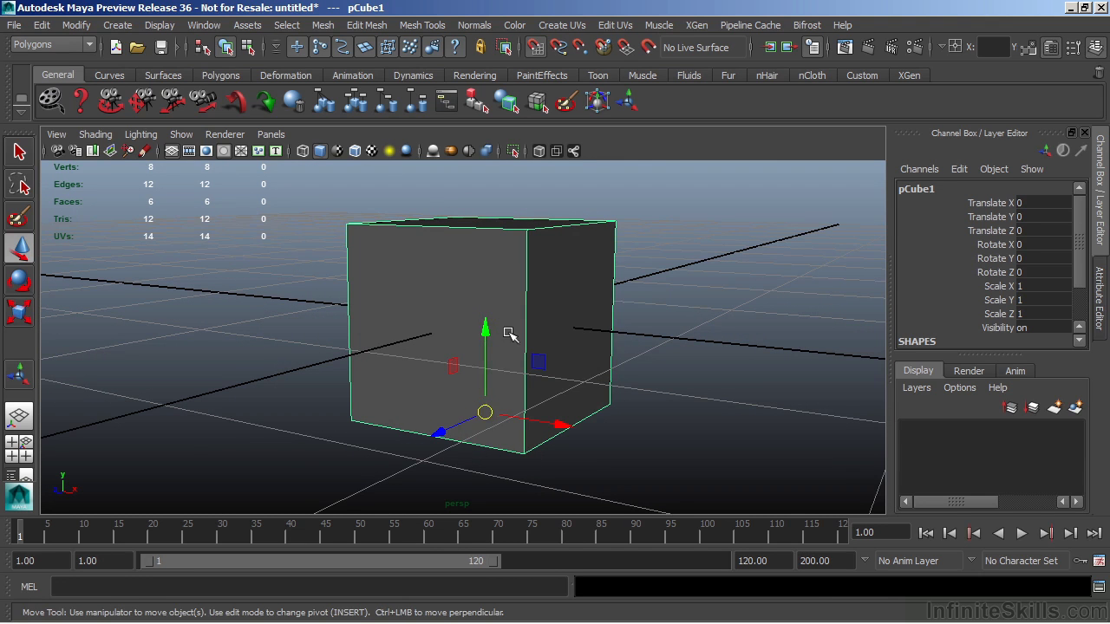
left_click_drag(488, 330, 488, 237)
scroll(637, 354, "down", 6)
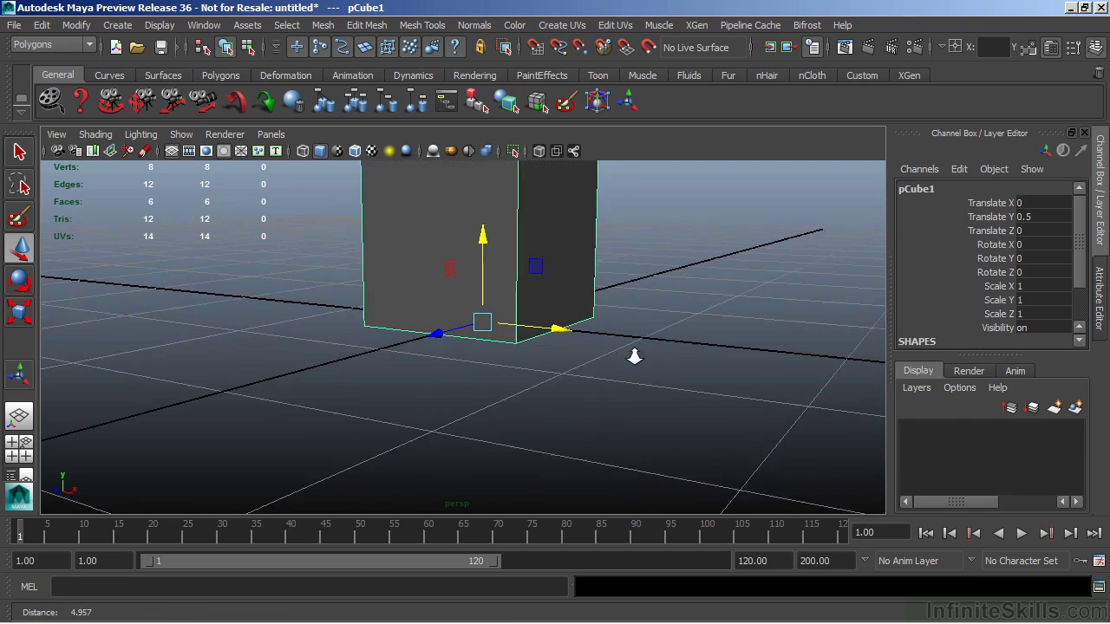
left_click_drag(466, 331, 476, 399, "alt")
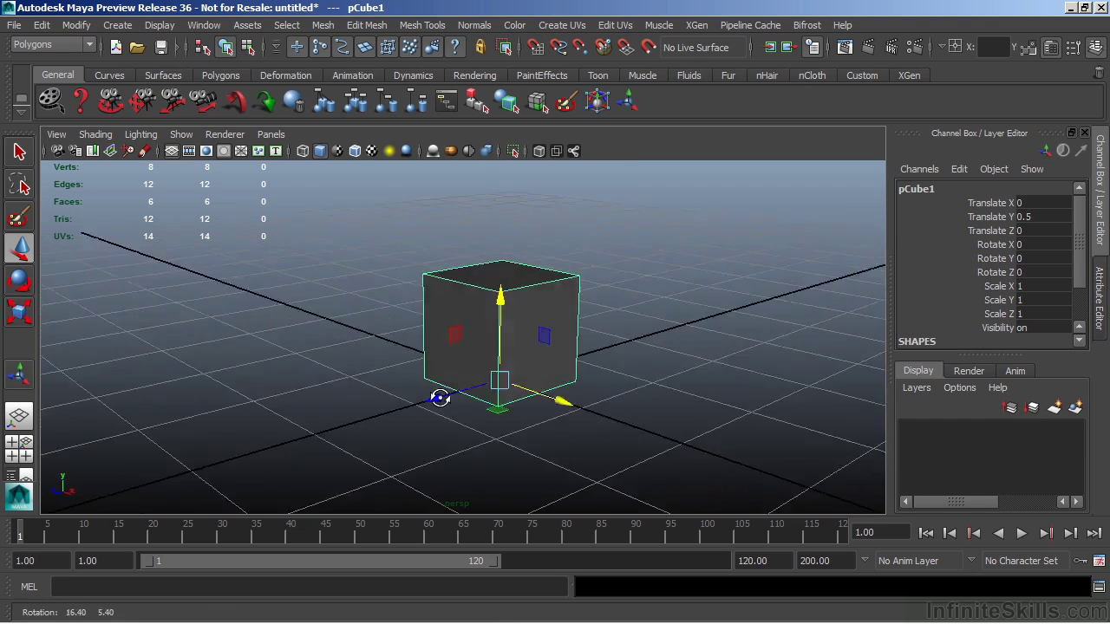
right_click_drag(668, 368, 527, 318, "alt")
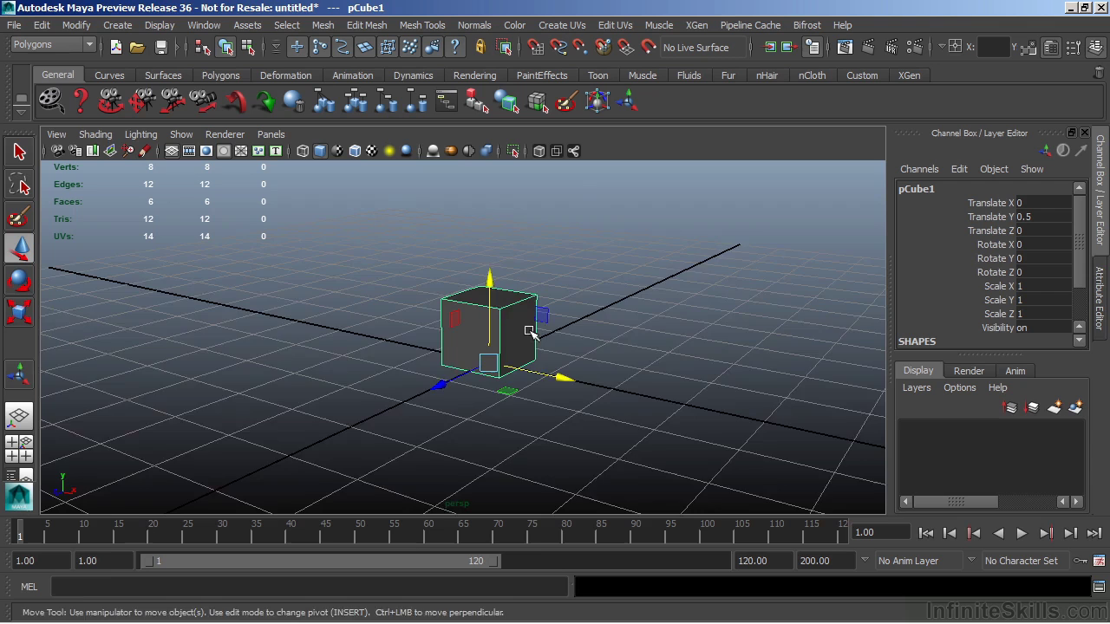
mouse_move(527, 317)
left_mouse_down("alt")
mouse_move(550, 315)
mouse_move(542, 310)
left_mouse_up("alt")
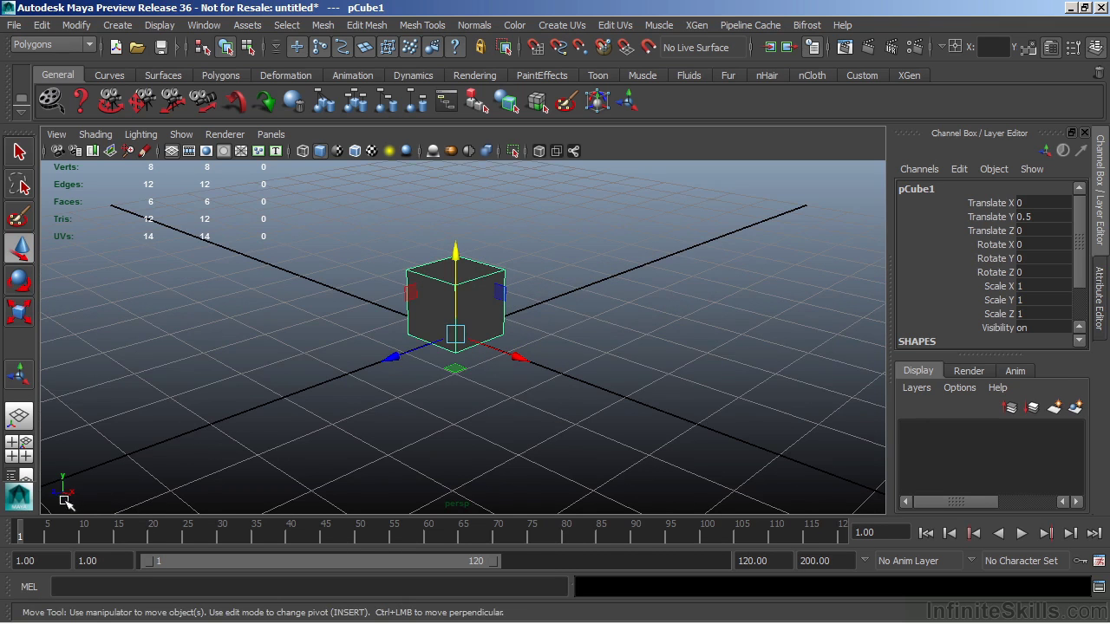
left_click_drag(459, 338, 516, 343, "alt")
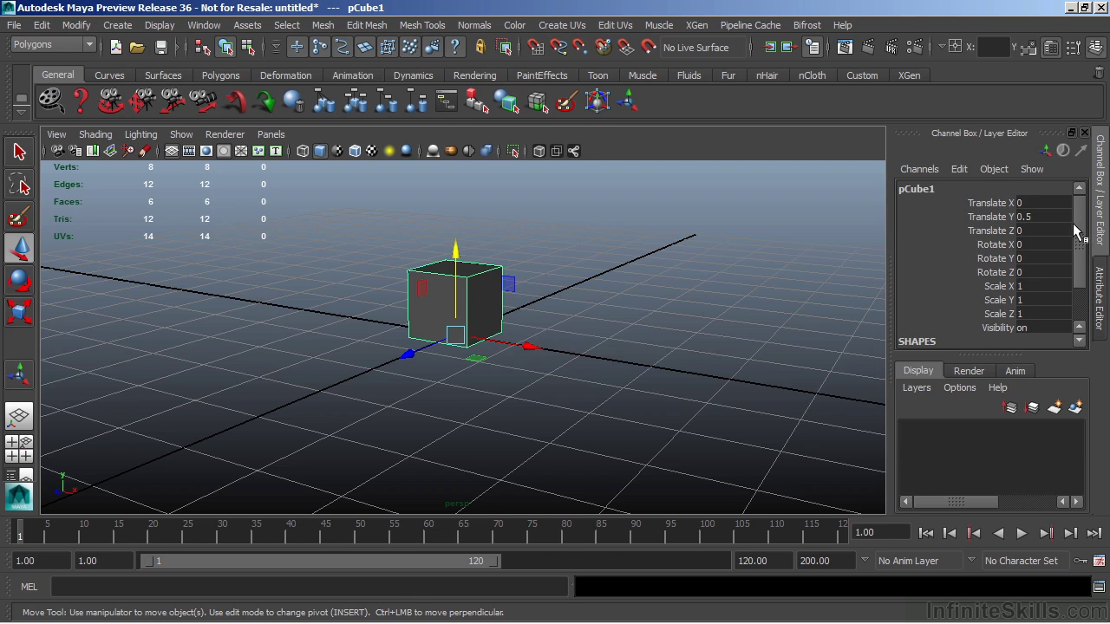
Set the cube's creation inputs to width 5, height 10 and depth 5
left_click_drag(1079, 233, 1081, 280)
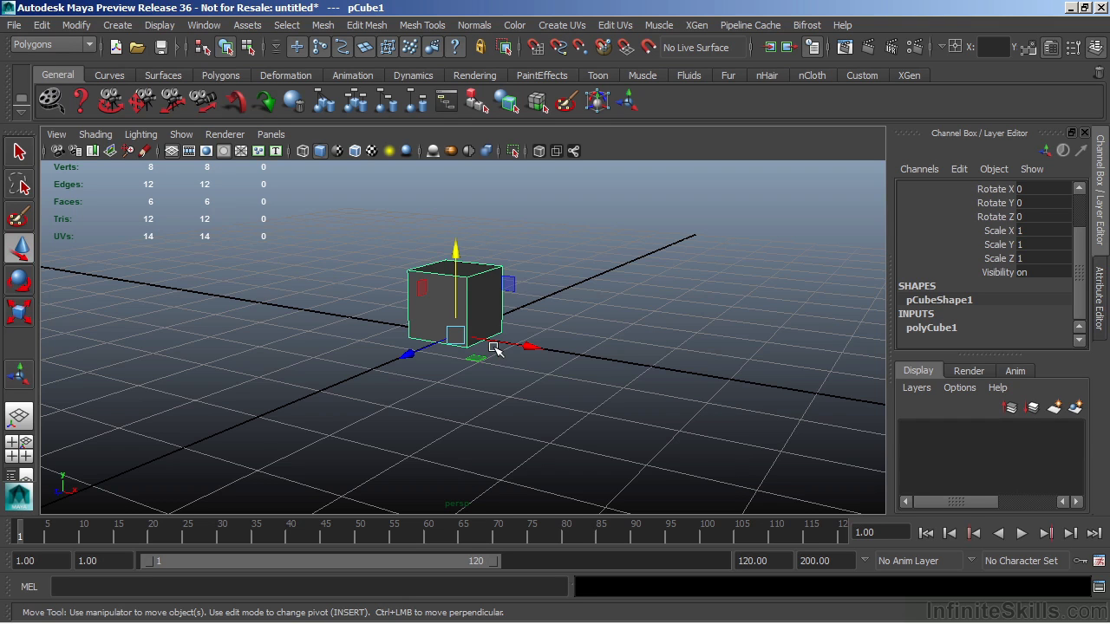
left_click(927, 328)
left_click_drag(1080, 266, 1078, 303)
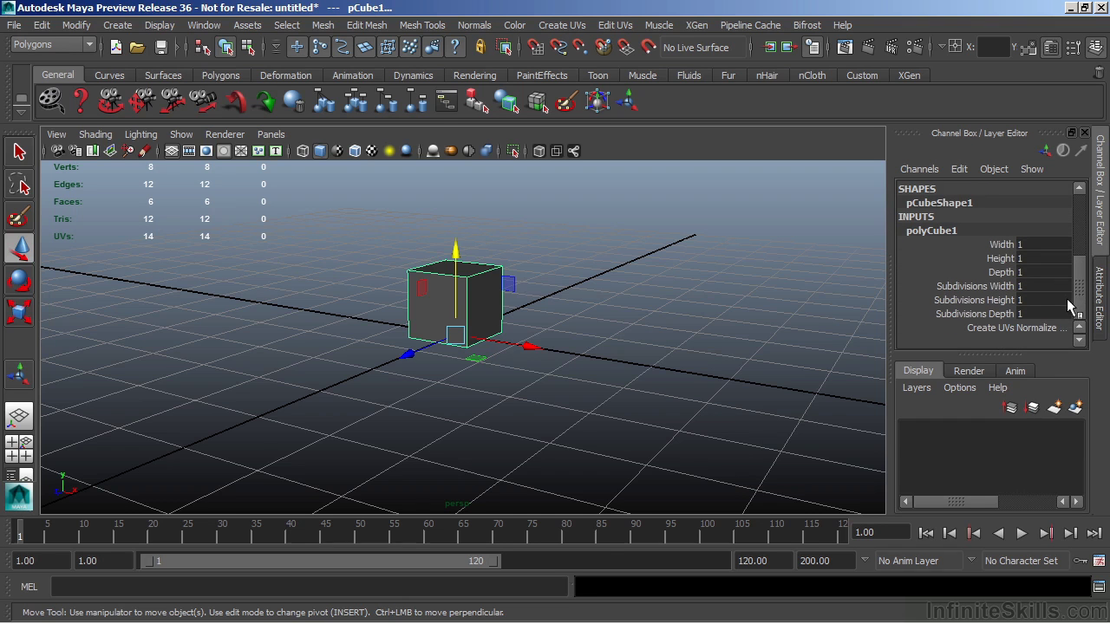
left_click(1045, 244)
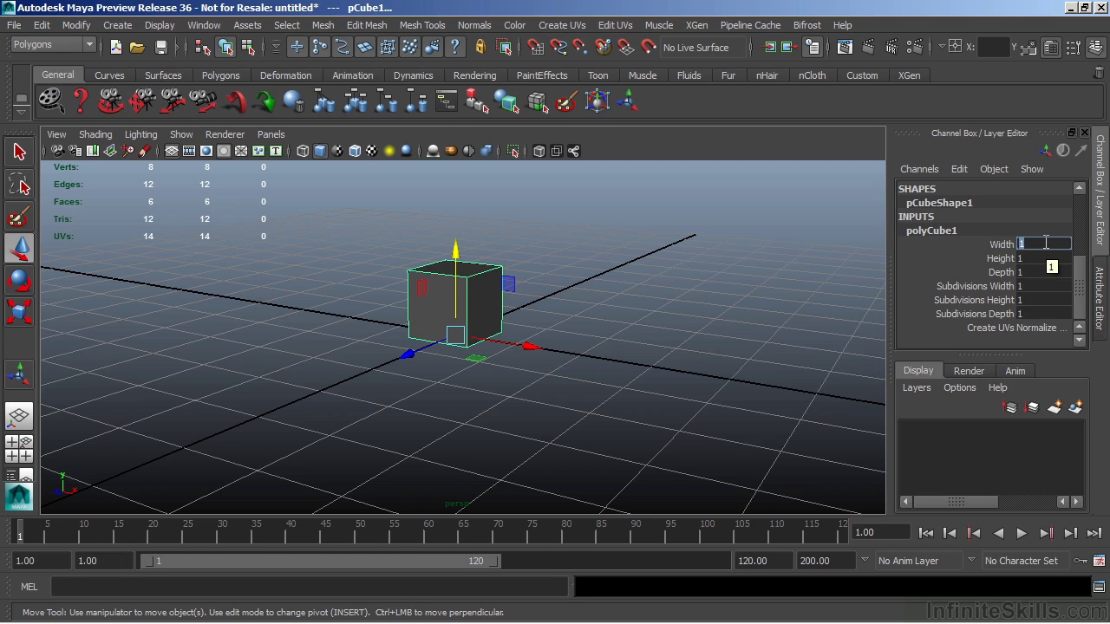
type("5")
key("Tab")
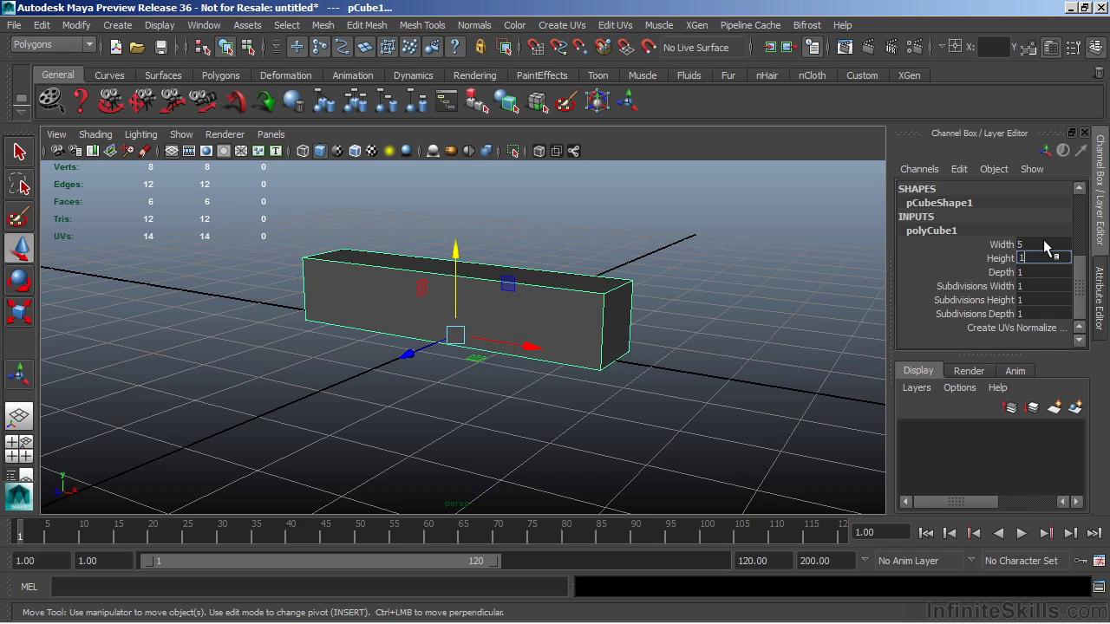
type("10")
key("Tab")
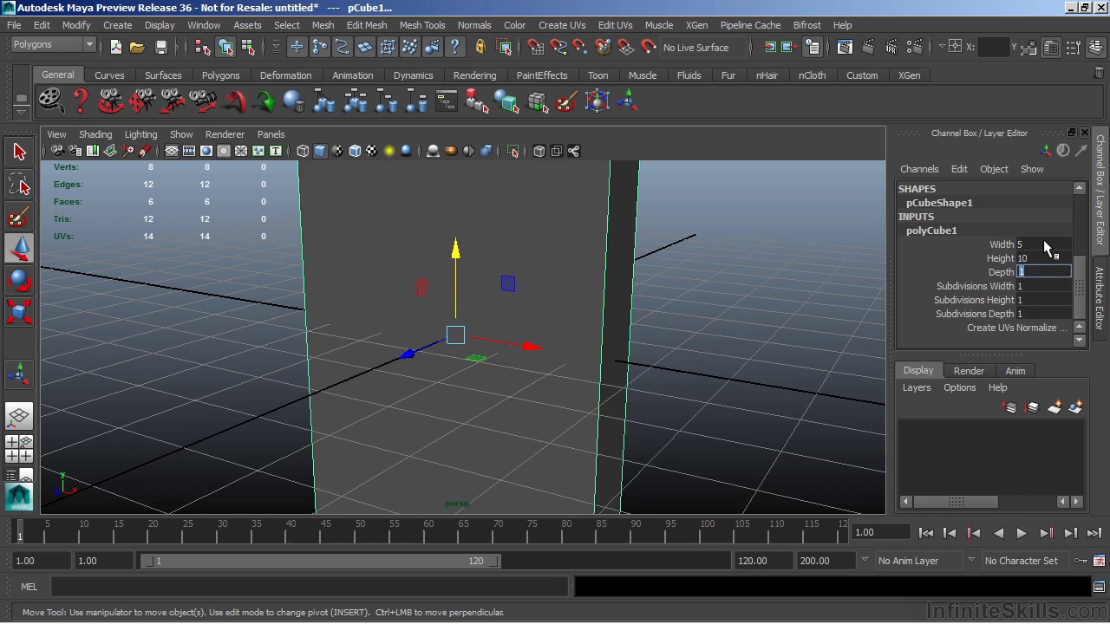
key("Tab")
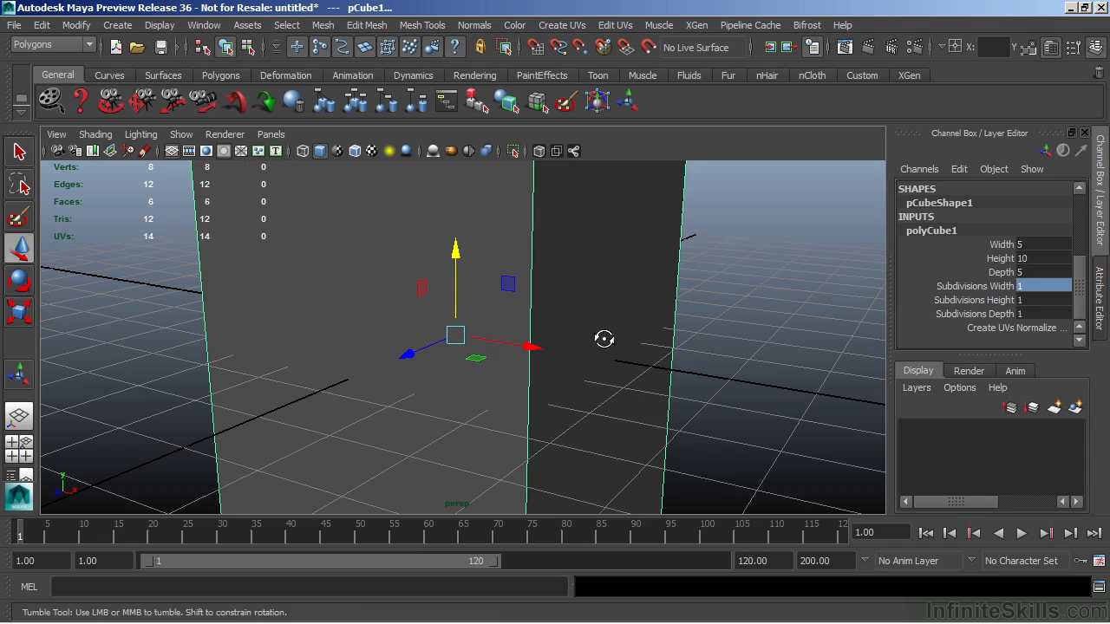
Set the box's subdivisions to 5 in width, 10 in height and 5 in depth
right_click_drag(663, 307, 468, 284, "alt")
left_click_drag(469, 285, 587, 335, "alt")
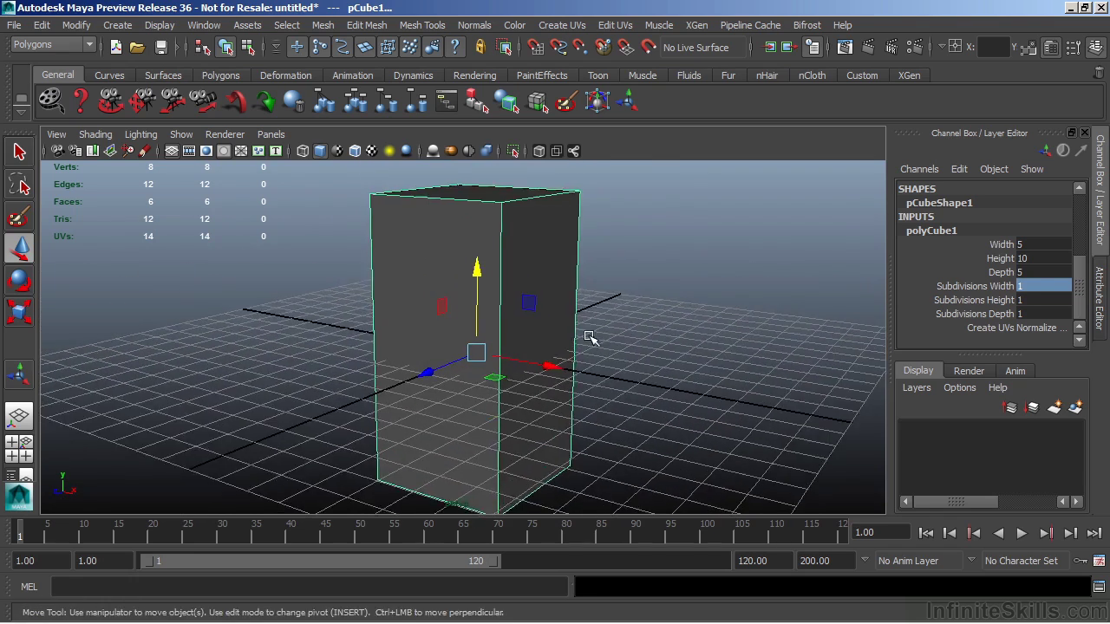
right_click_drag(587, 335, 498, 355, "alt")
middle_click_drag(498, 356, 536, 326, "alt")
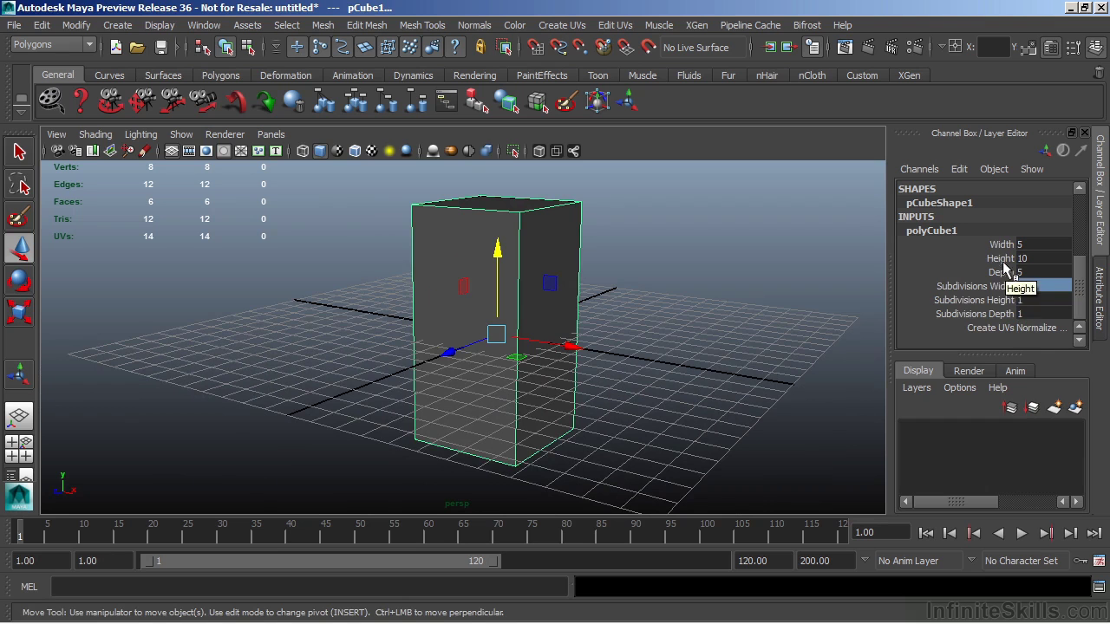
double_click(1068, 286)
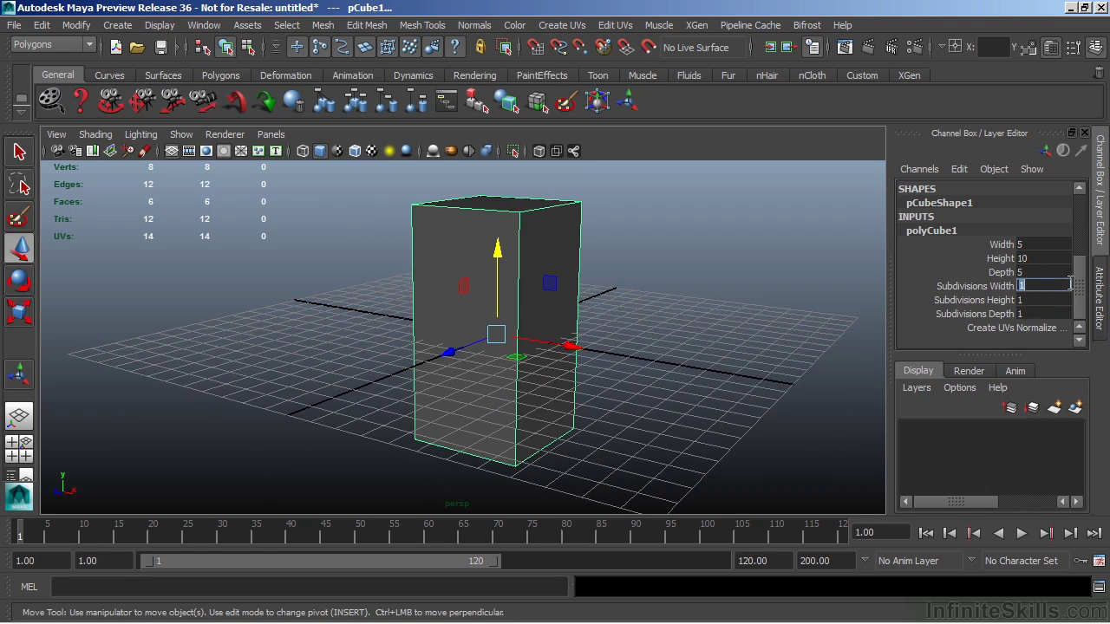
type("5")
key("Tab")
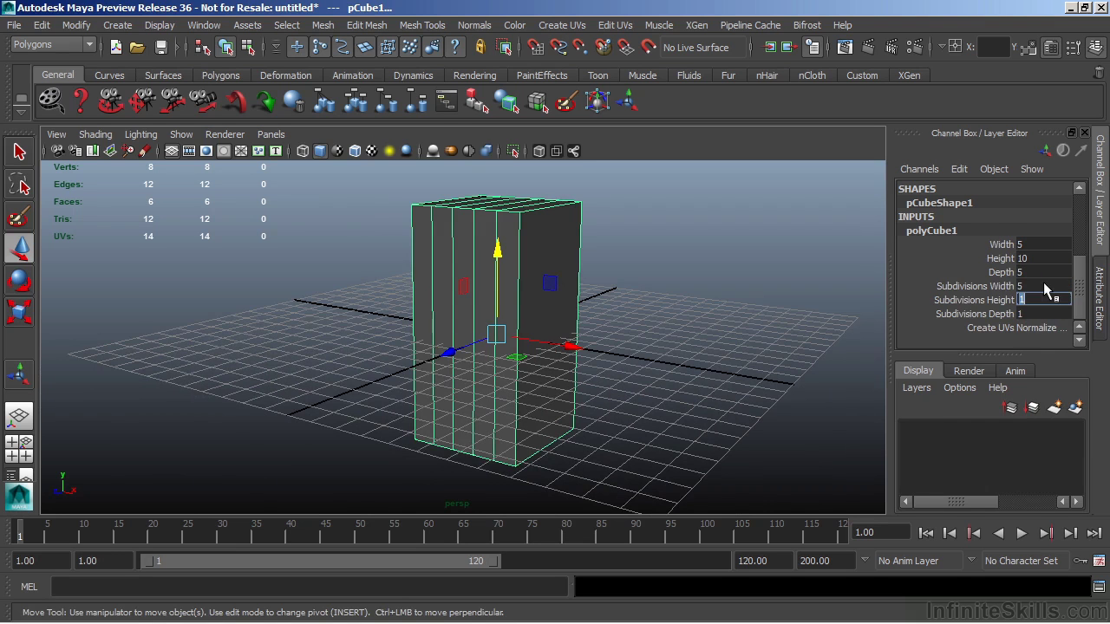
type("10")
key("Tab")
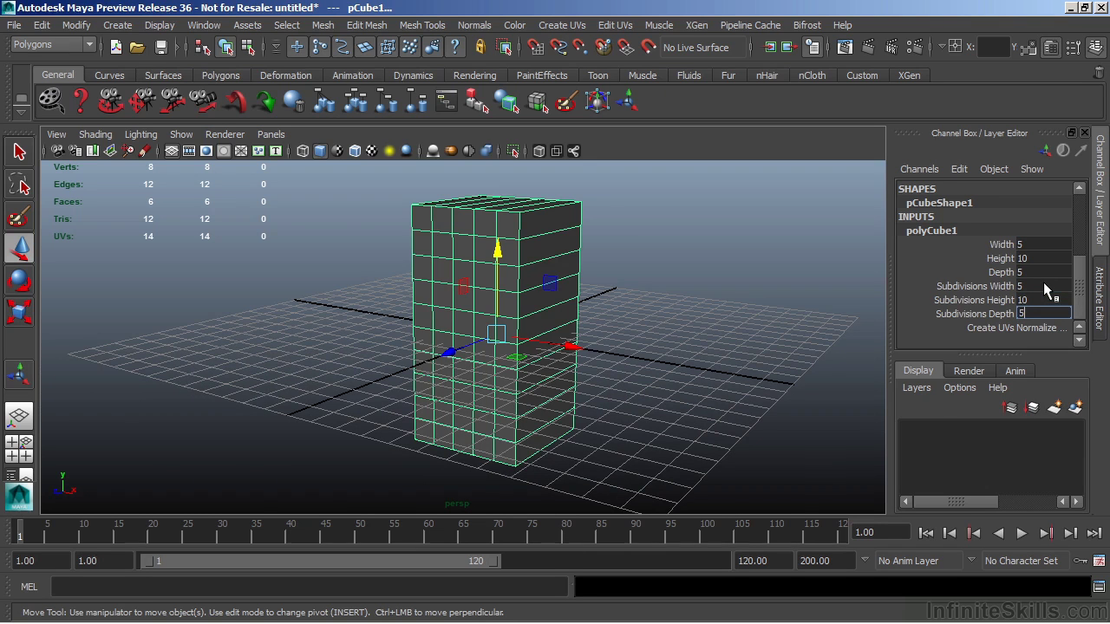
key("Return")
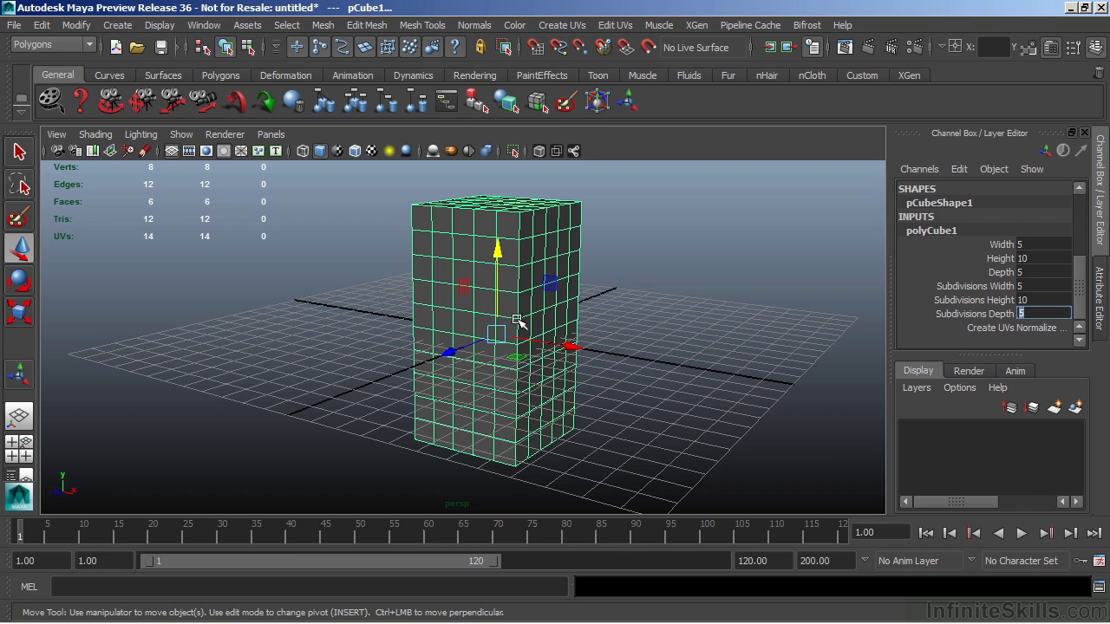
Vertex-snap the resized box's pivot down to its base and raise the box onto the grid, at Translate Y 5
left_click(640, 264)
left_click(574, 319)
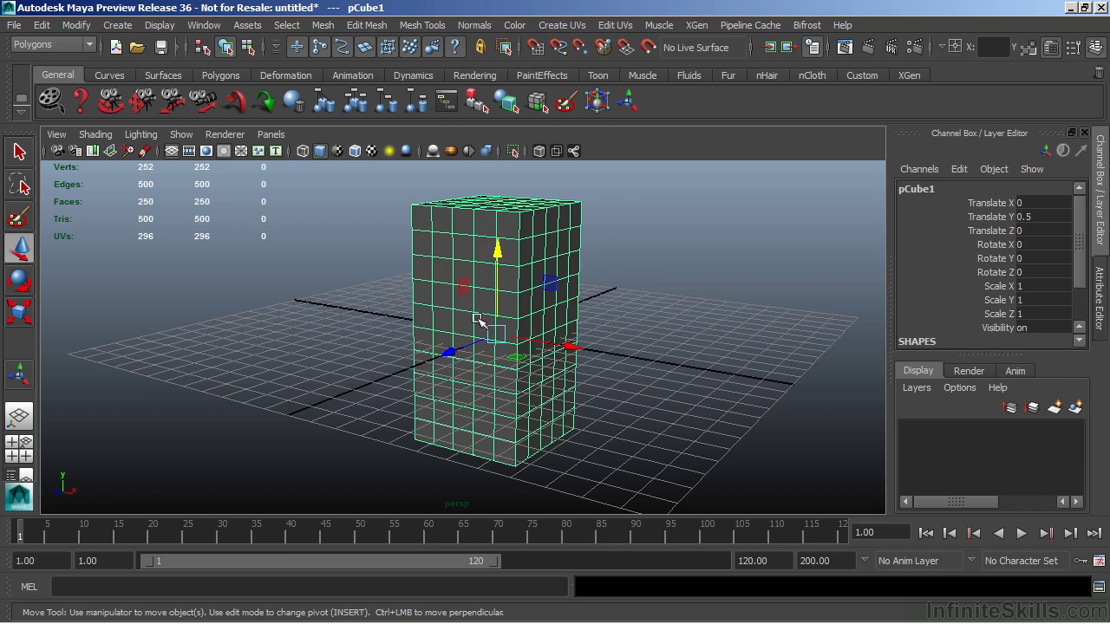
left_click_drag(544, 324, 543, 300, "alt")
key("Insert")
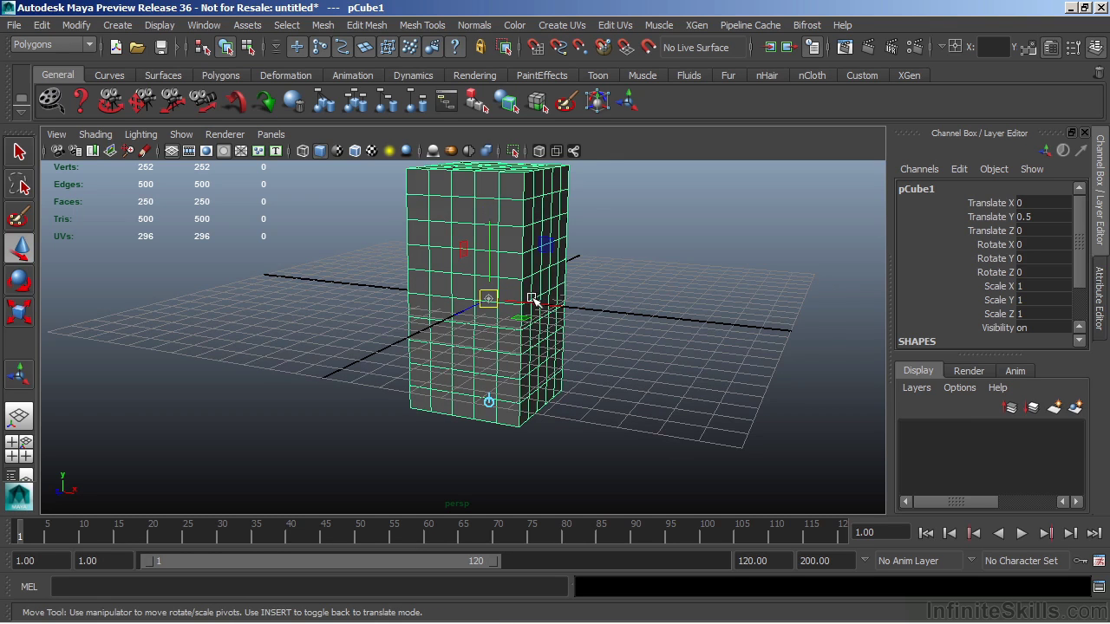
key("v")
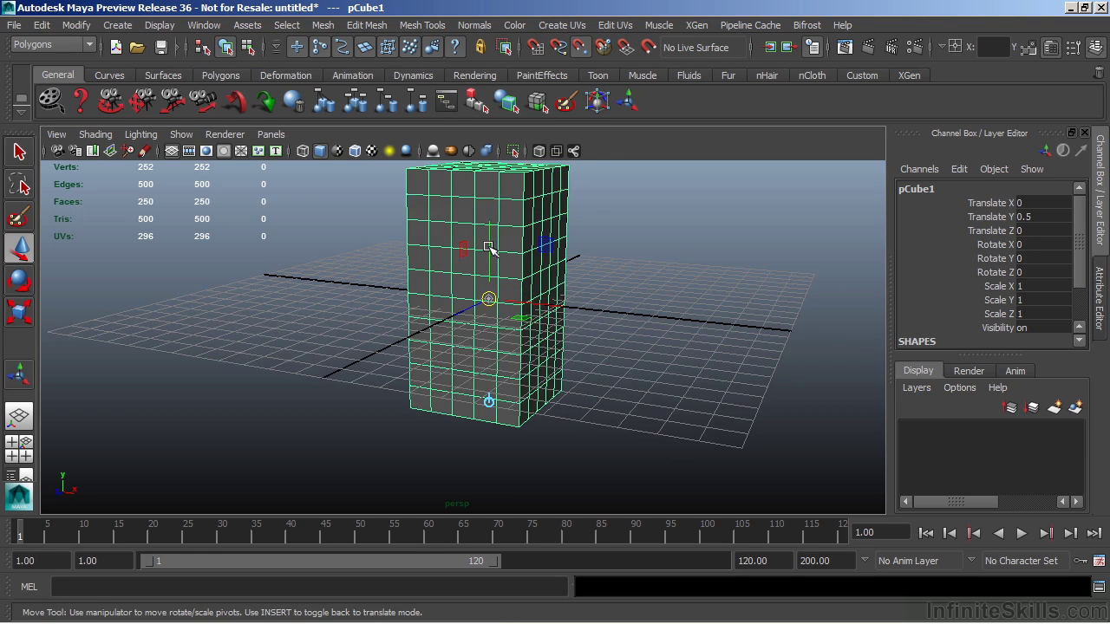
left_click_drag(493, 245, 518, 418)
key("Insert")
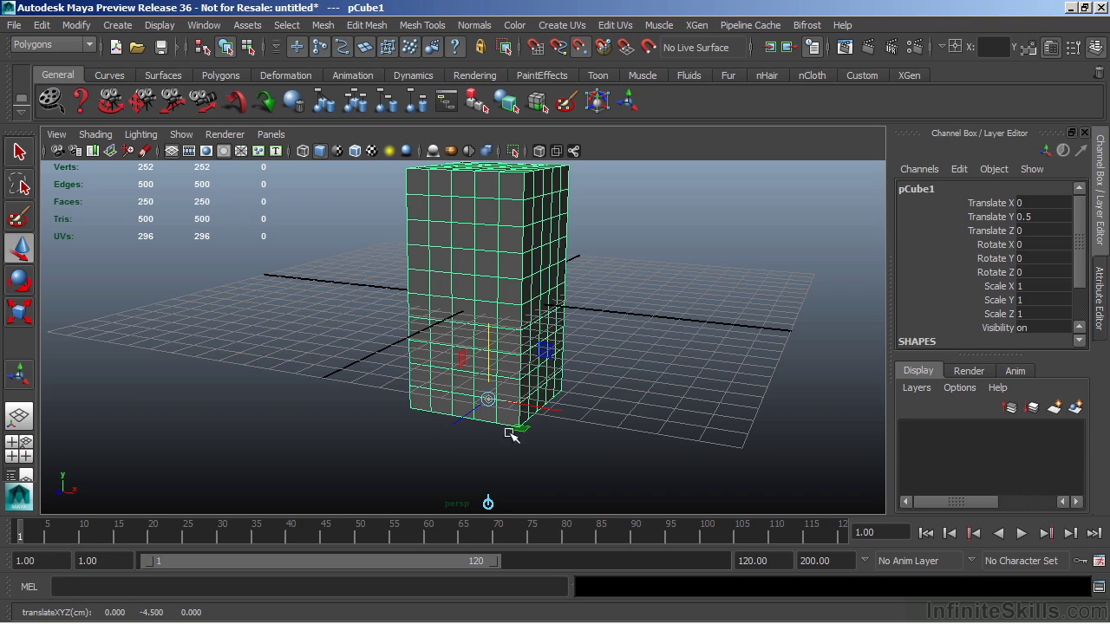
key("Insert")
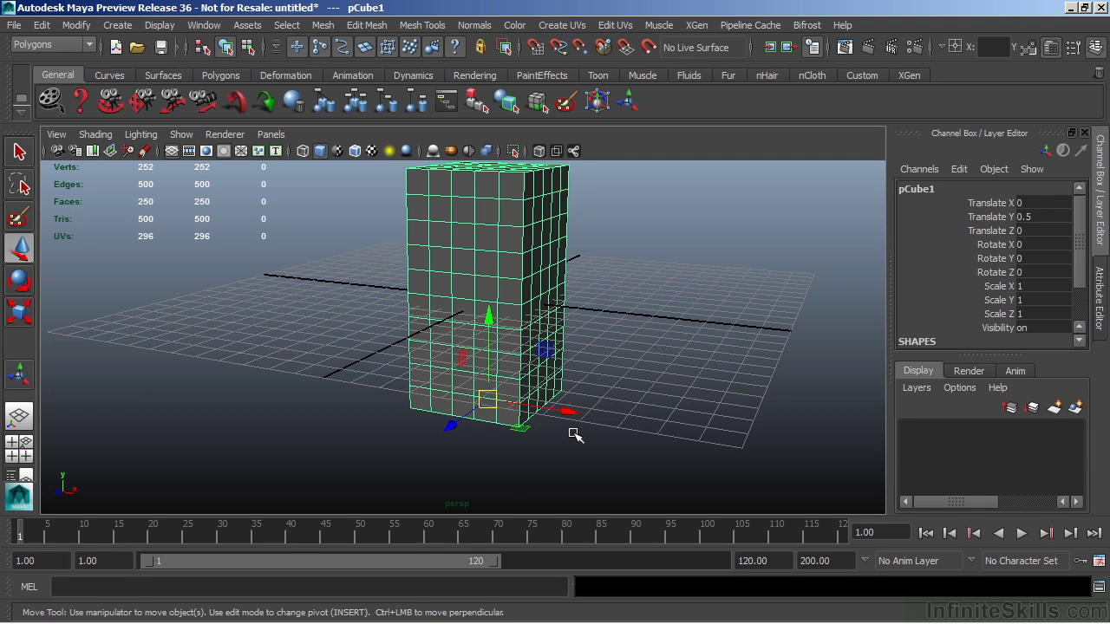
mouse_move(491, 317)
left_mouse_down()
mouse_move(485, 286)
mouse_move(506, 264)
mouse_move(498, 366)
mouse_move(520, 364)
mouse_move(495, 329)
mouse_move(564, 404)
mouse_move(552, 317)
mouse_move(494, 332)
left_mouse_up()
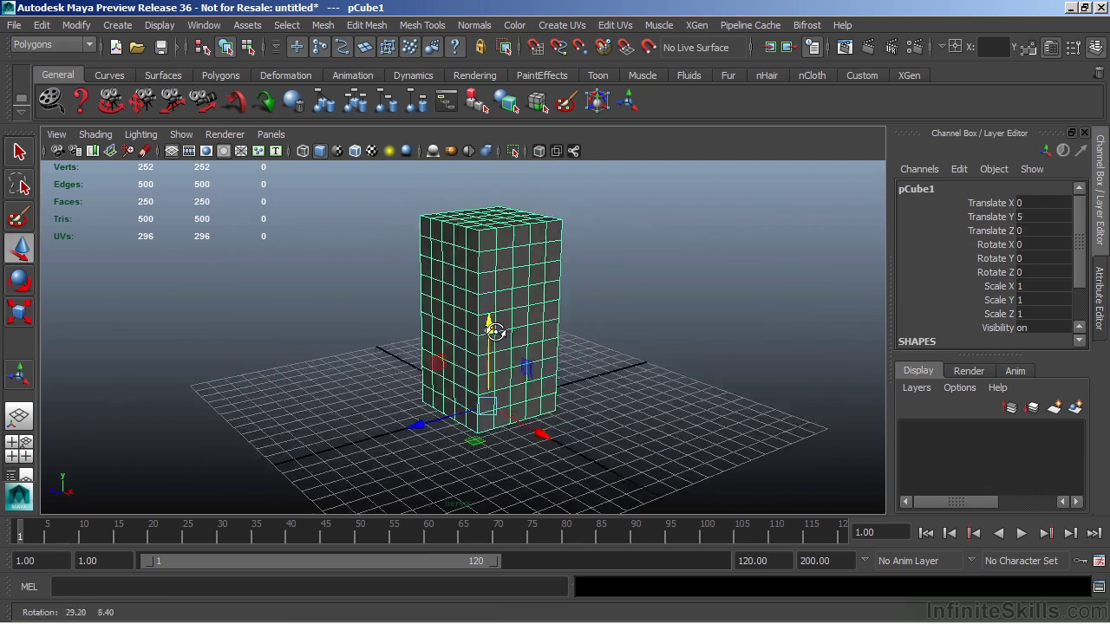
Select the two horizontal edge loops nearest the box's base as edge components
scroll(521, 325, "up", 5)
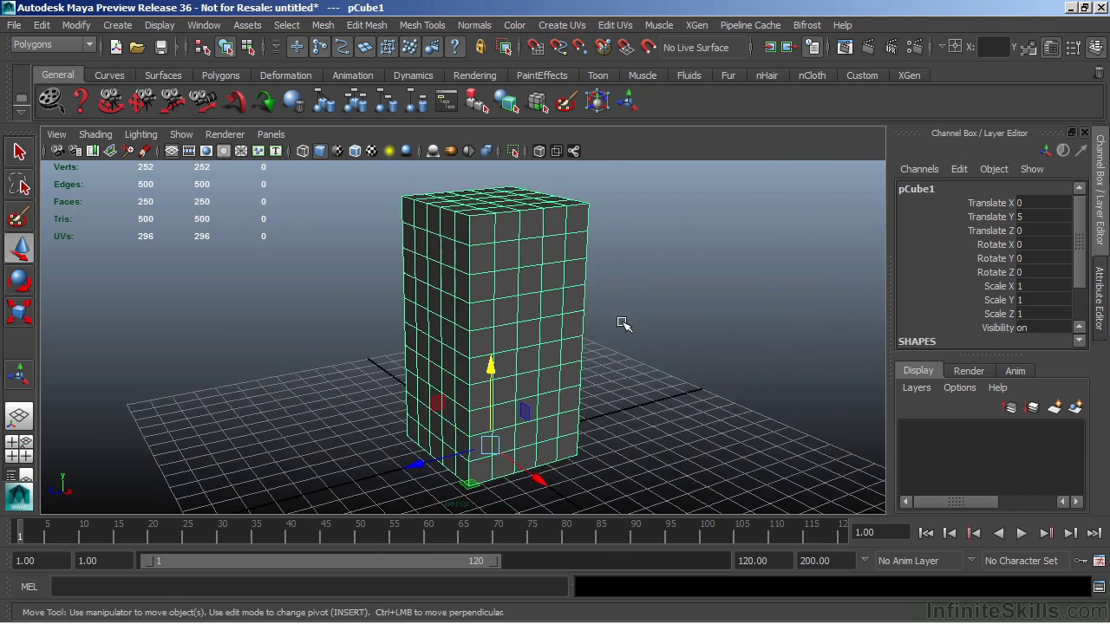
left_click_drag(623, 324, 551, 330, "alt")
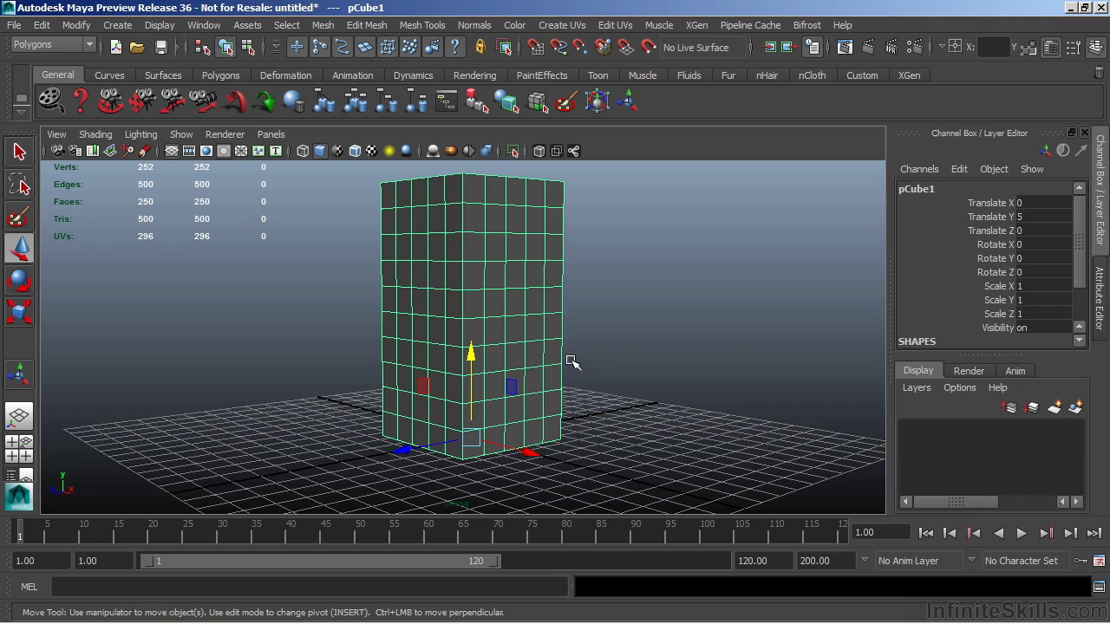
right_click(523, 421)
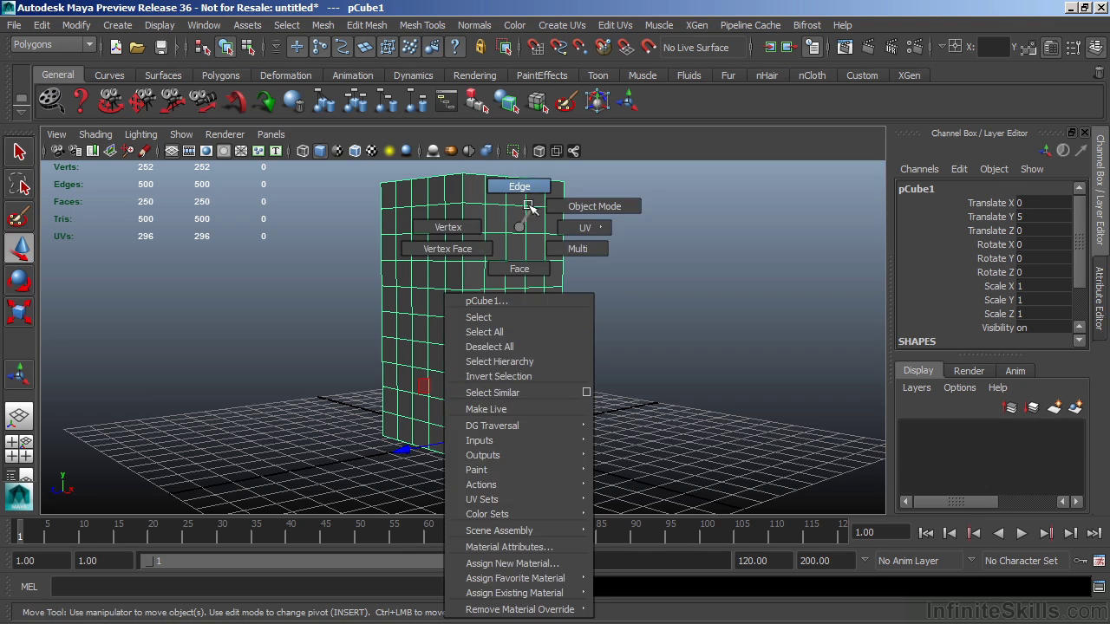
right_click_drag(528, 206, 522, 191)
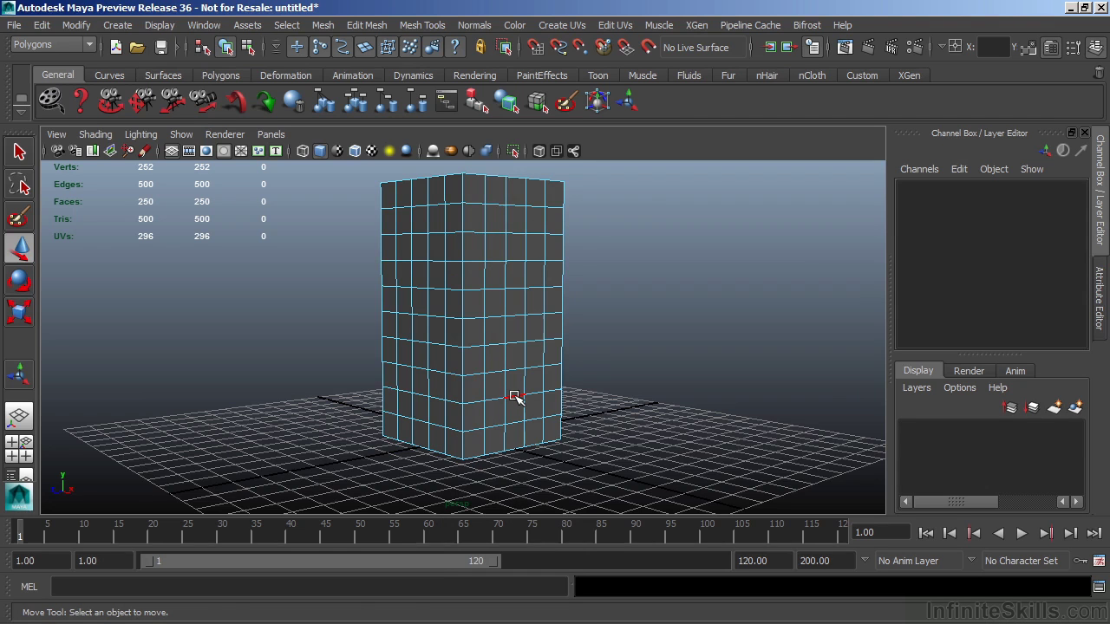
double_click(515, 397)
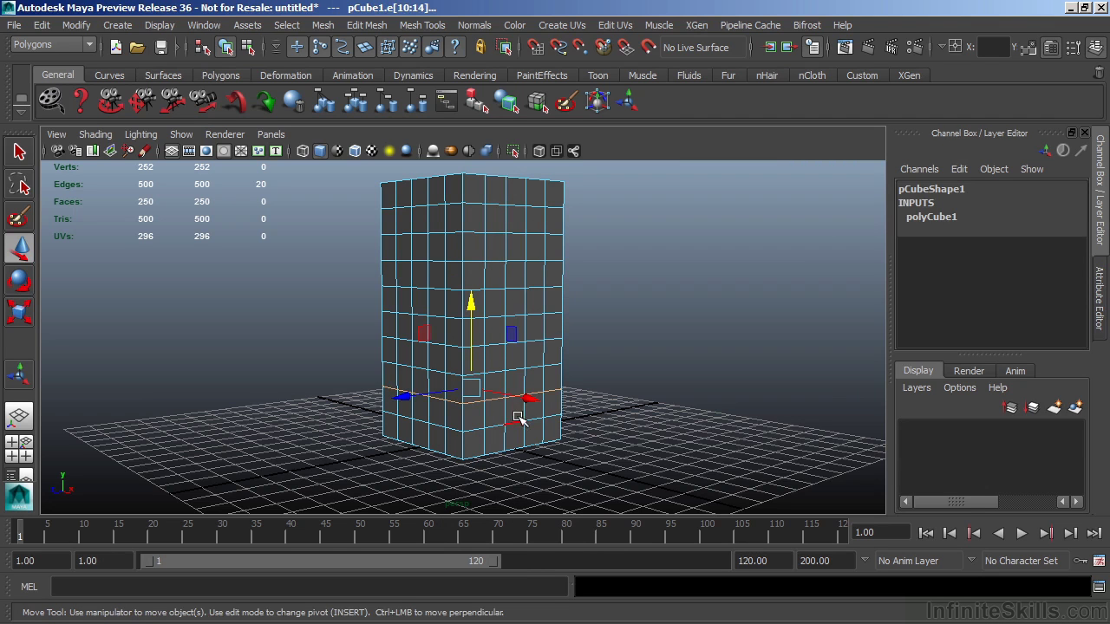
double_click(515, 425, "shift")
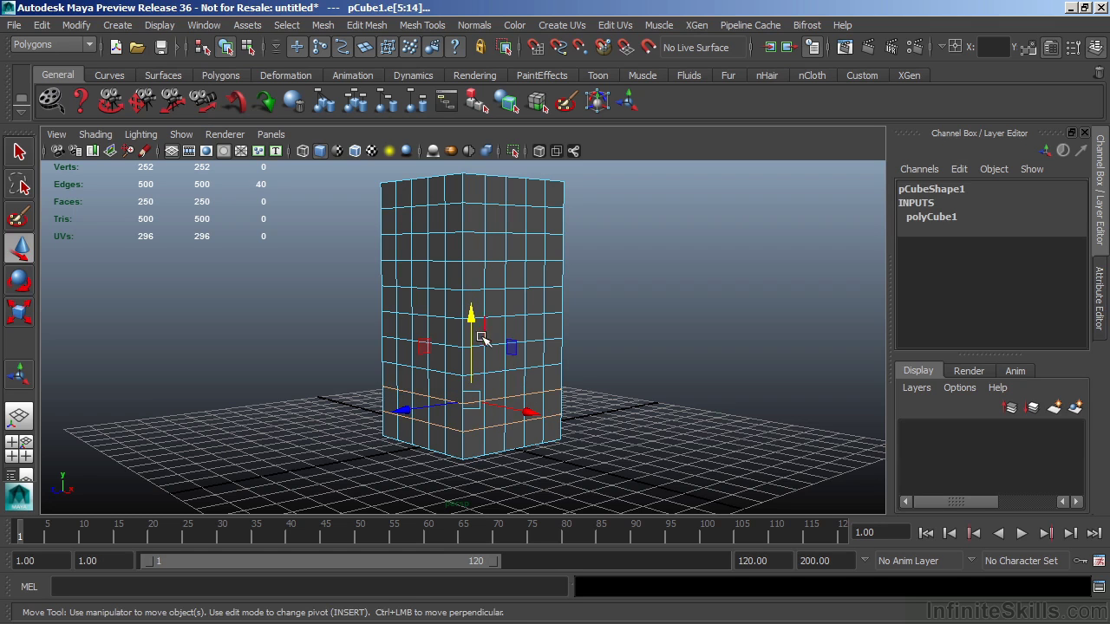
key("q")
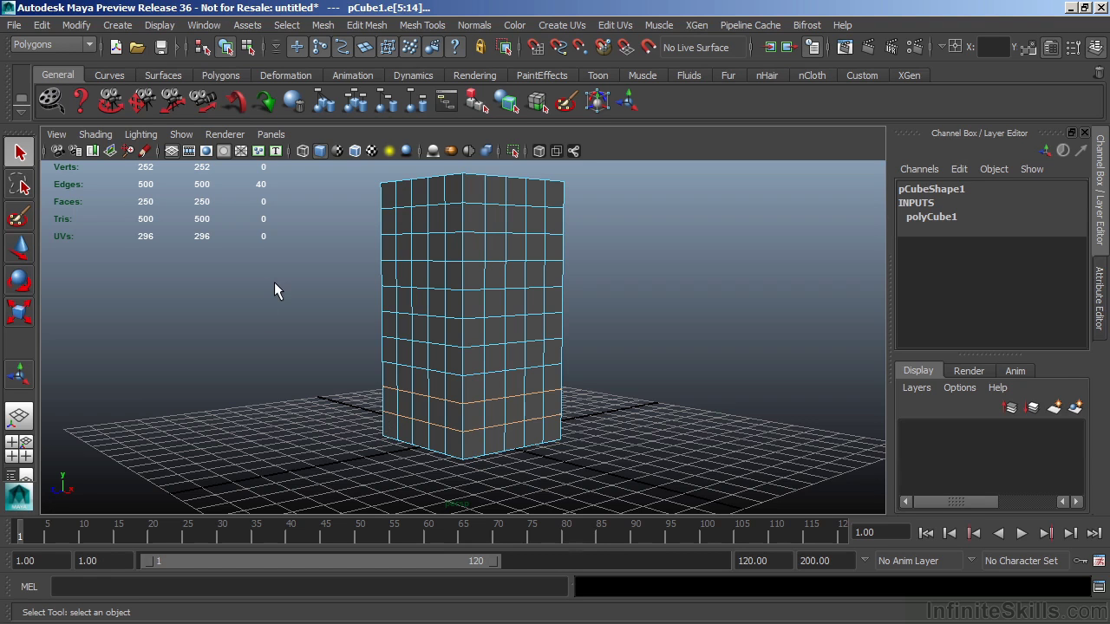
Try Delete Edge/Vertex on the two selected edge loops, and undo the deletion
left_click(368, 25)
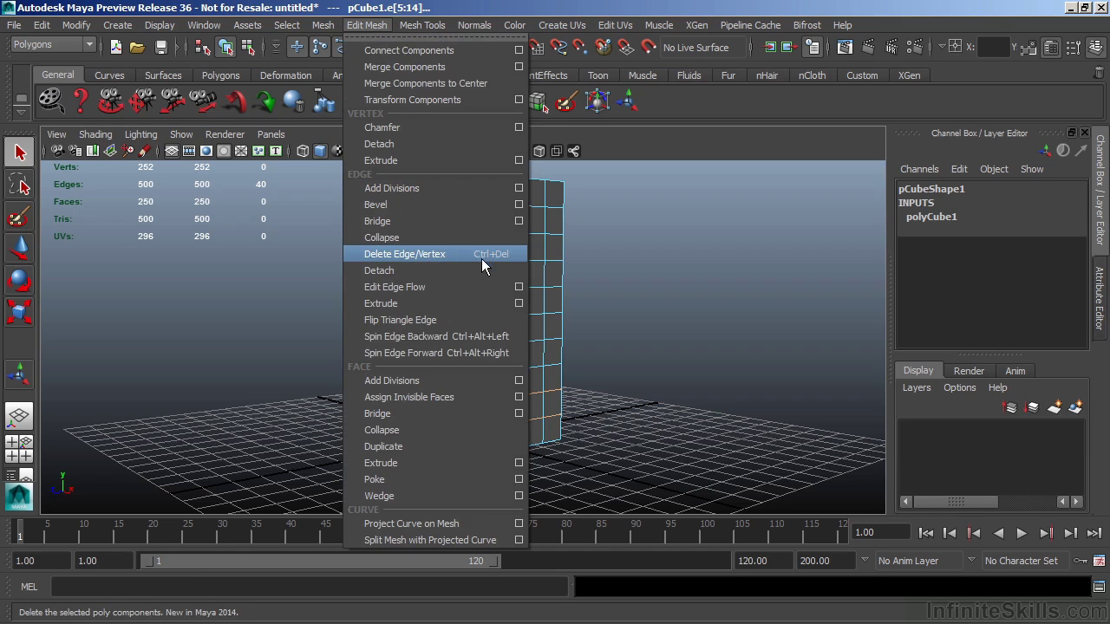
left_click(429, 254)
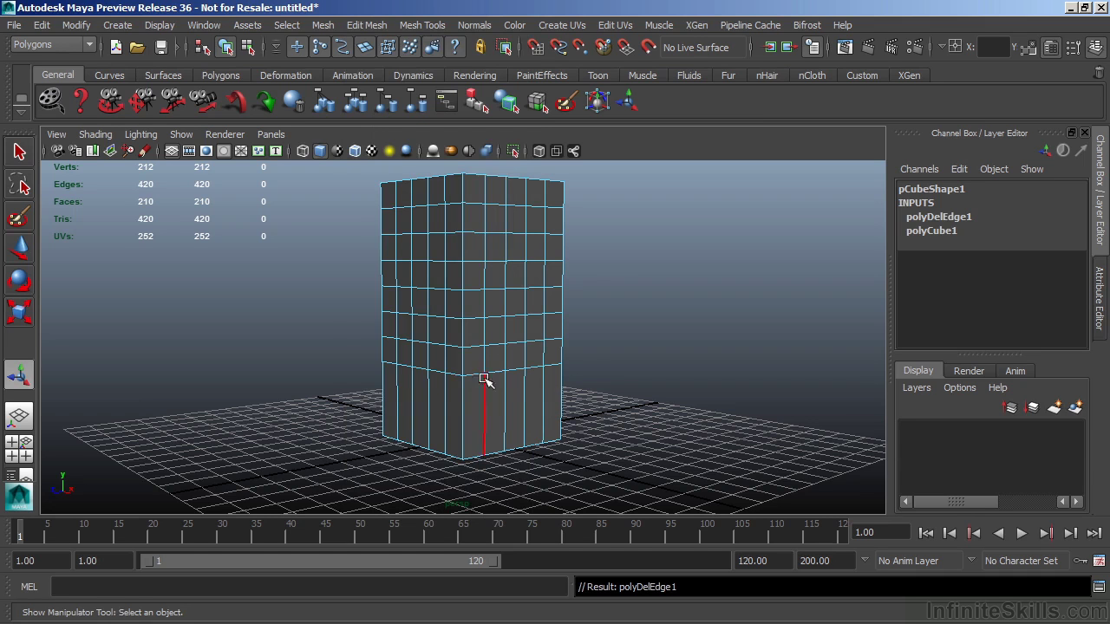
key("ctrl+z")
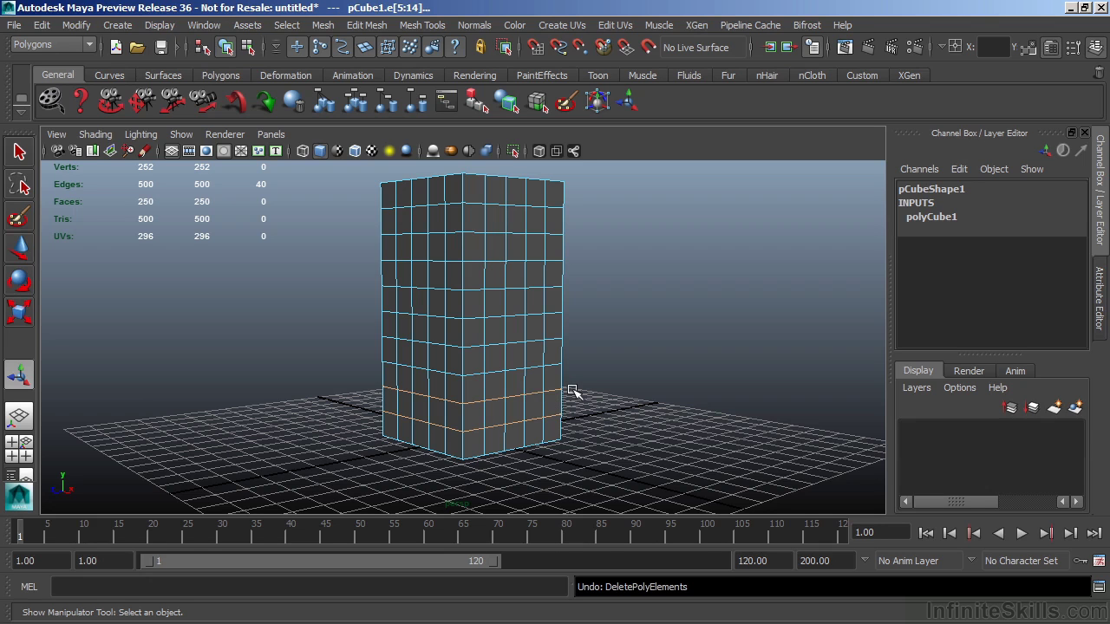
Try a plain delete of the two edge loops, inspect the lower box, and undo it
key("Delete")
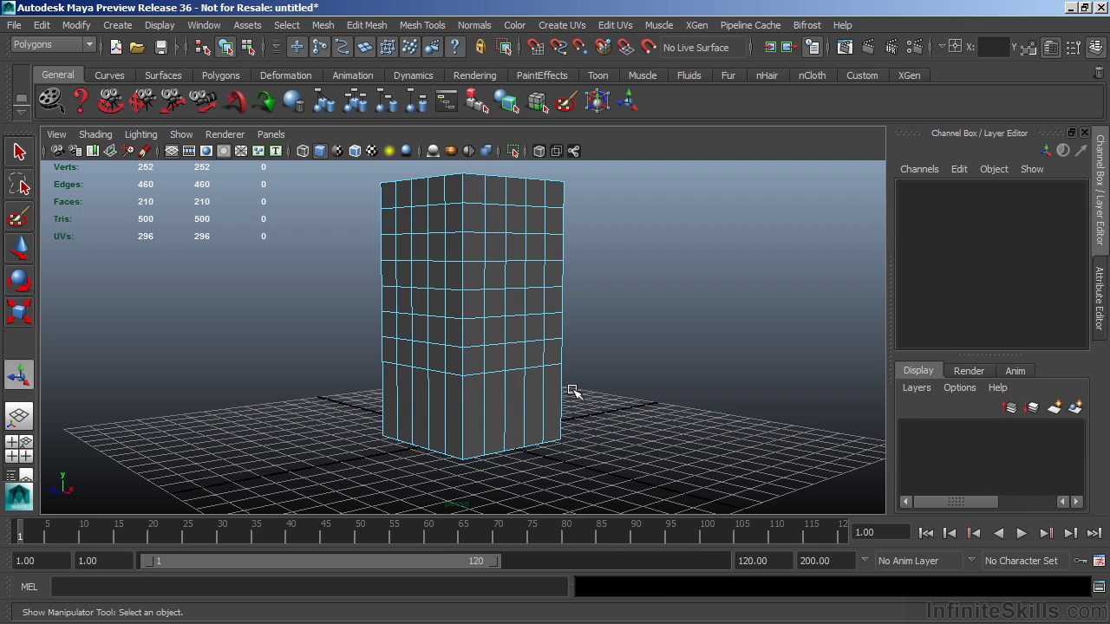
left_click(366, 25)
left_click(426, 254)
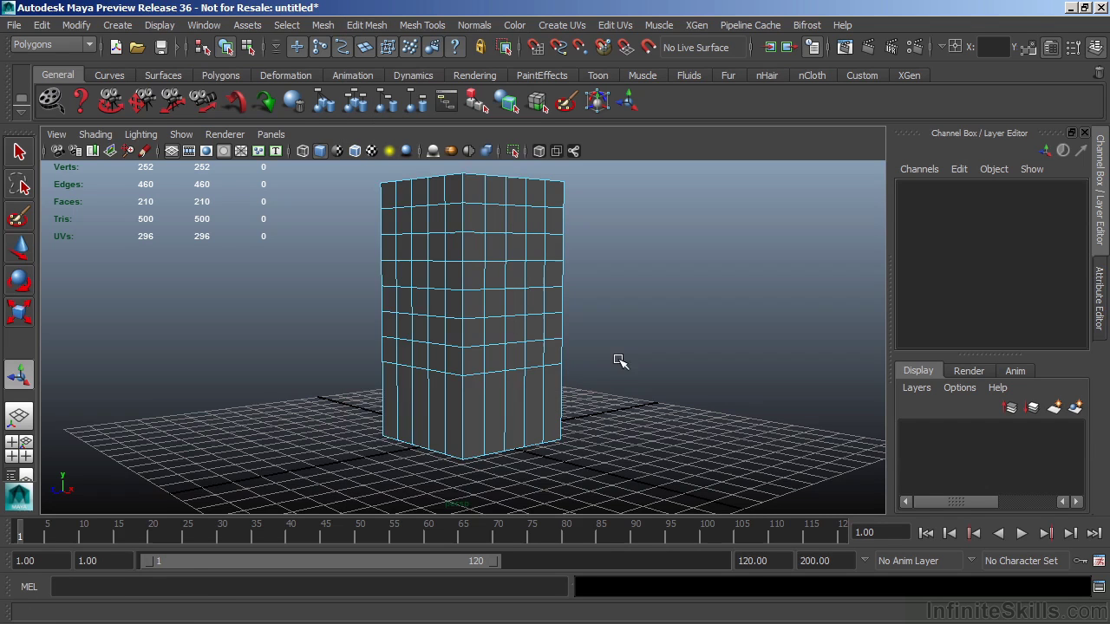
middle_click_drag(619, 364, 632, 347, "alt")
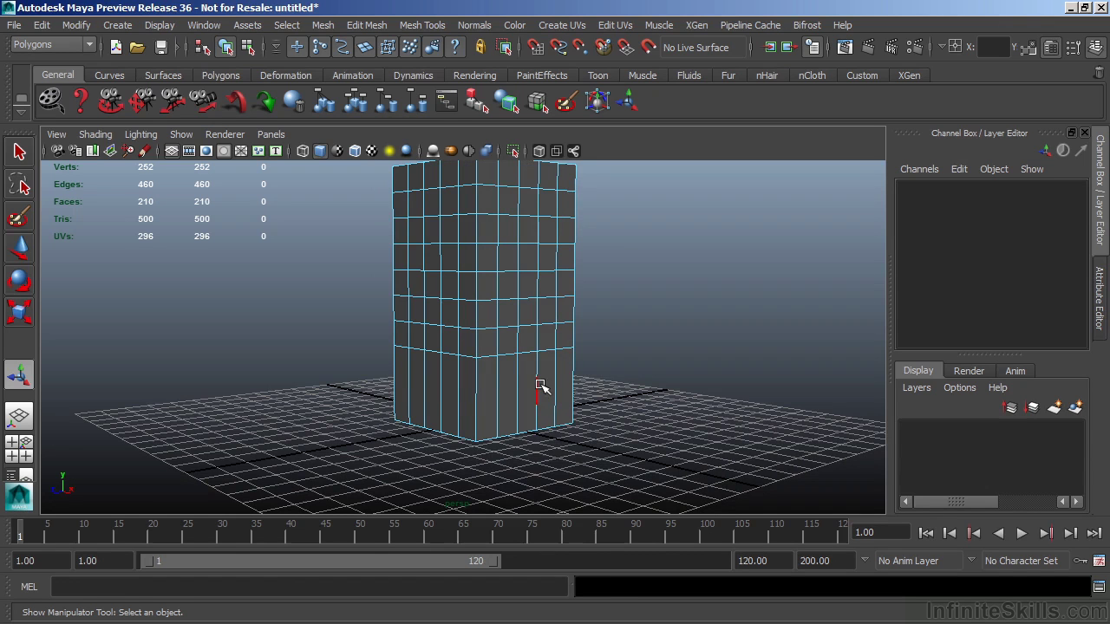
right_click_drag(542, 386, 466, 231)
key("ctrl+z")
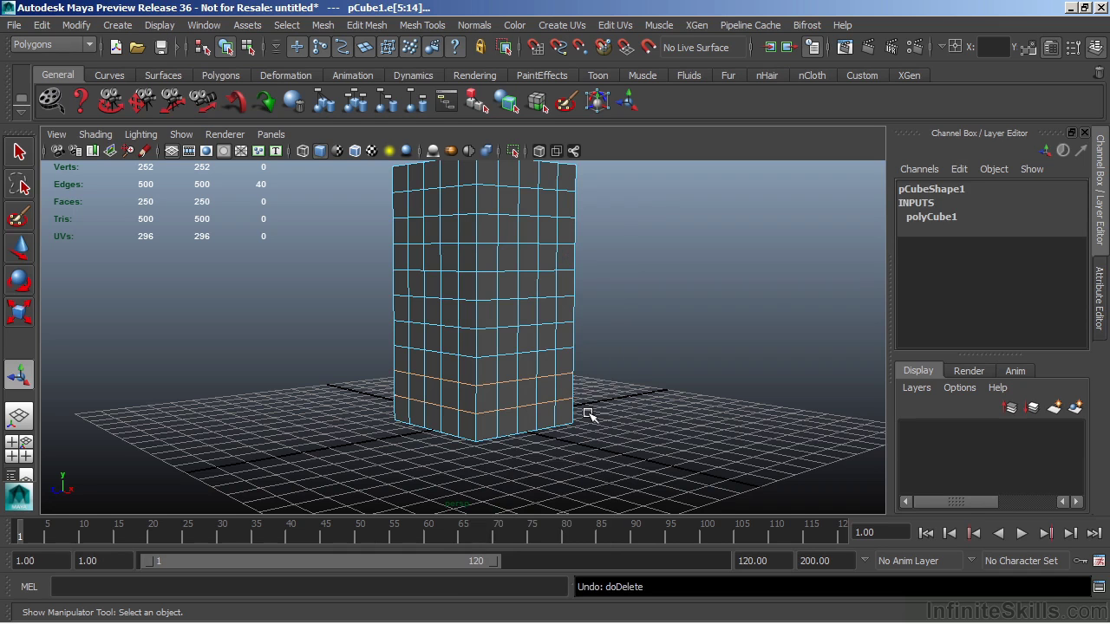
Delete the two selected lower edge loops together with their vertices
key("ctrl+Delete")
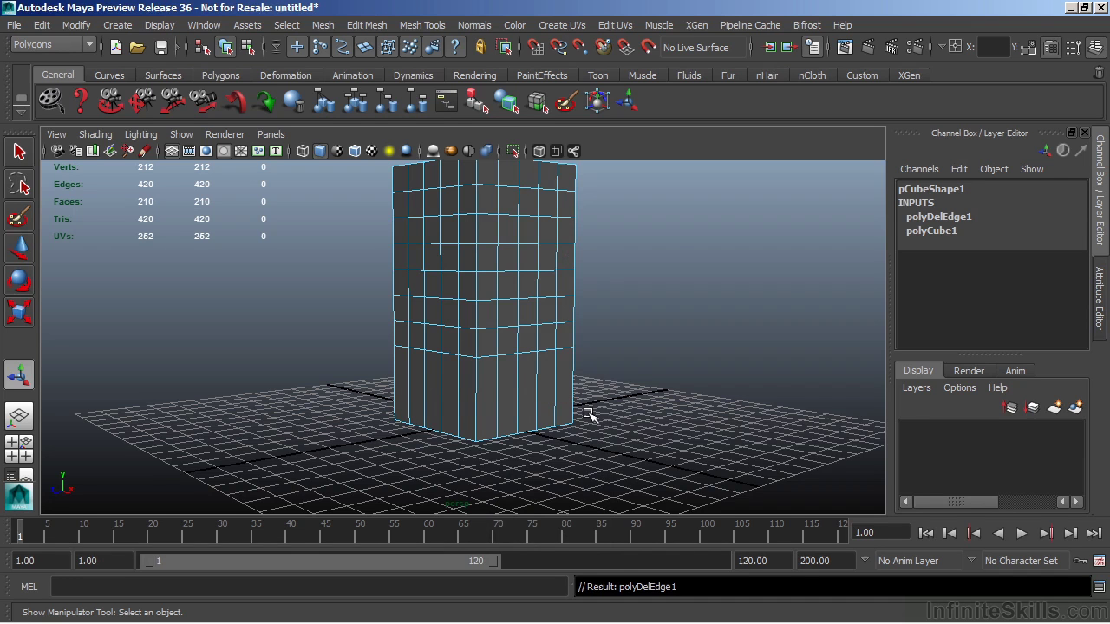
right_click_drag(535, 375, 532, 182)
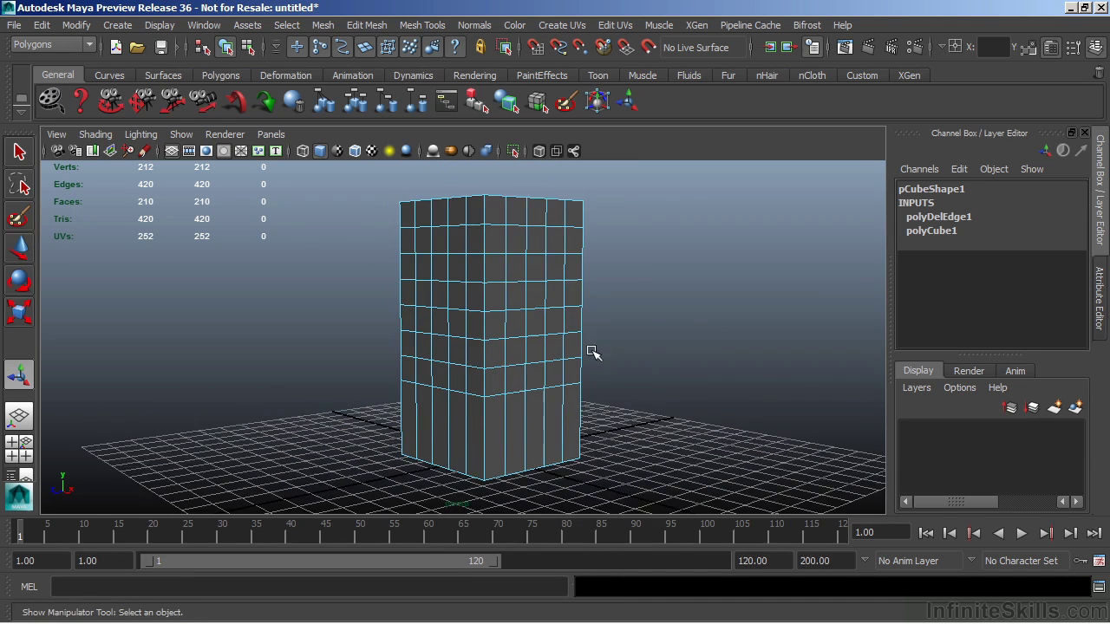
left_click_drag(590, 352, 639, 287, "alt")
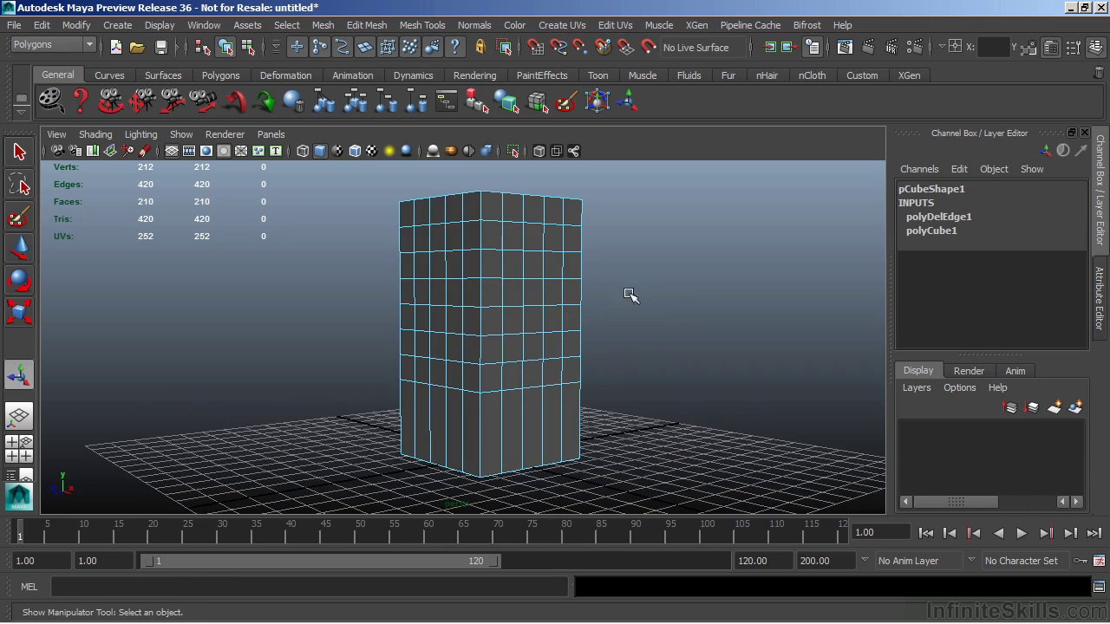
In the front view, marquee-select the face in row two, column two, through both the front and back of the box
key("space")
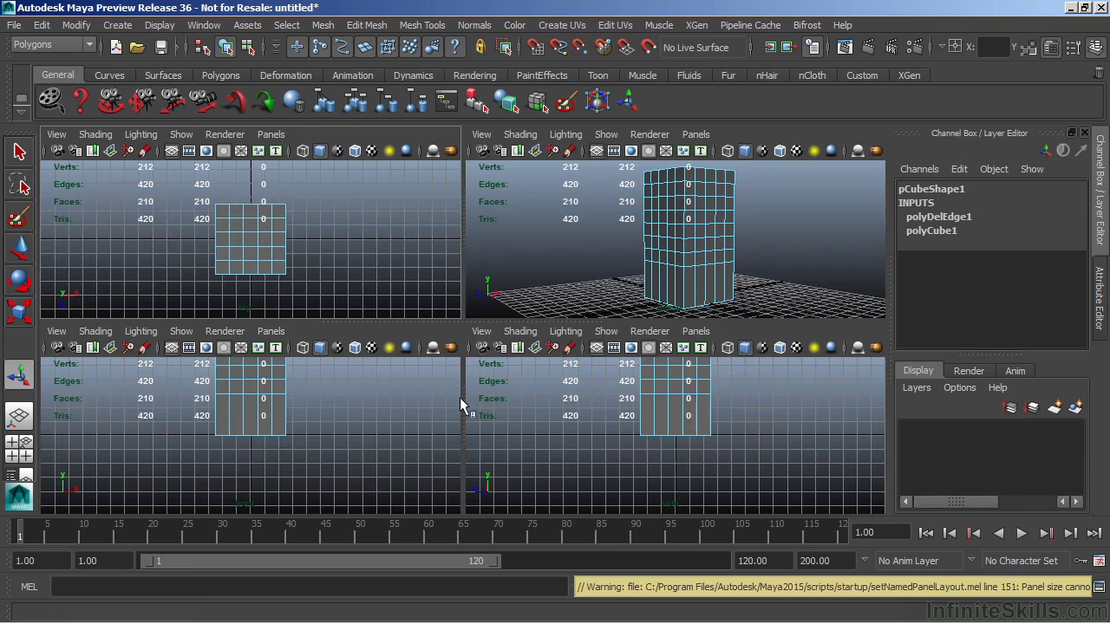
key("space")
middle_click_drag(361, 300, 397, 442, "alt")
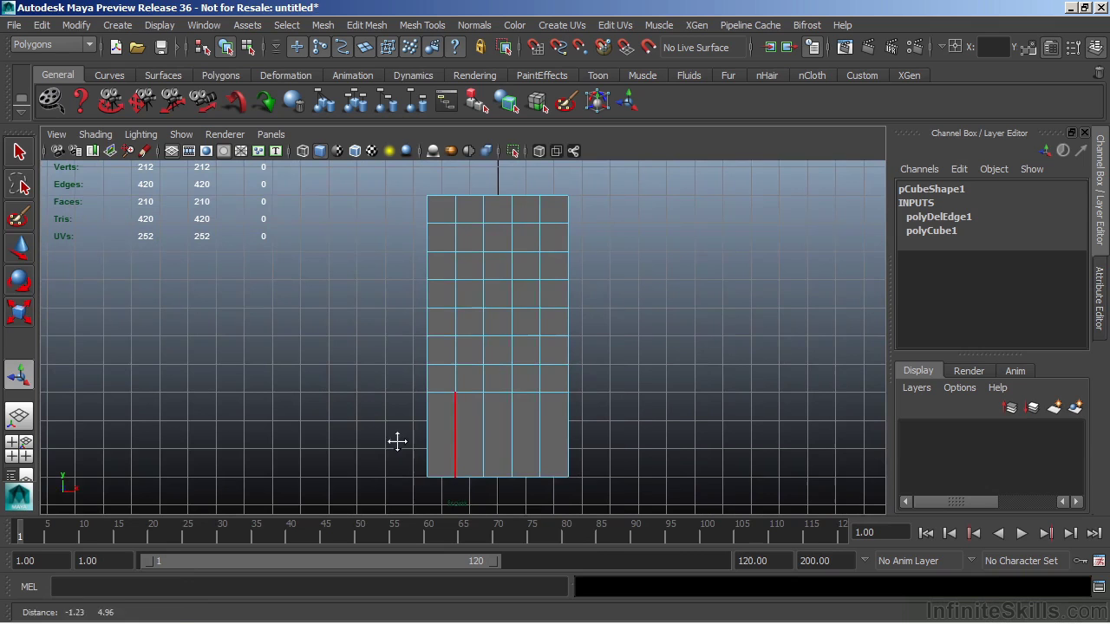
left_click_drag(686, 339, 651, 322, "alt")
right_click_drag(651, 321, 580, 314, "alt")
middle_click_drag(581, 314, 541, 302, "alt")
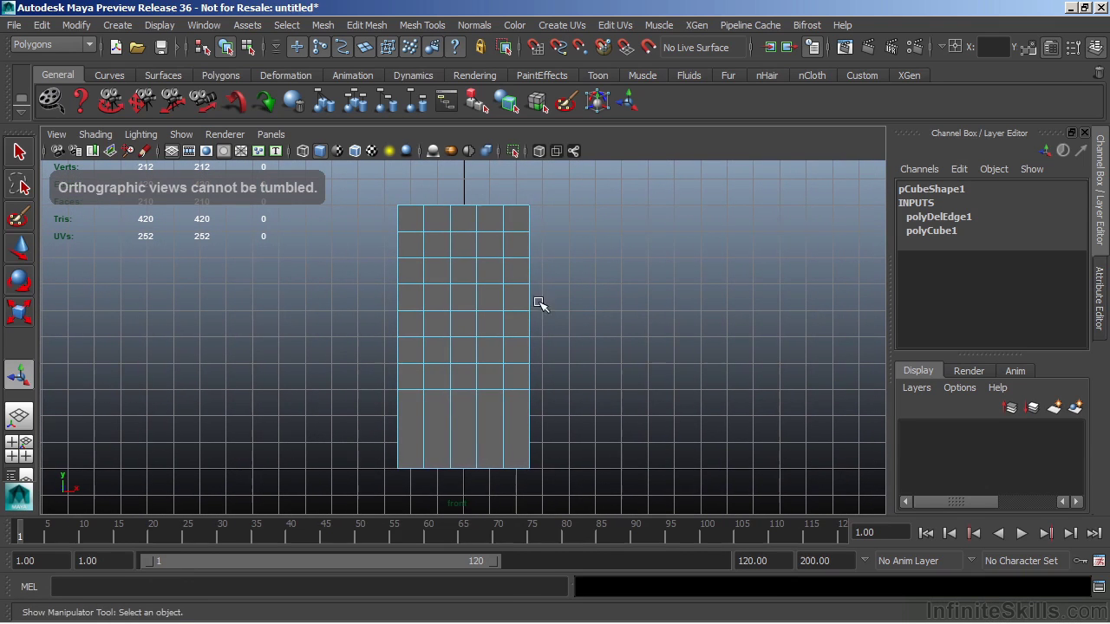
right_click_drag(436, 228, 438, 268)
left_click(436, 236)
left_click_drag(429, 237, 441, 256)
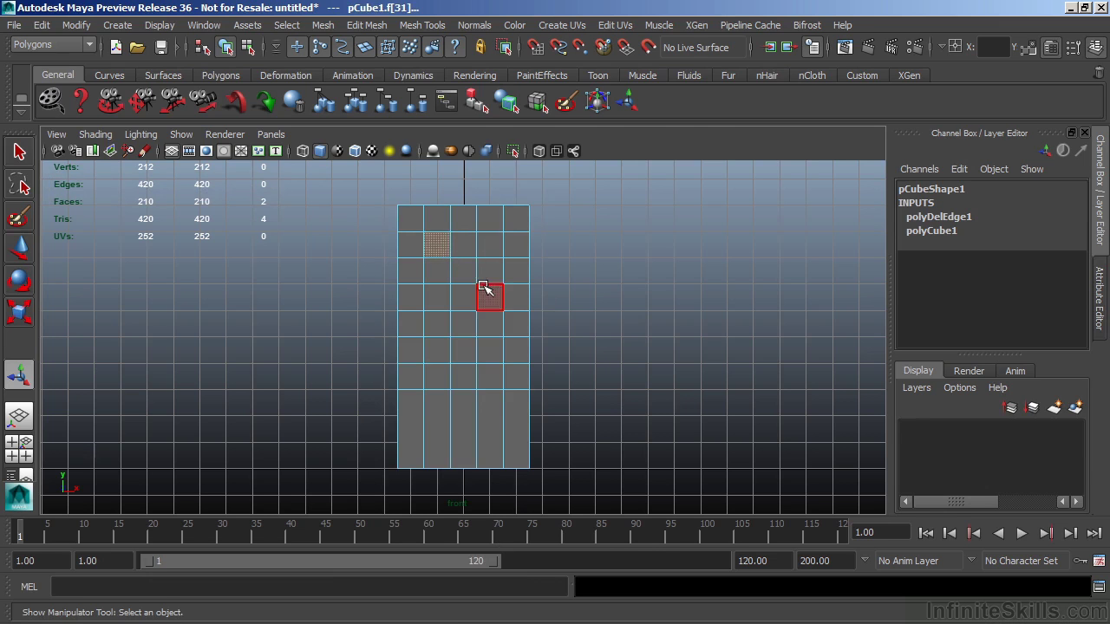
In the front view, add the remaining window faces in columns two and four of rows two, four and six, front and back
key("space")
left_click_drag(614, 235, 449, 260, "alt")
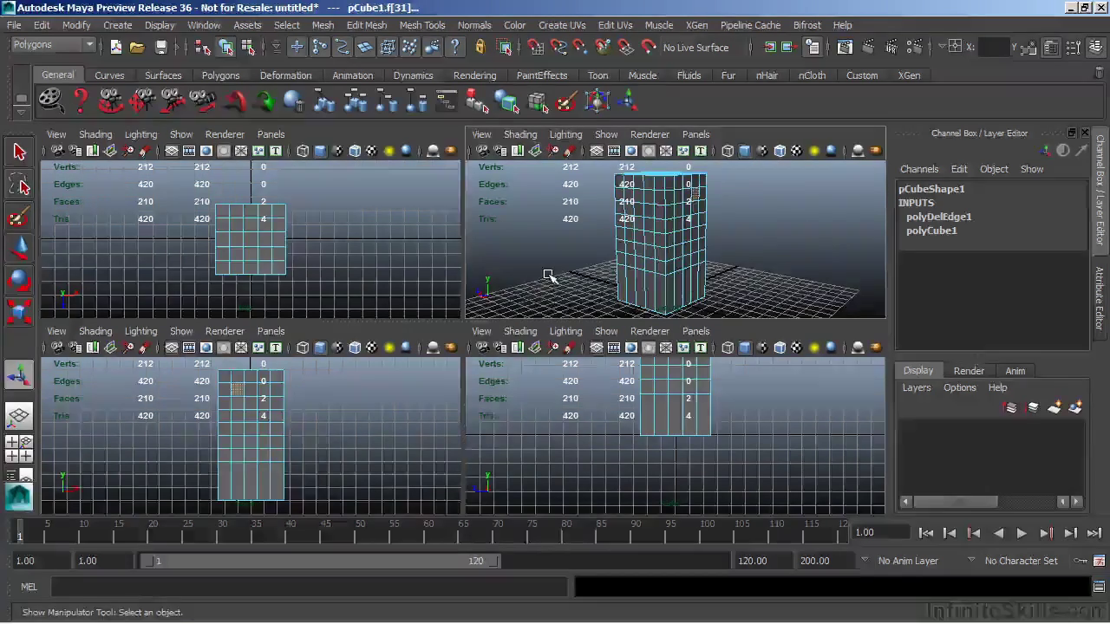
left_click_drag(661, 198, 694, 286, "alt")
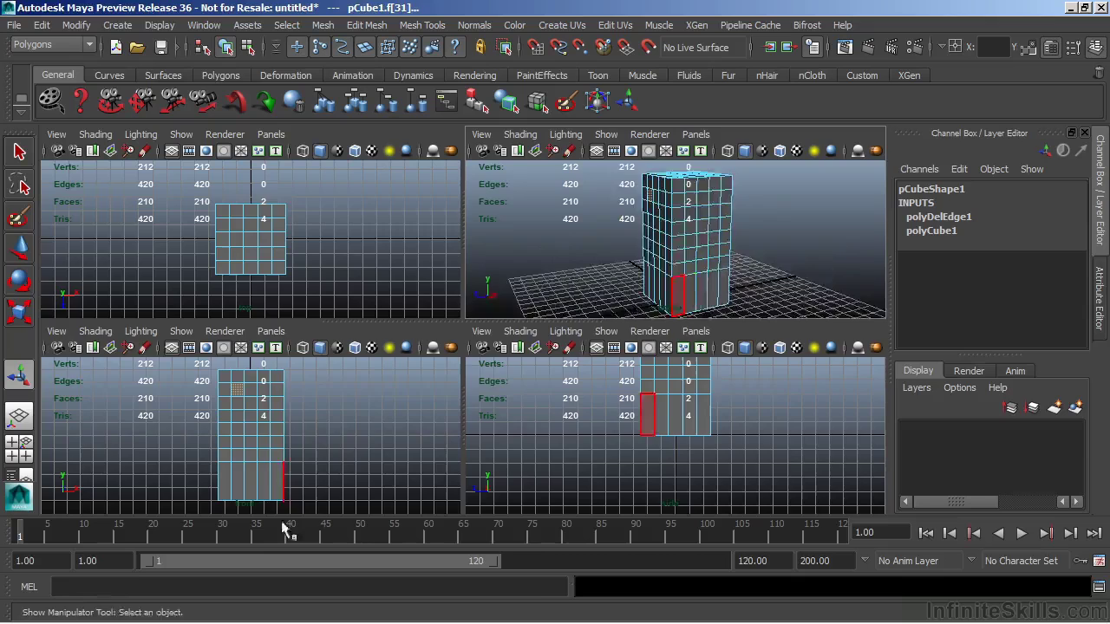
key("space")
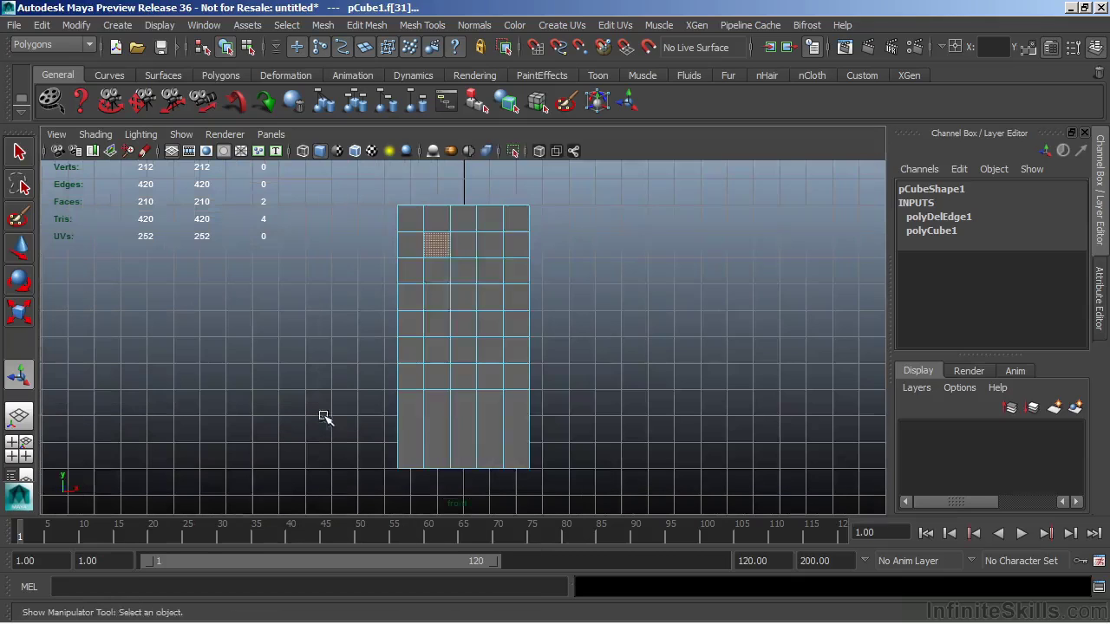
left_click(492, 249, "shift")
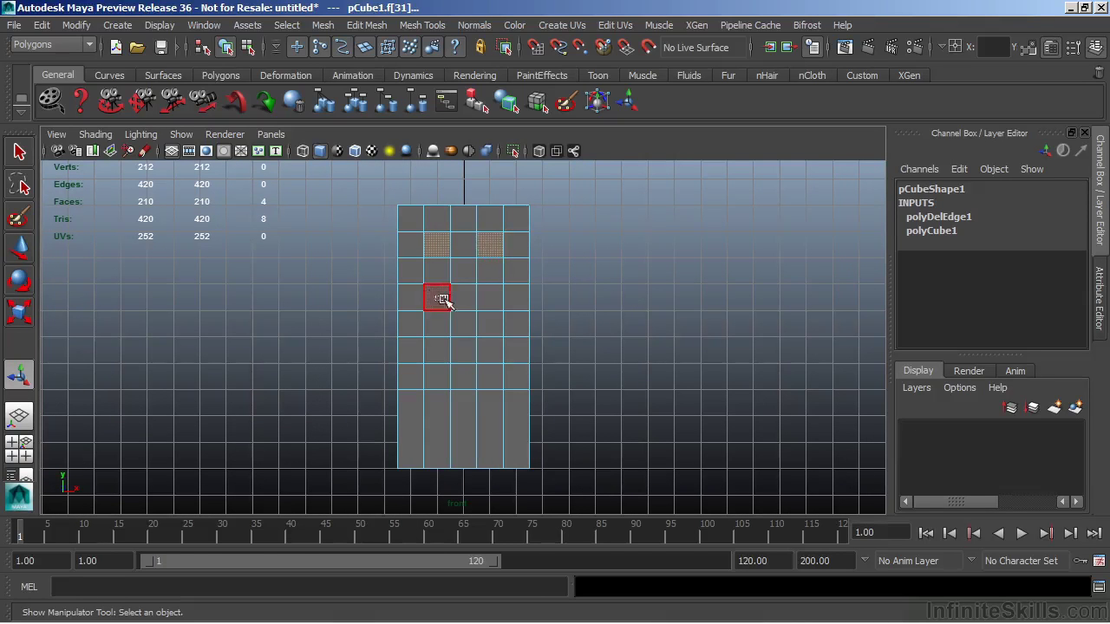
left_click(441, 299, "shift")
left_click(489, 299, "shift")
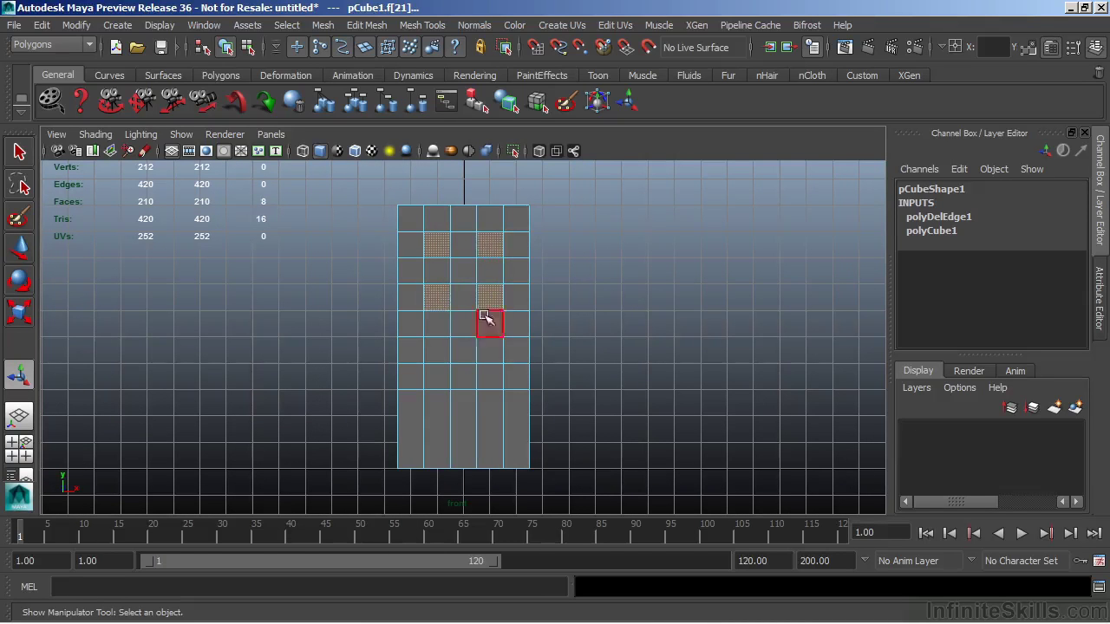
left_click(437, 348, "shift")
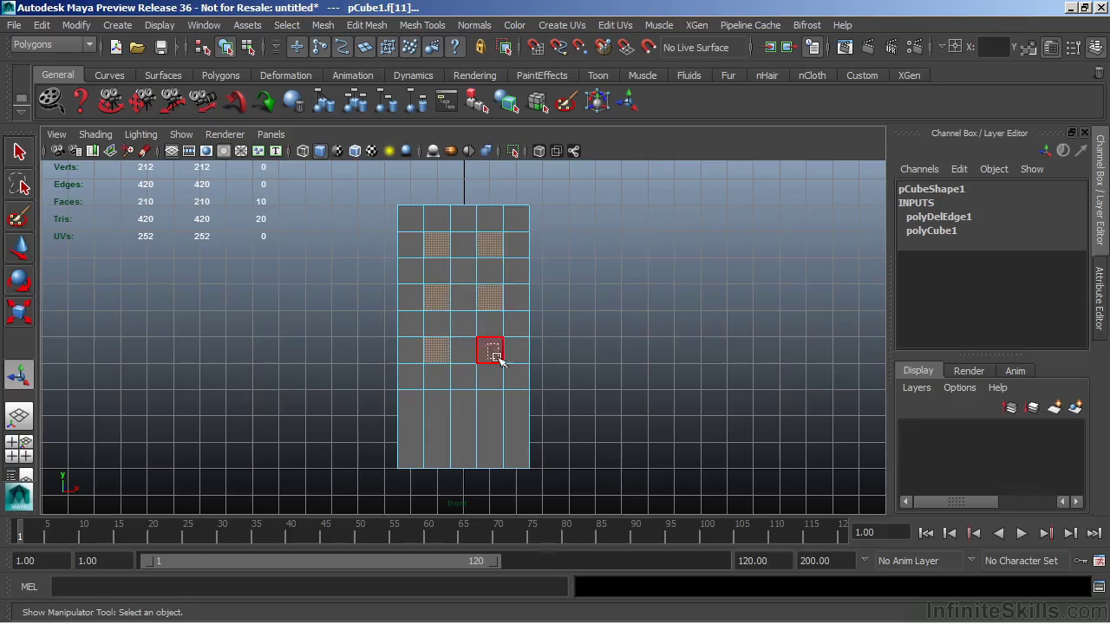
left_click(489, 348, "shift")
In the side view, add the opposite side faces in columns two and four of rows two, four and six to the selection
key("space")
key("space")
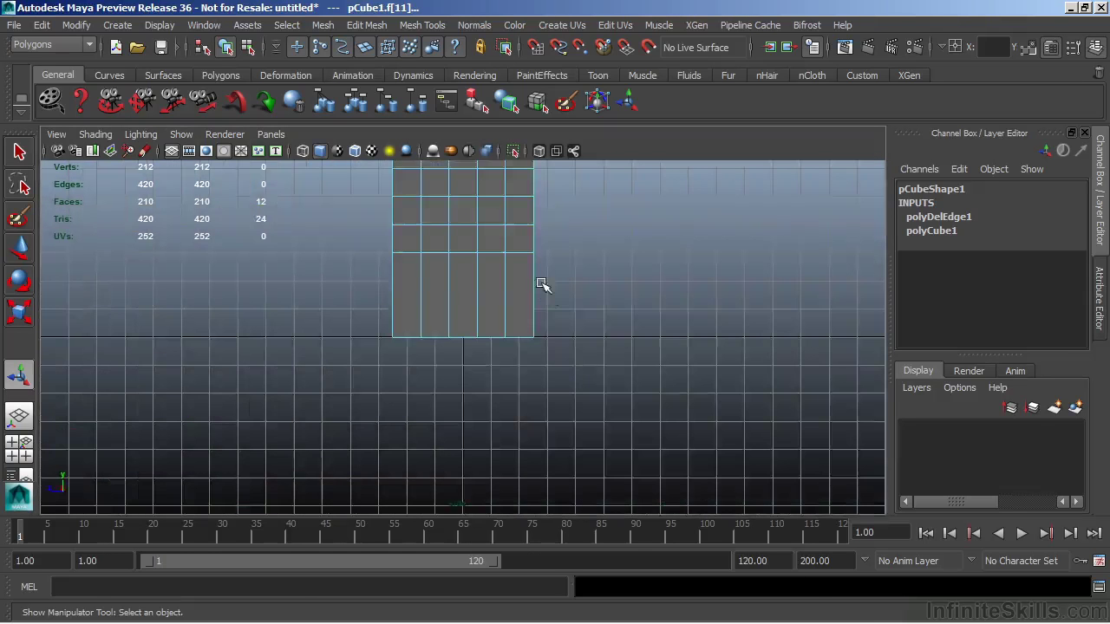
middle_click_drag(543, 287, 567, 422, "alt")
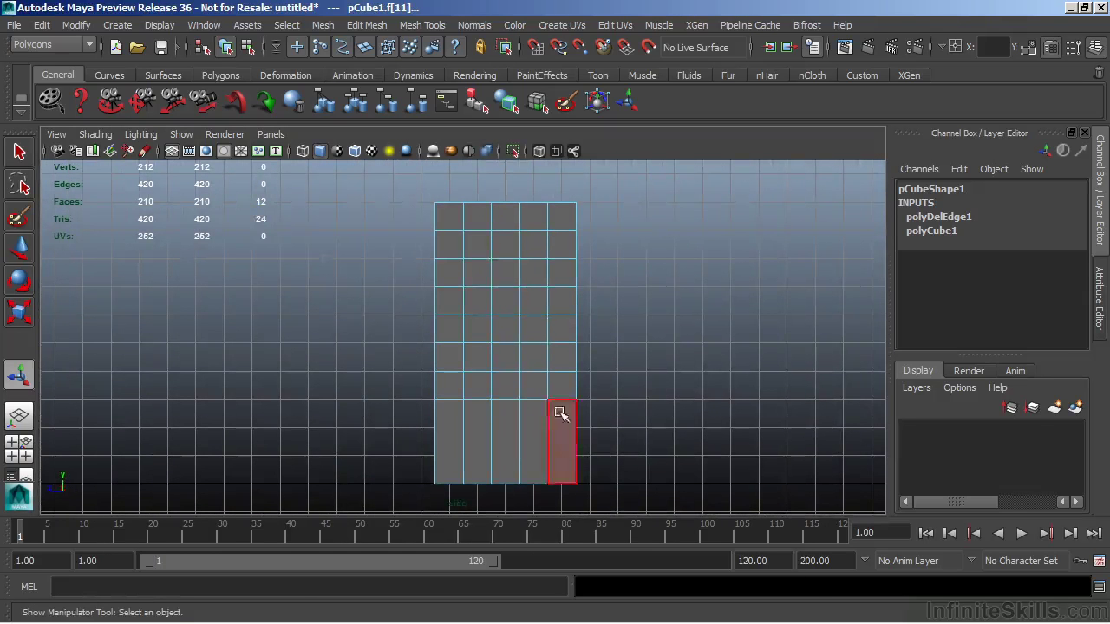
left_click(474, 247, "shift")
left_click(486, 305, "shift")
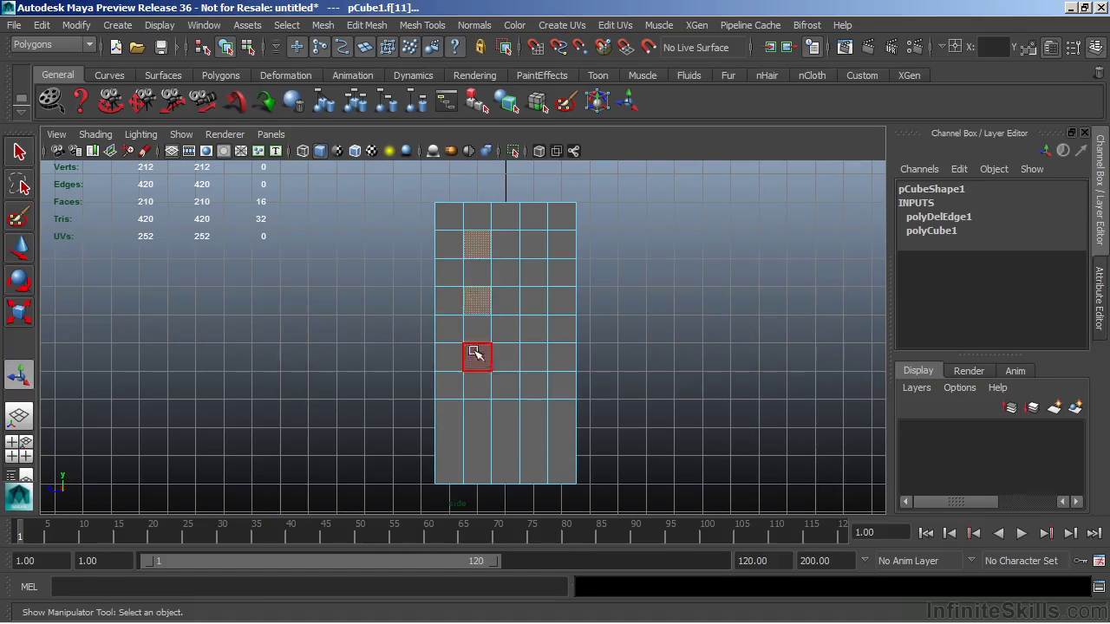
left_click(479, 359, "shift")
left_click(533, 247, "shift")
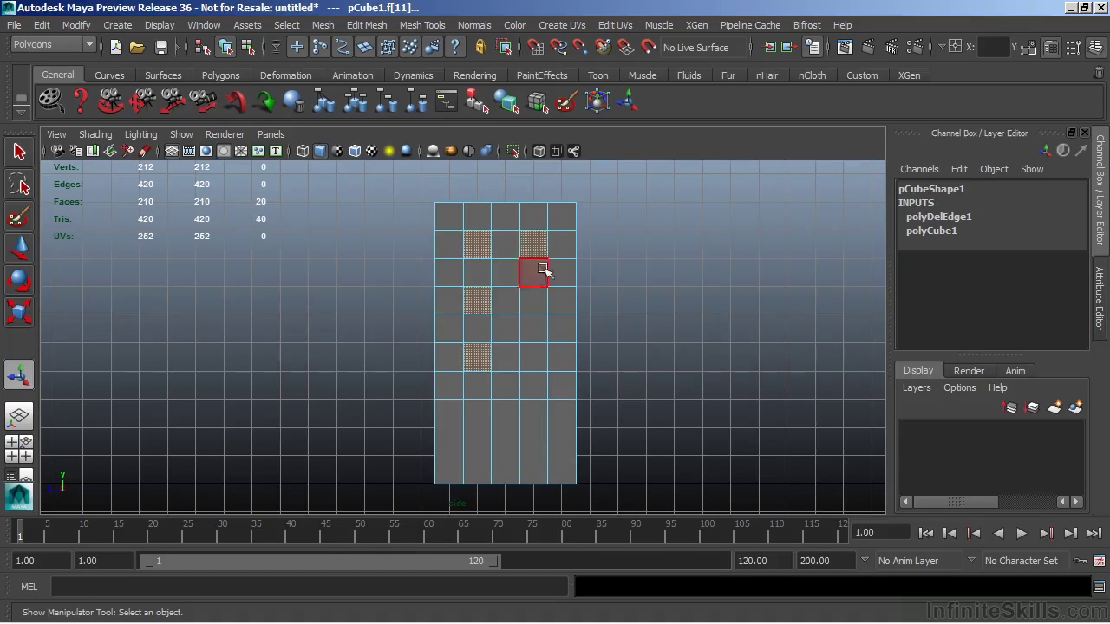
left_click(535, 305, "shift")
left_click(532, 357, "shift")
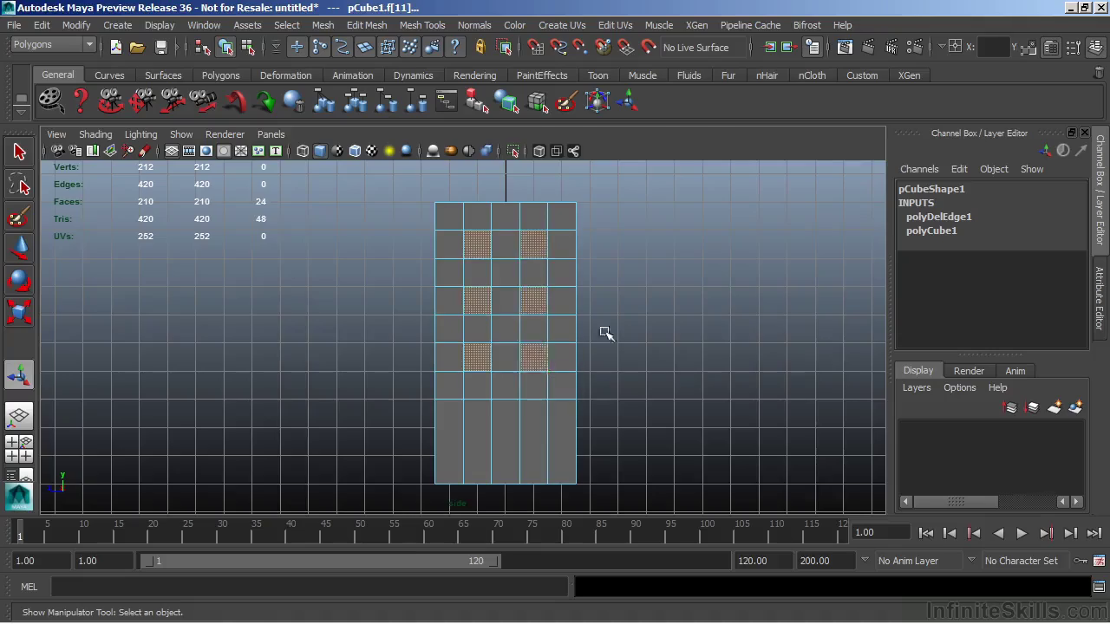
Extrude the selected window faces inward on all four sides with a Local Translate Z of -0.1
key("space")
key("space")
left_click_drag(612, 298, 560, 293, "alt")
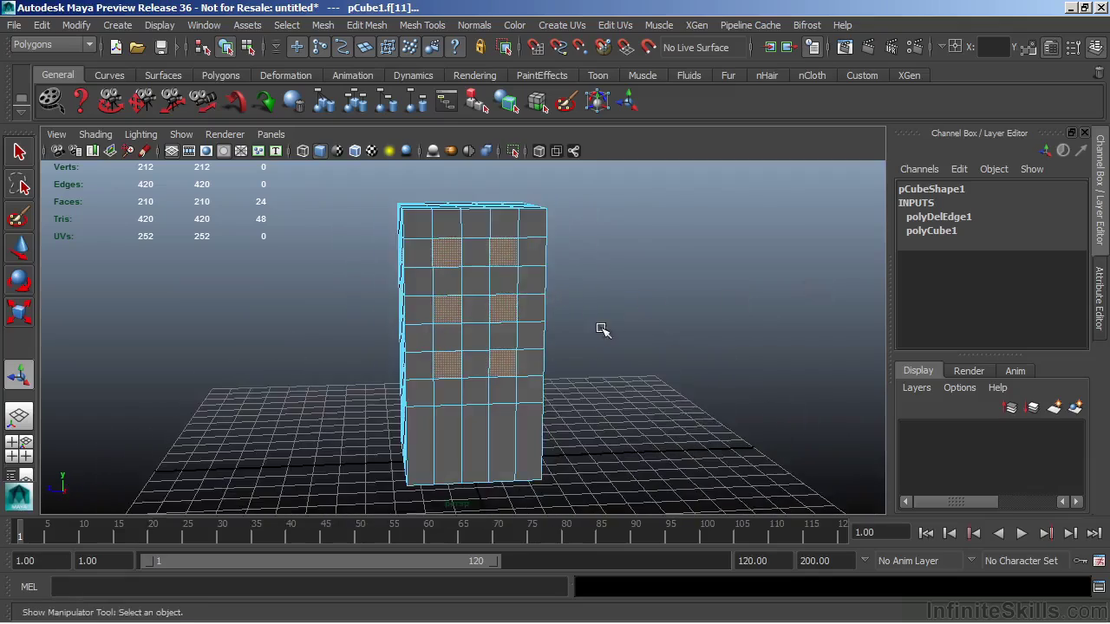
left_click_drag(600, 327, 816, 324, "alt")
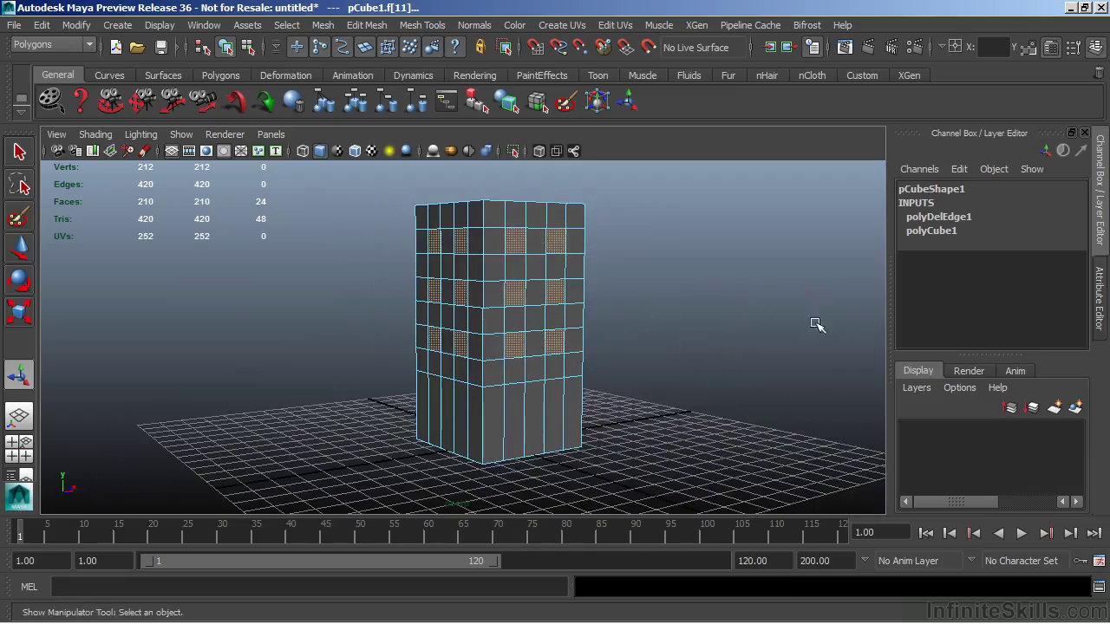
left_click(365, 26)
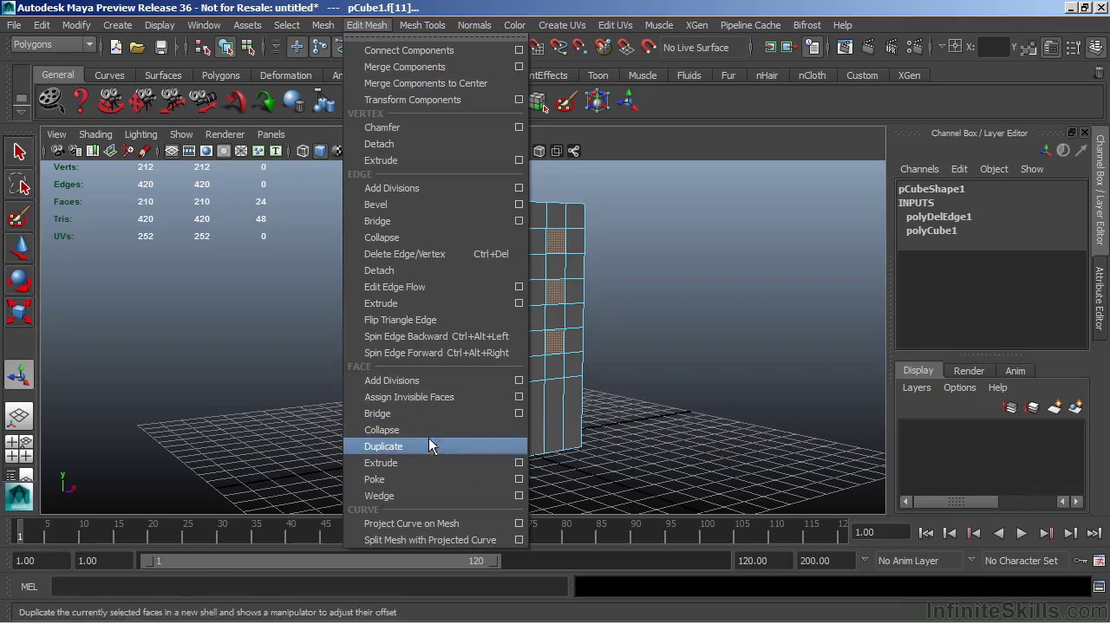
left_click(391, 468)
right_click_drag(309, 377, 815, 303, "alt")
left_click_drag(805, 263, 607, 321, "alt")
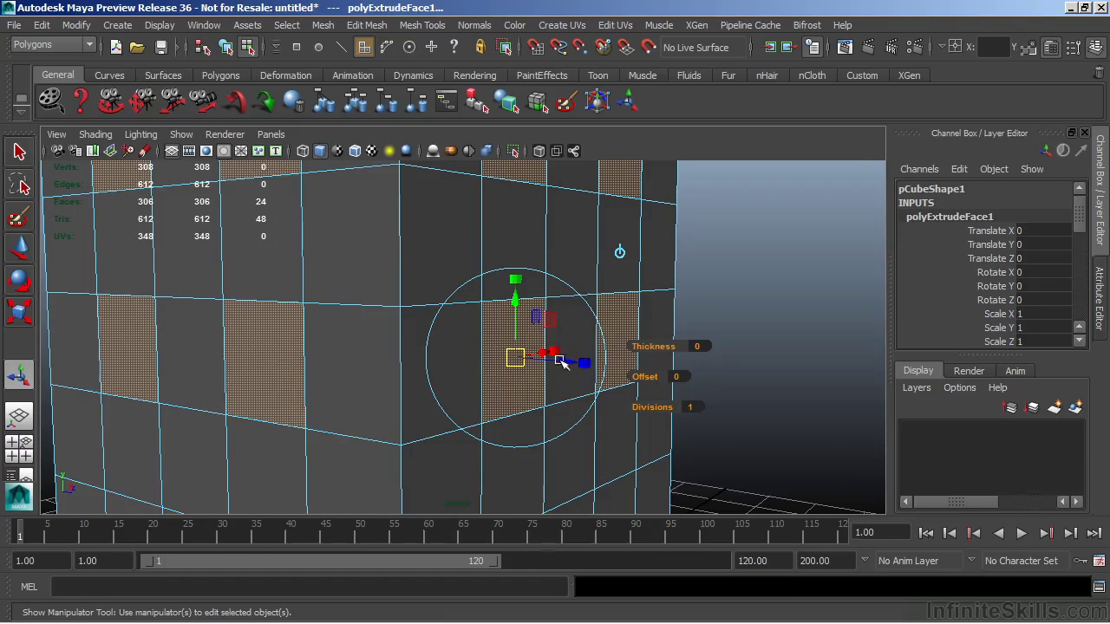
left_click_drag(562, 362, 551, 411)
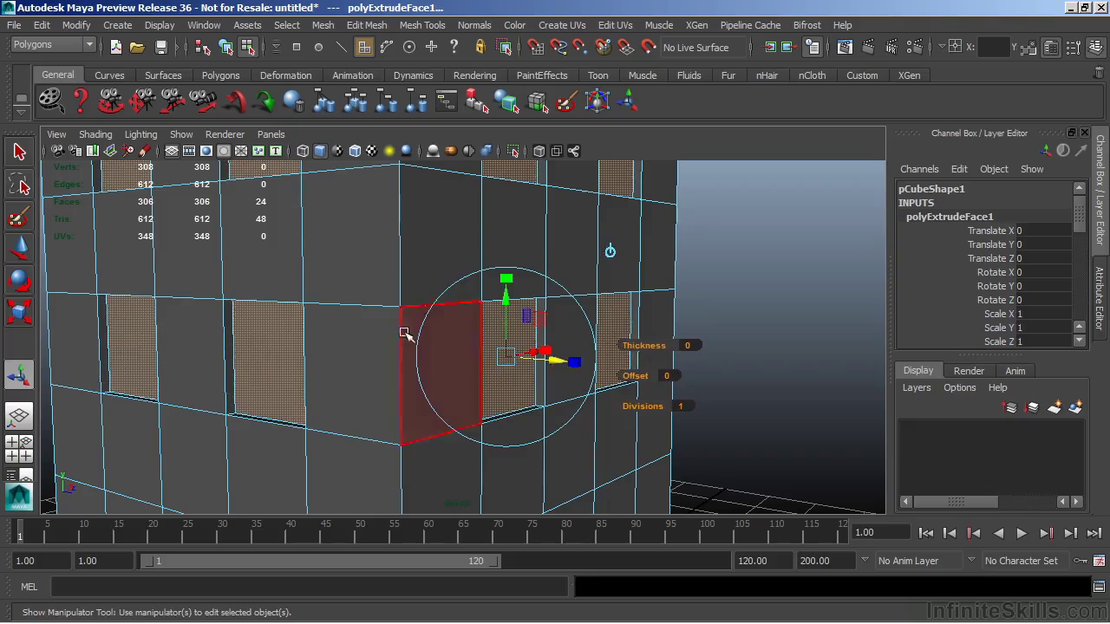
left_click_drag(1078, 217, 1078, 267)
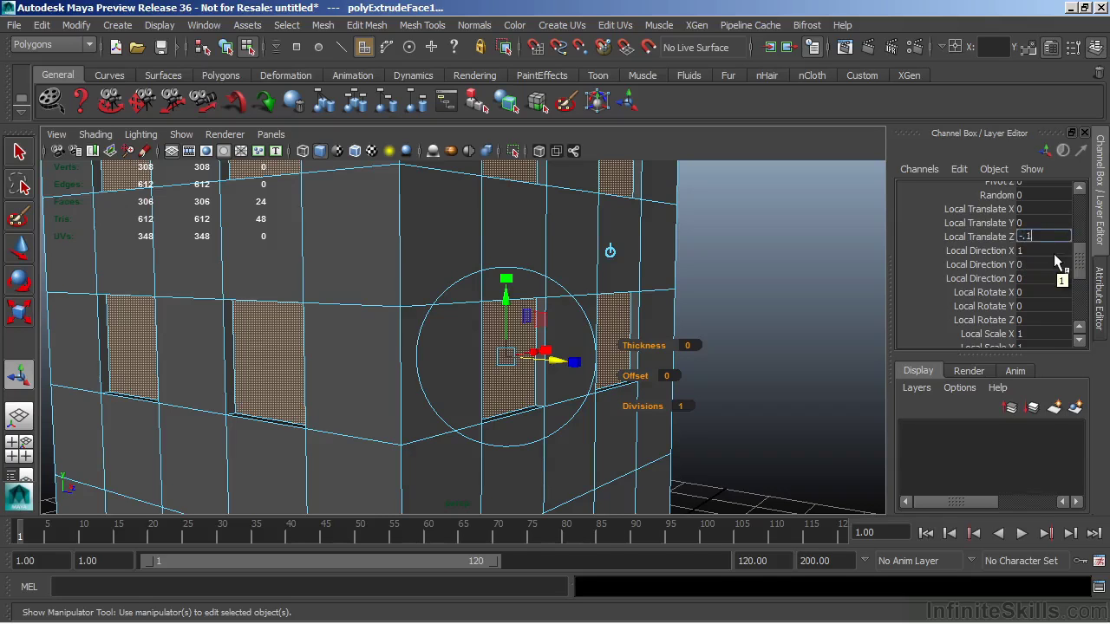
key("Return")
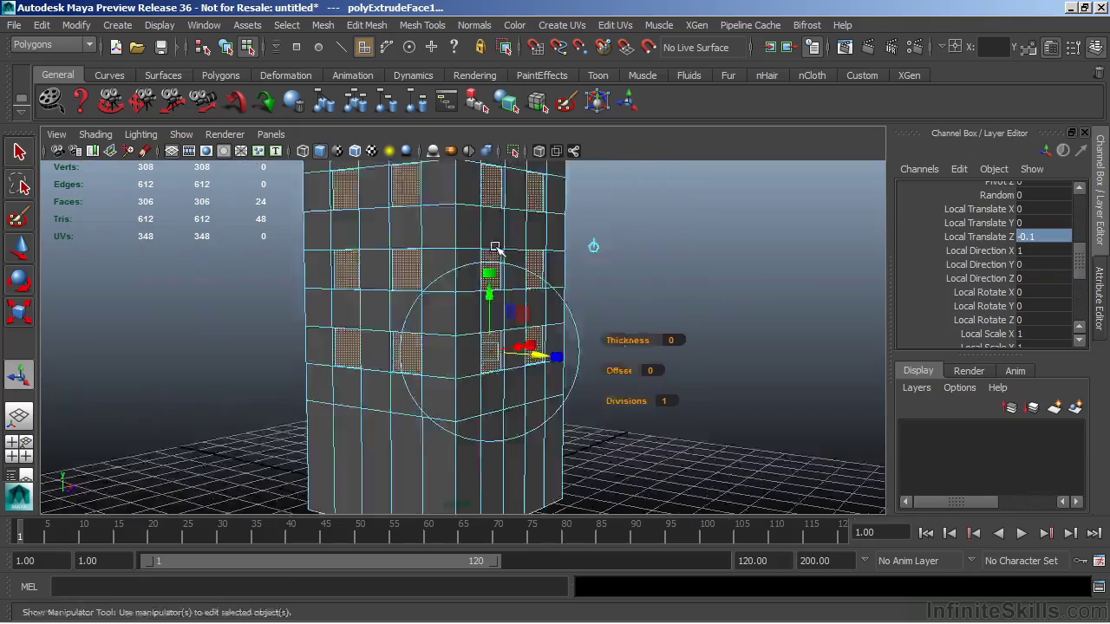
Clear the face selection, return to object mode and select the whole building
left_click_drag(495, 248, 575, 315, "alt")
left_click(662, 324)
left_click_drag(661, 325, 560, 323, "alt")
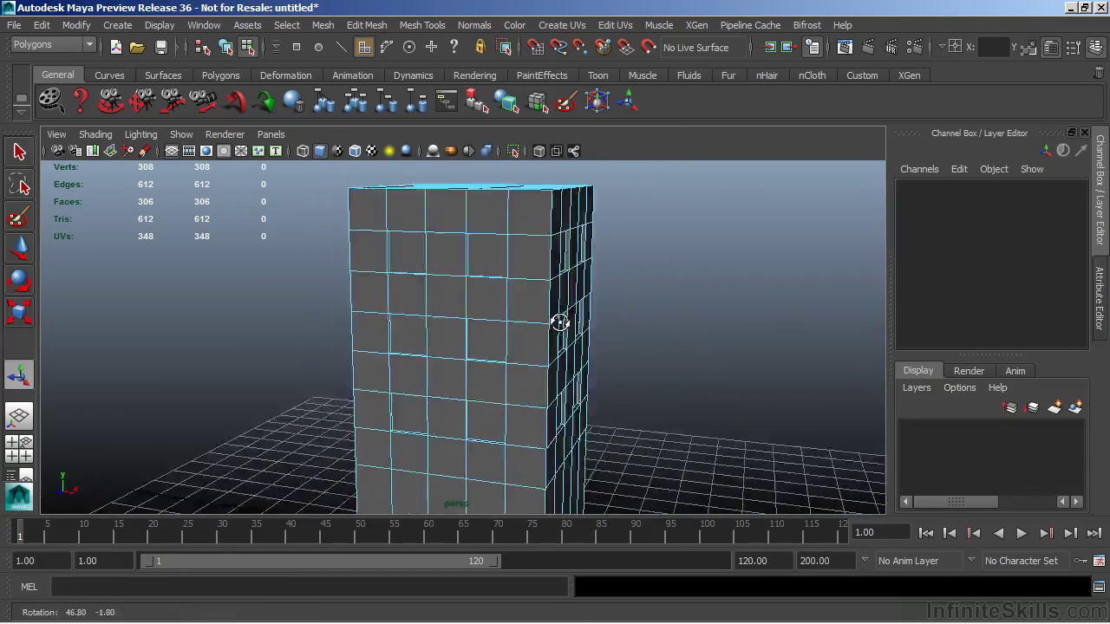
right_click_drag(564, 230, 647, 206)
left_click_drag(647, 212, 509, 345, "alt")
left_click(537, 362)
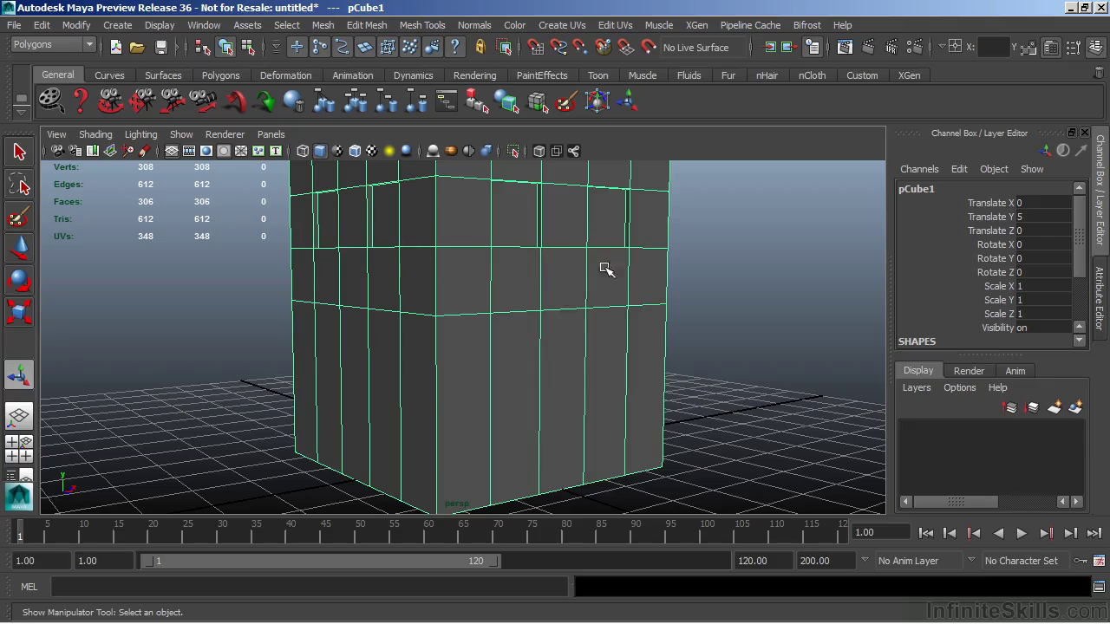
Insert an edge loop around the building slightly above the horizontal edge loop that tops the tall ground-floor faces
left_click_drag(581, 264, 521, 289, "alt")
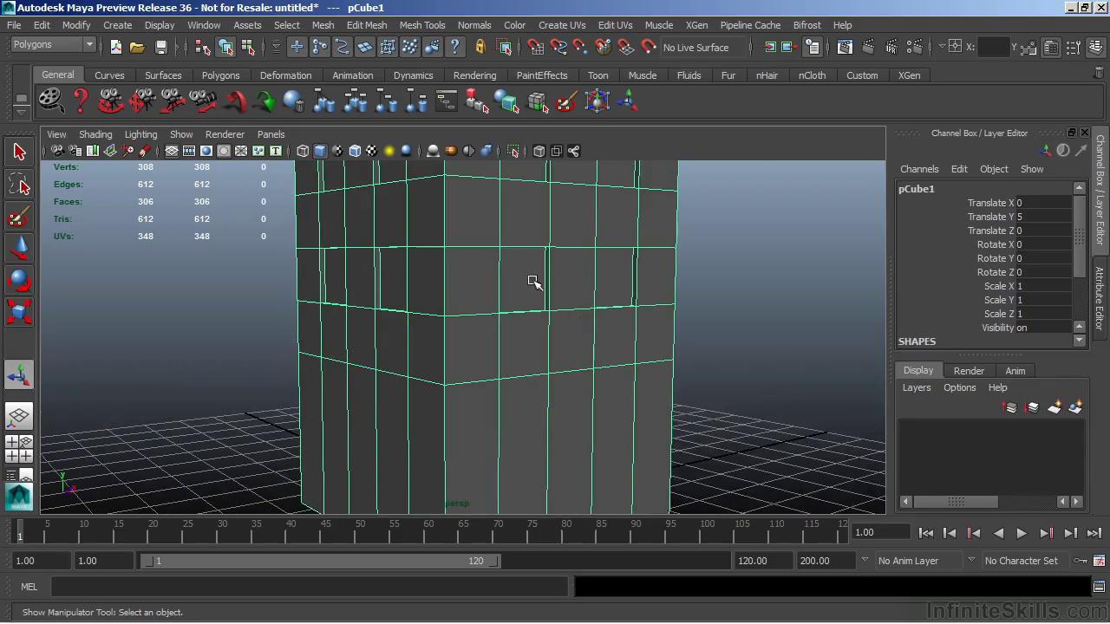
left_click_drag(567, 424, 550, 387, "alt")
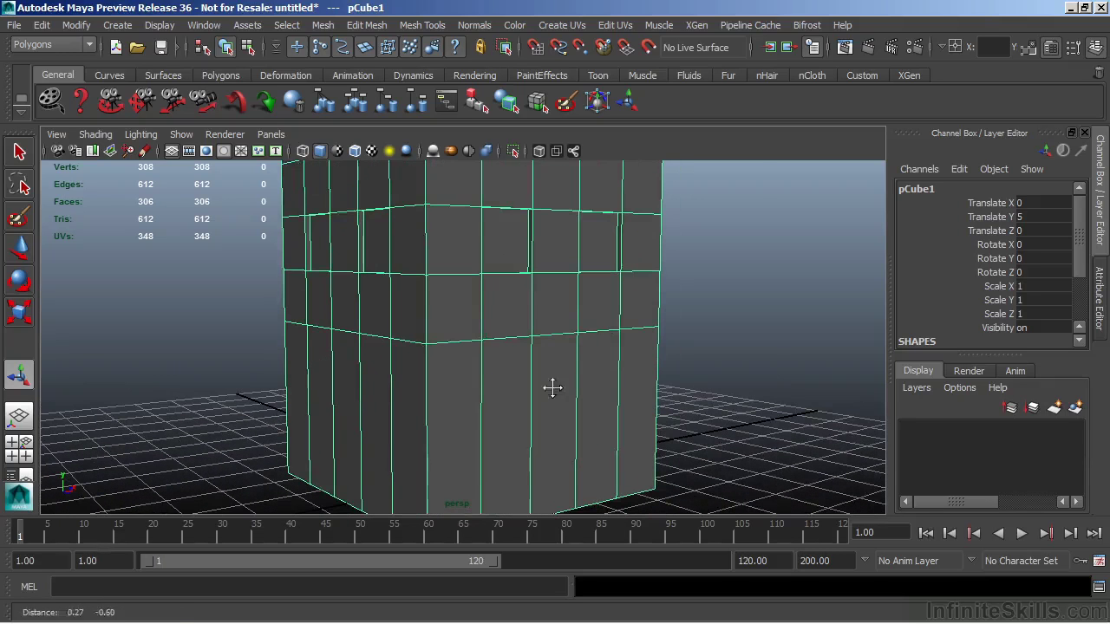
left_click(424, 26)
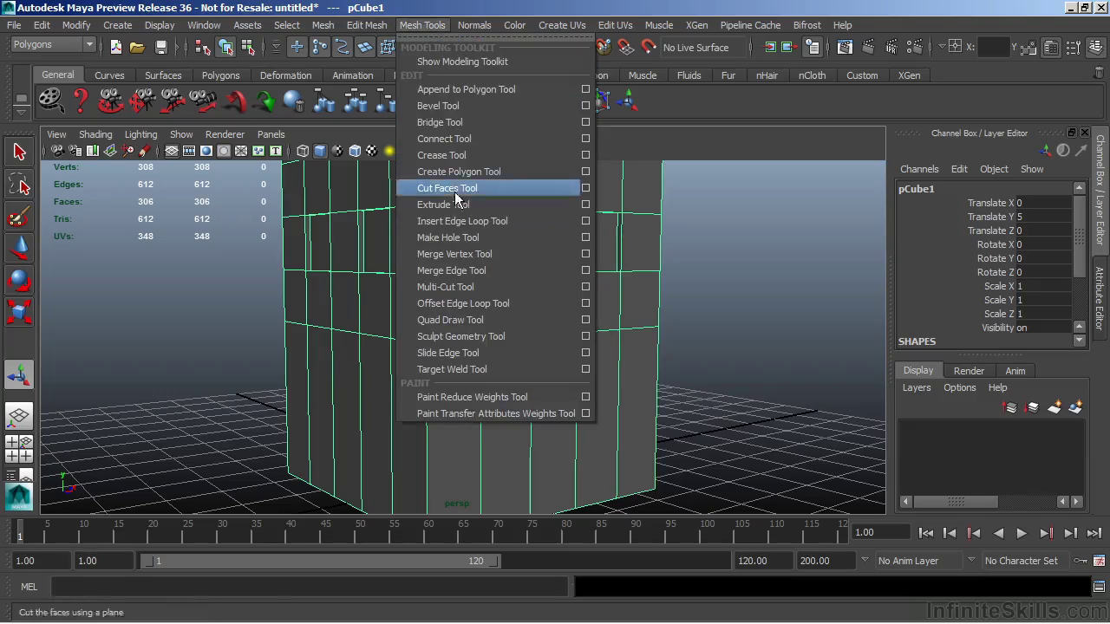
left_click(466, 224)
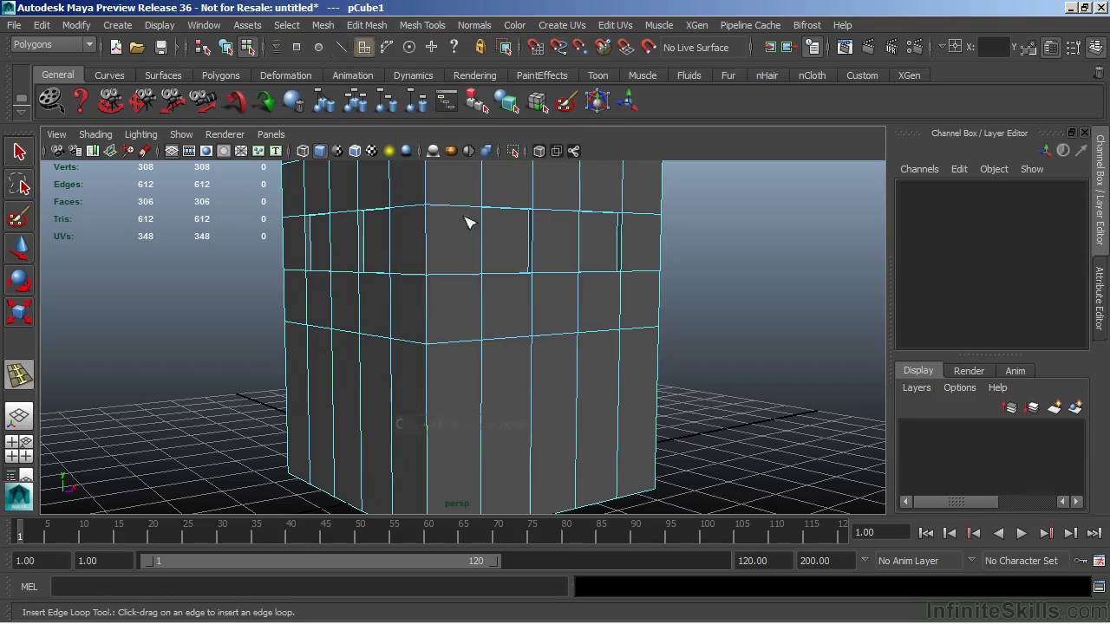
left_click_drag(431, 312, 467, 334)
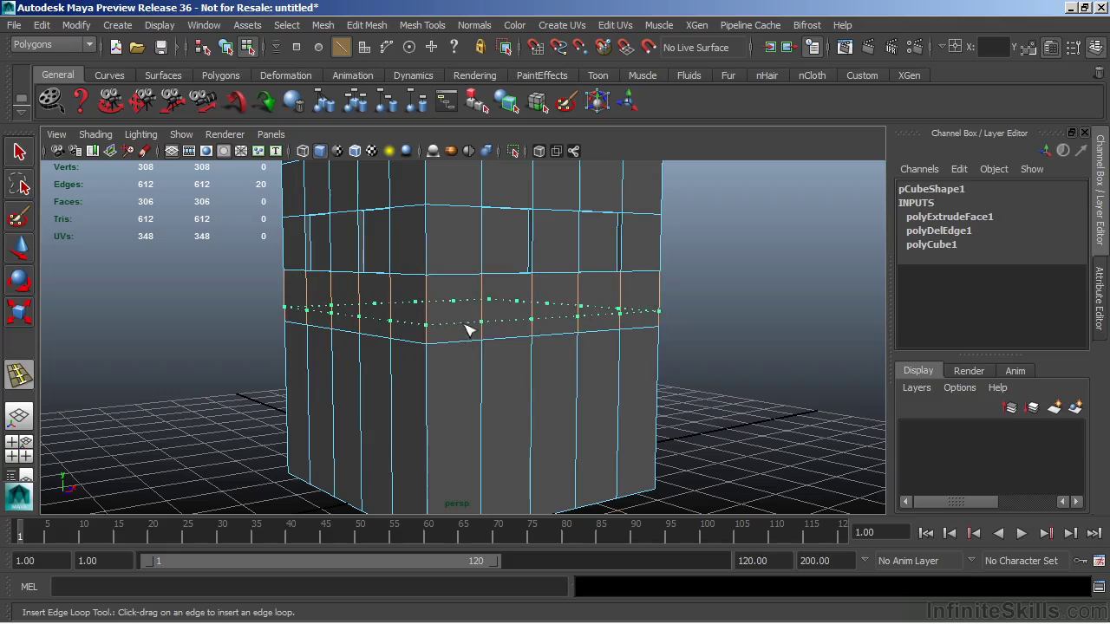
left_click_drag(469, 332, 469, 333)
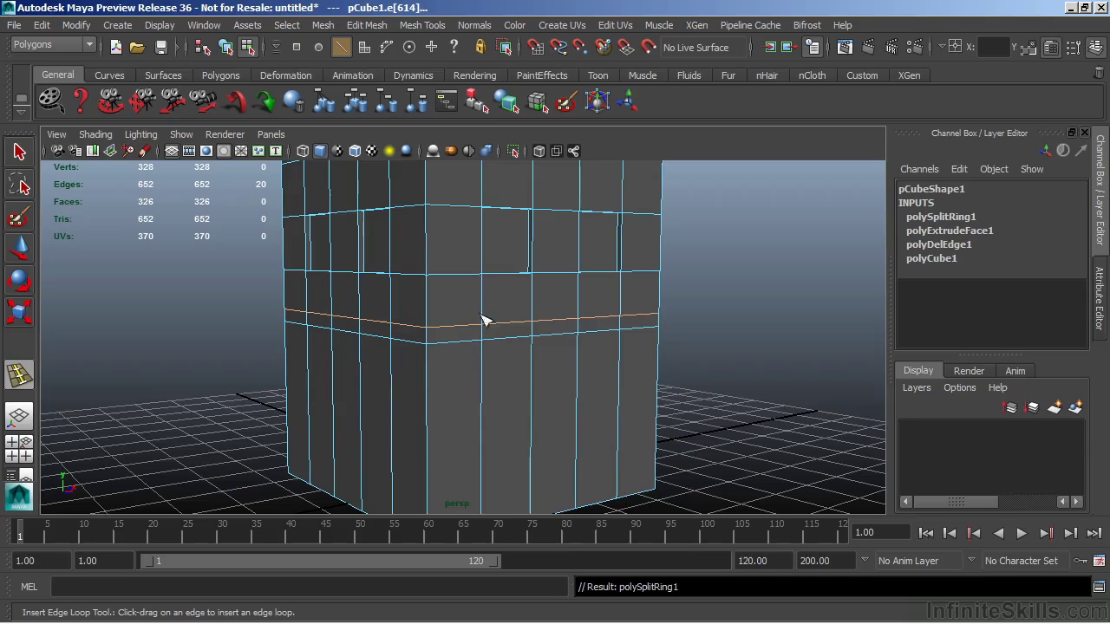
mouse_move(574, 397)
left_mouse_down("alt")
mouse_move(518, 389)
mouse_move(587, 391)
mouse_move(559, 397)
left_mouse_up("alt")
left_click_drag(527, 355, 577, 339, "alt")
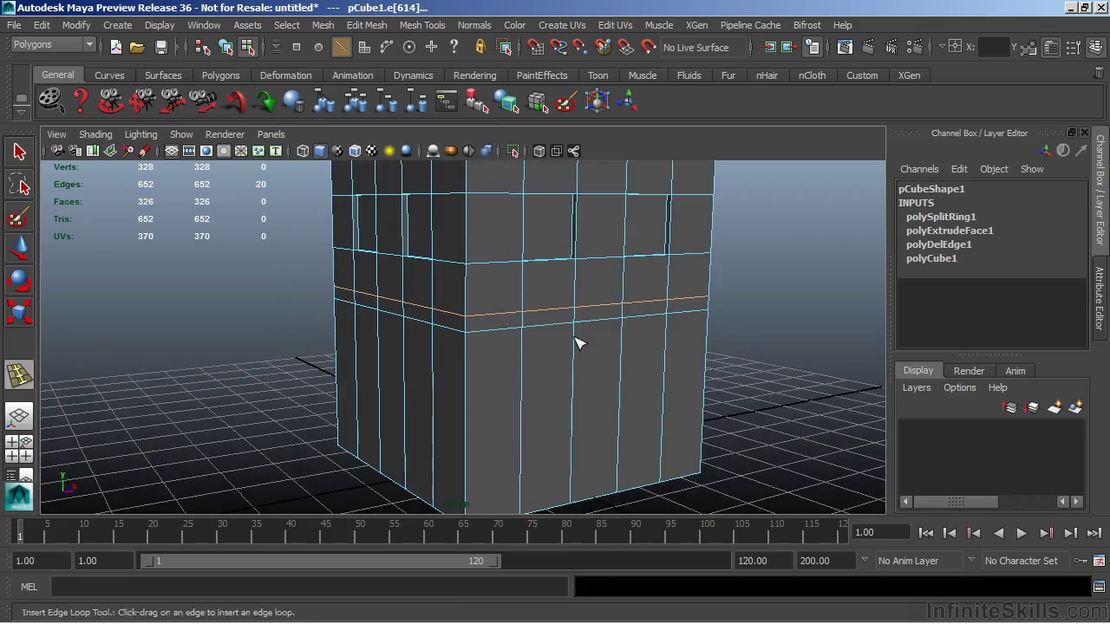
Switch to face selection and select the entire narrow ring of faces just above the ground floor
left_click(24, 153)
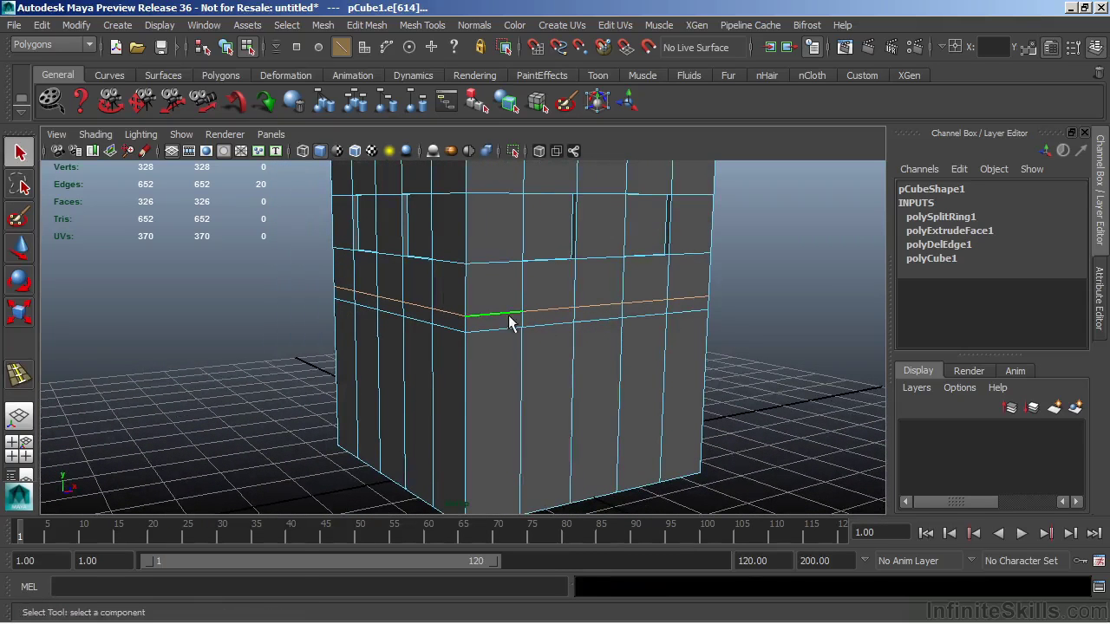
right_click_drag(509, 228, 515, 276)
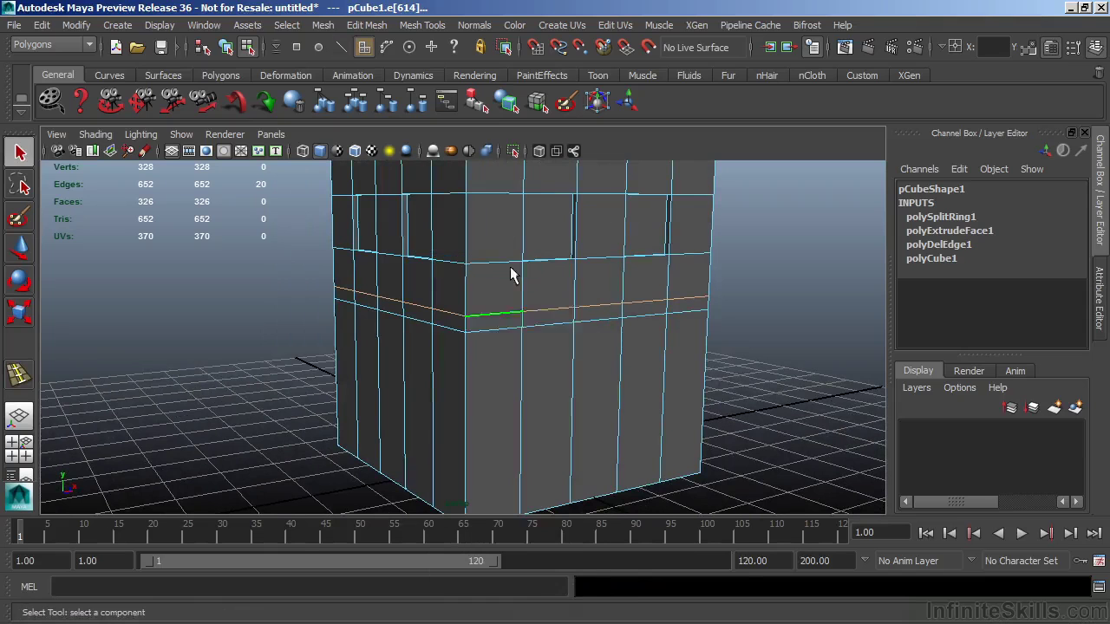
left_click(499, 321)
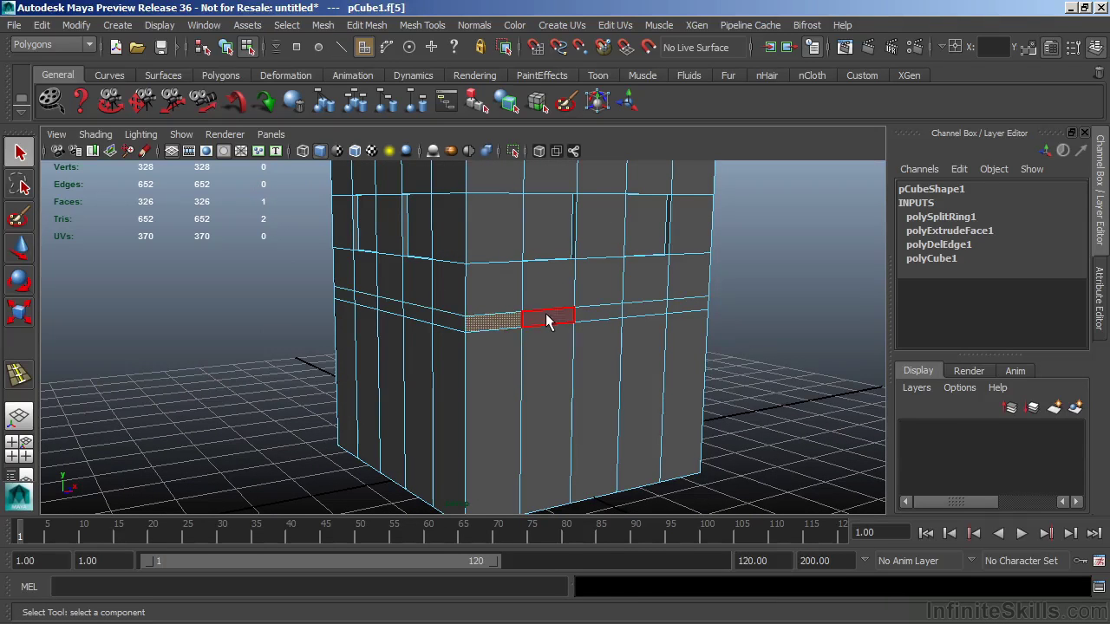
double_click(546, 319, "shift")
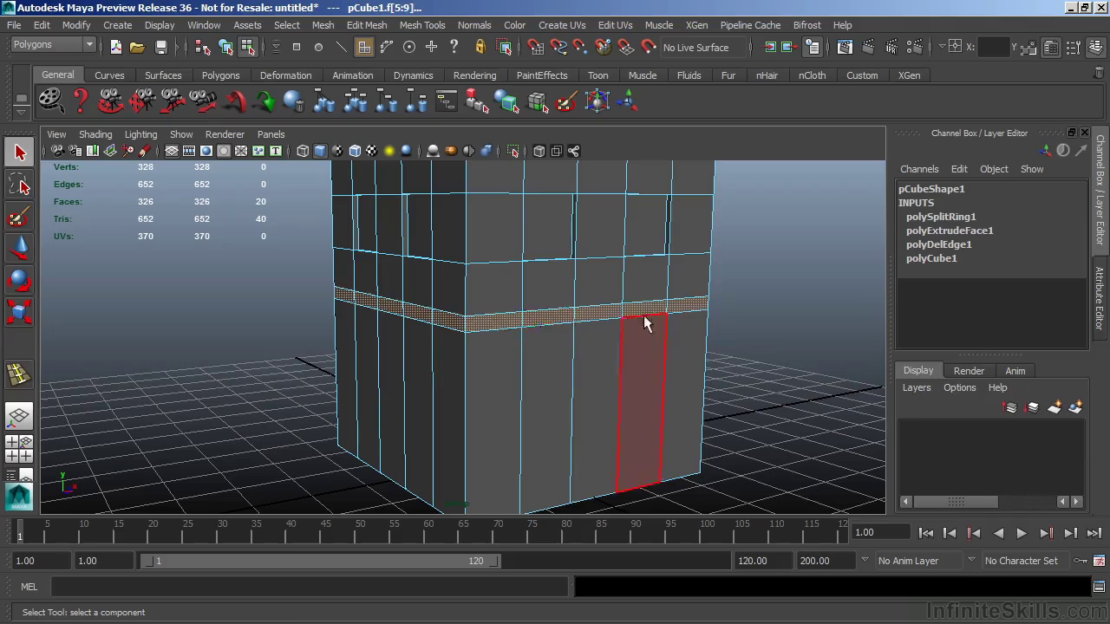
left_click_drag(561, 372, 495, 371, "alt")
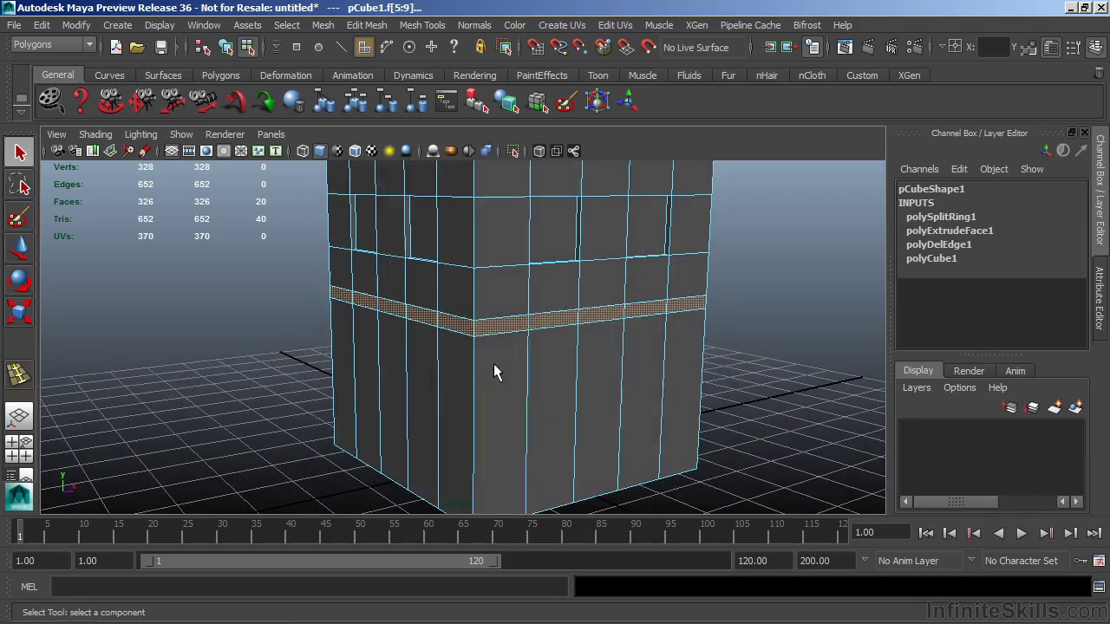
Apply Extrude to the selected narrow ring of faces above the ground floor
left_click(367, 26)
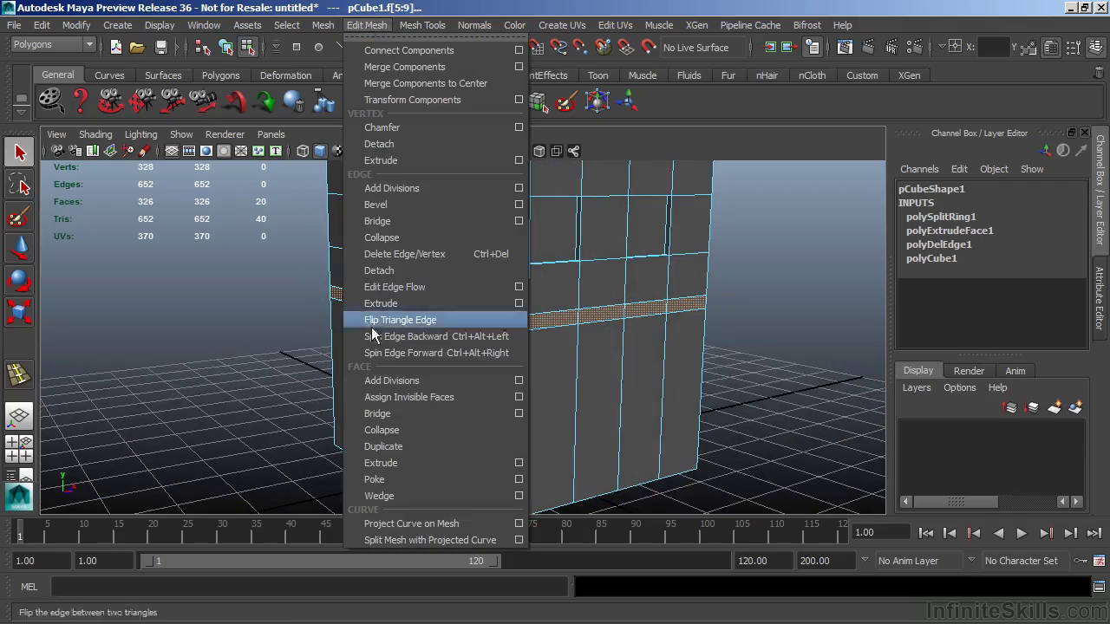
left_click(397, 465)
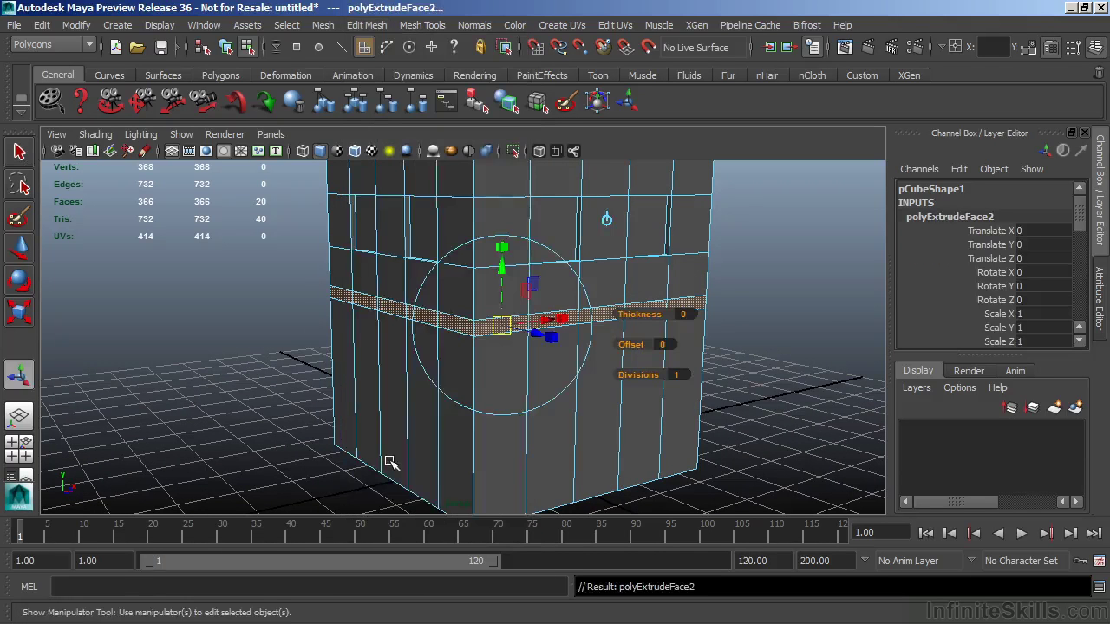
right_click_drag(389, 463, 517, 354, "alt")
left_click_drag(517, 353, 661, 396, "alt")
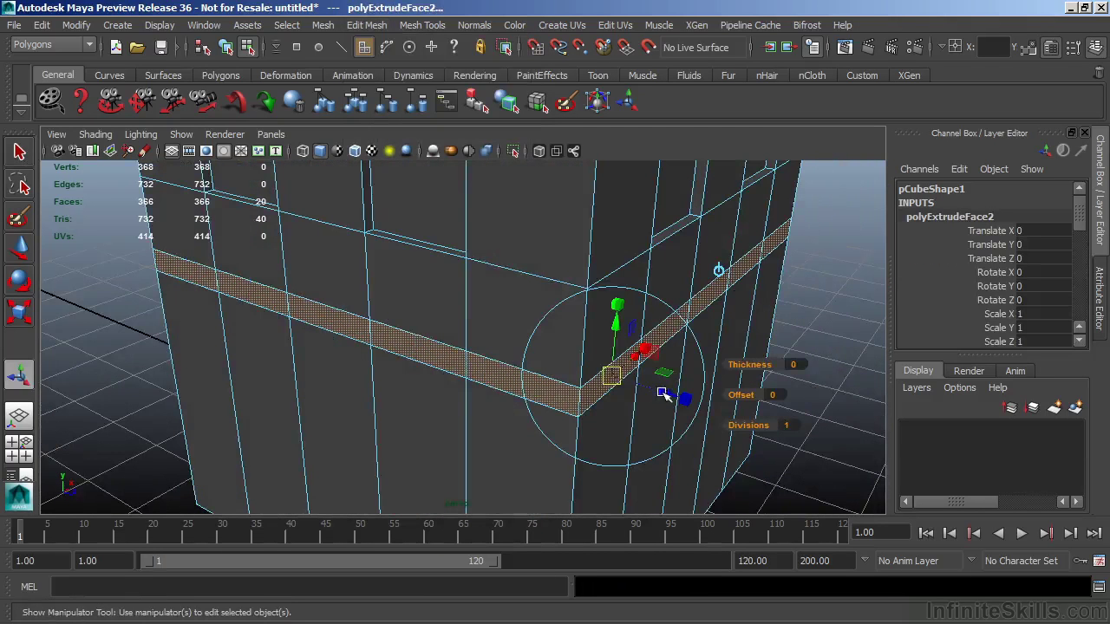
middle_click_drag(616, 357, 564, 313, "alt")
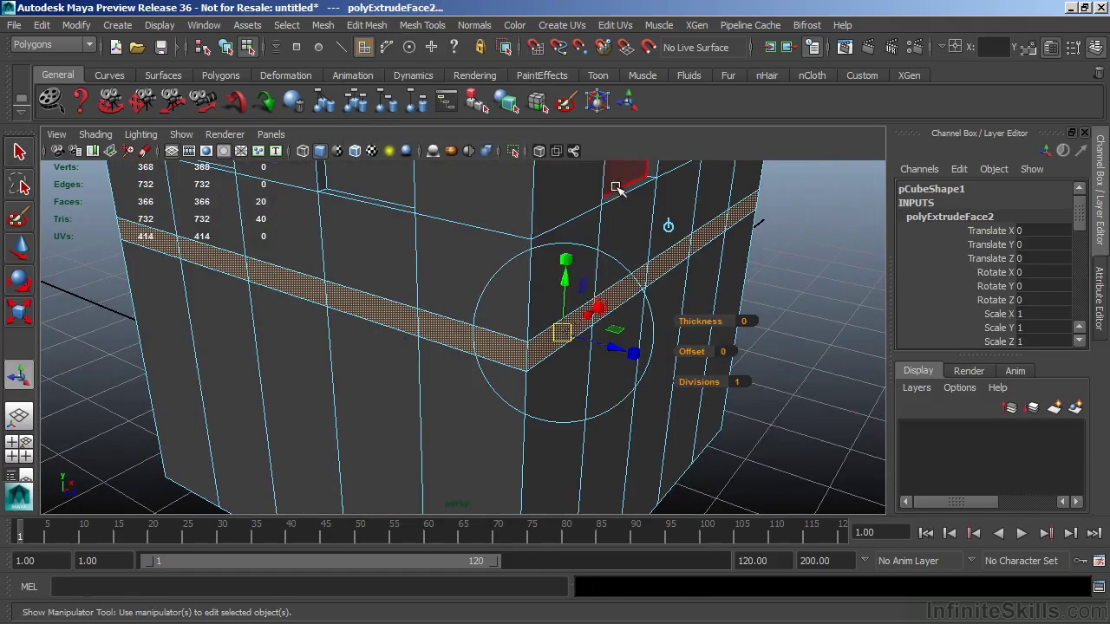
Try pulling the extruded ring outward along its local Z axis, and undo the move
left_click_drag(612, 347, 748, 390)
left_click_drag(675, 408, 555, 366, "alt")
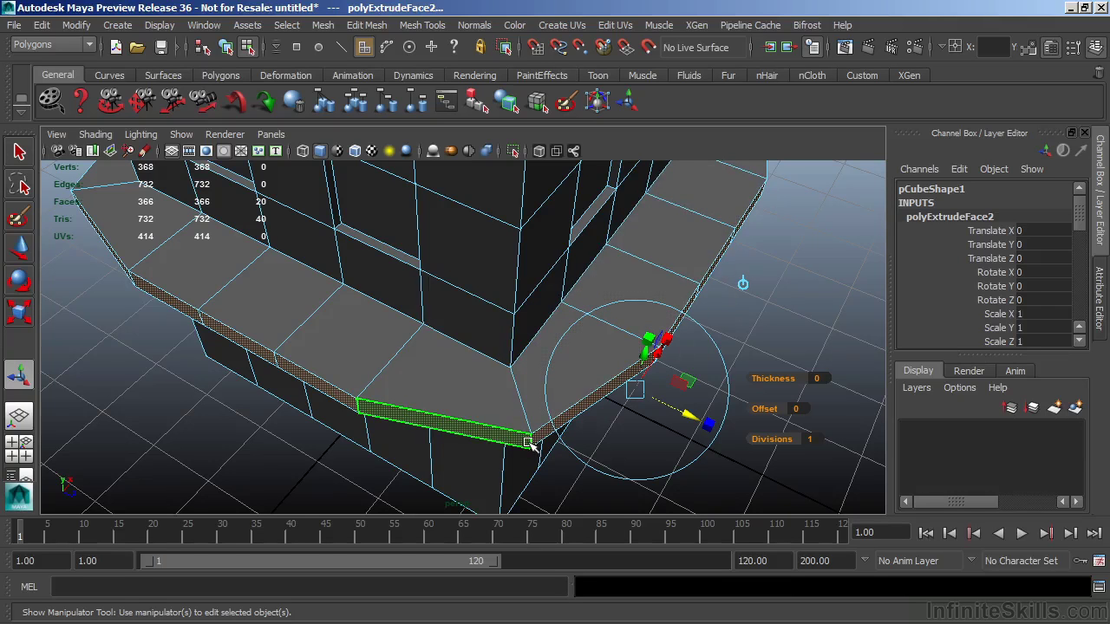
key("ctrl+z")
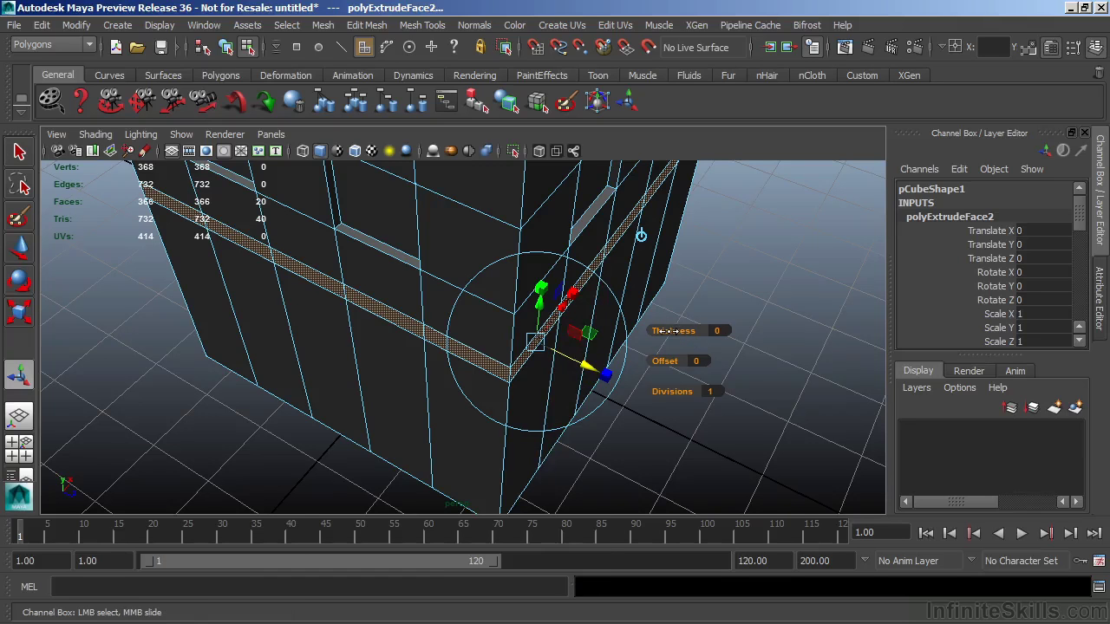
Try an extrusion thickness of 1 on the ring, and undo it
mouse_move(674, 331)
left_mouse_down()
mouse_move(691, 330)
mouse_move(663, 330)
mouse_move(676, 331)
left_mouse_up()
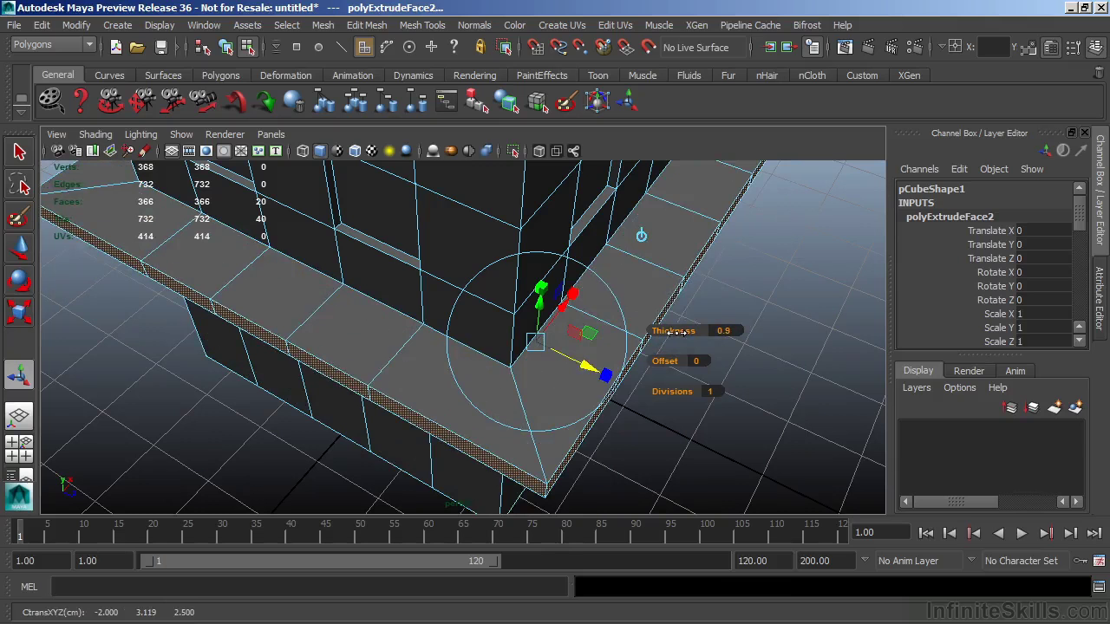
mouse_move(678, 331)
left_mouse_down()
mouse_move(691, 330)
mouse_move(675, 333)
left_mouse_up()
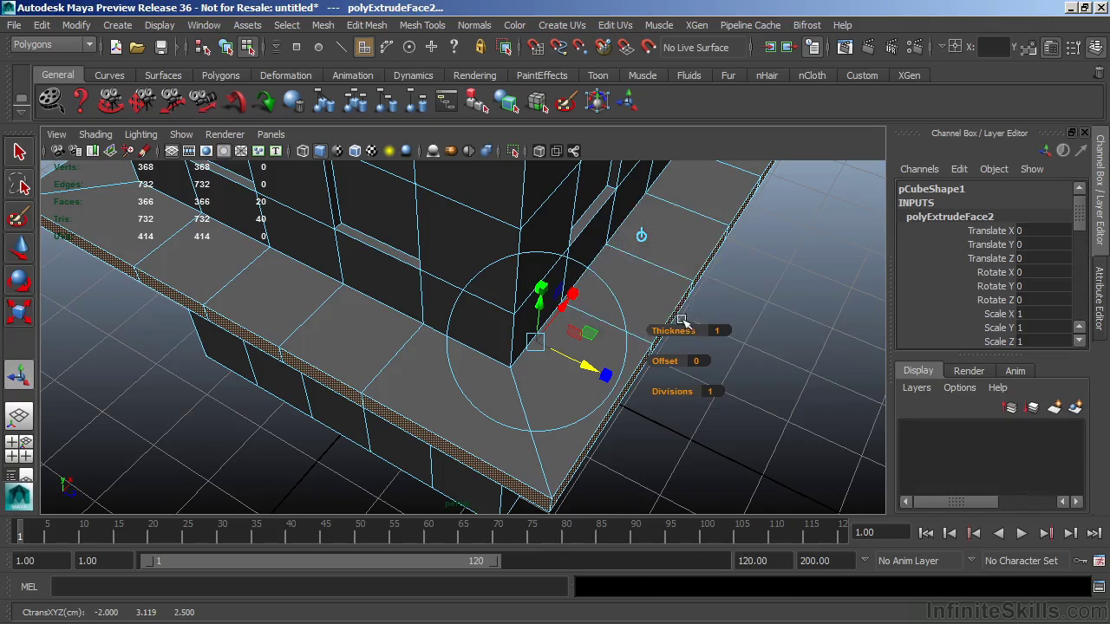
key("ctrl+z")
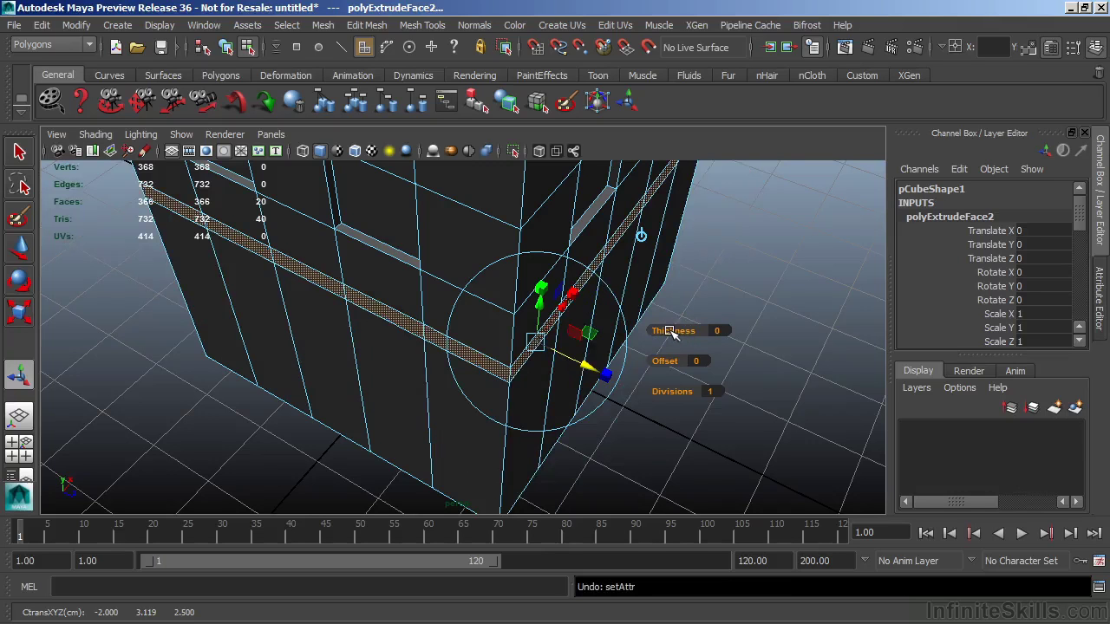
Set the ring's extrusion thickness to 0.1 to form a thin ledge above the ground floor
left_click_drag(672, 334, 694, 332)
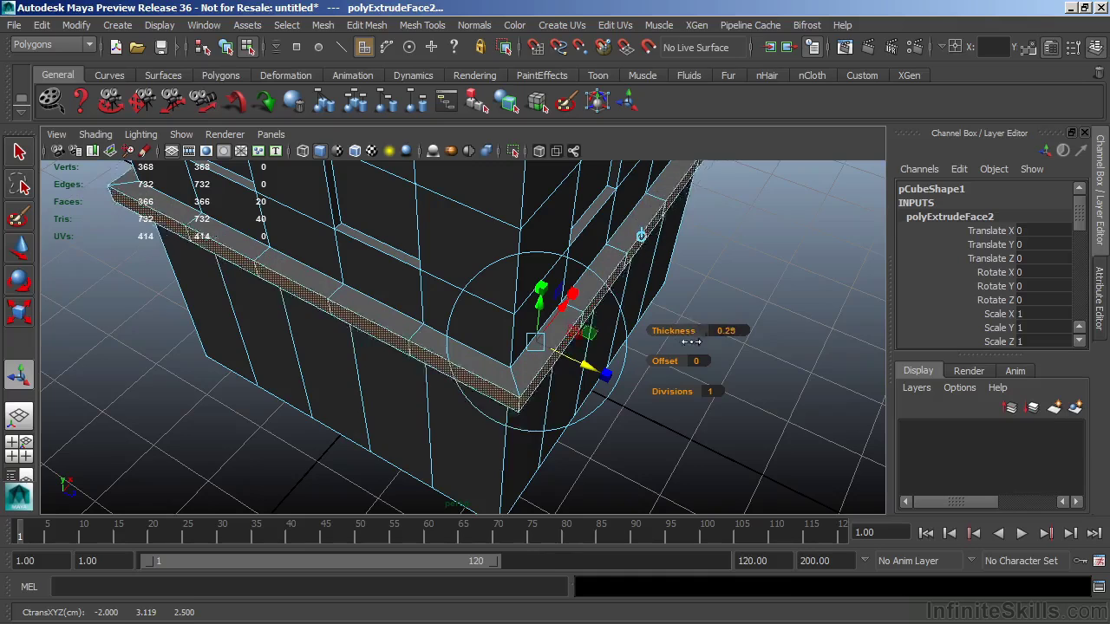
mouse_move(701, 341)
left_mouse_down()
mouse_move(677, 347)
mouse_move(690, 349)
left_mouse_up()
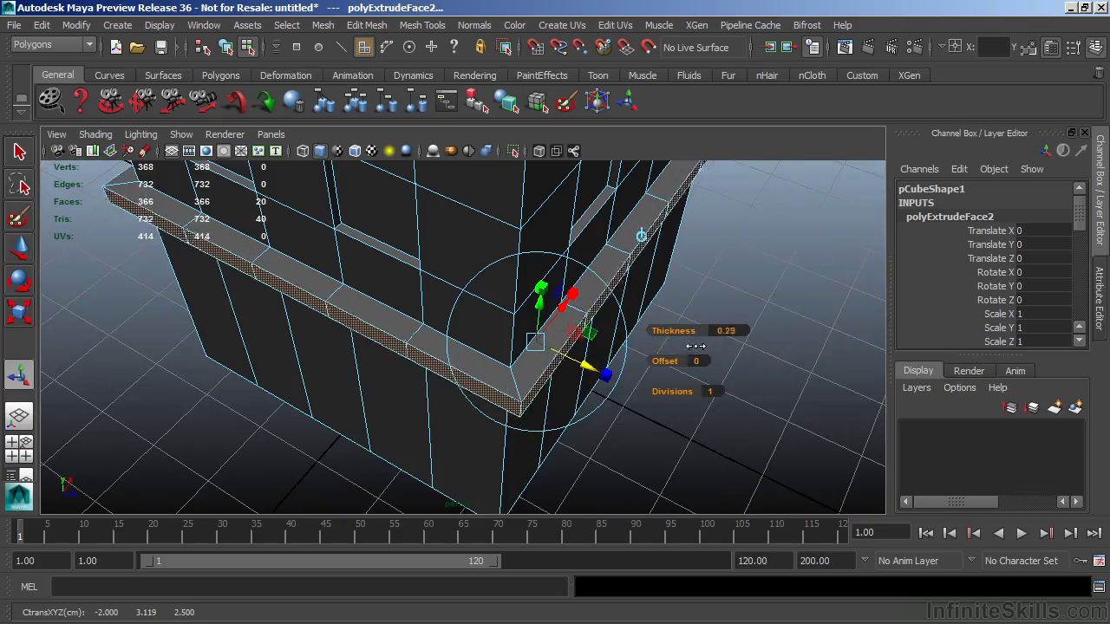
left_click_drag(690, 346, 681, 355)
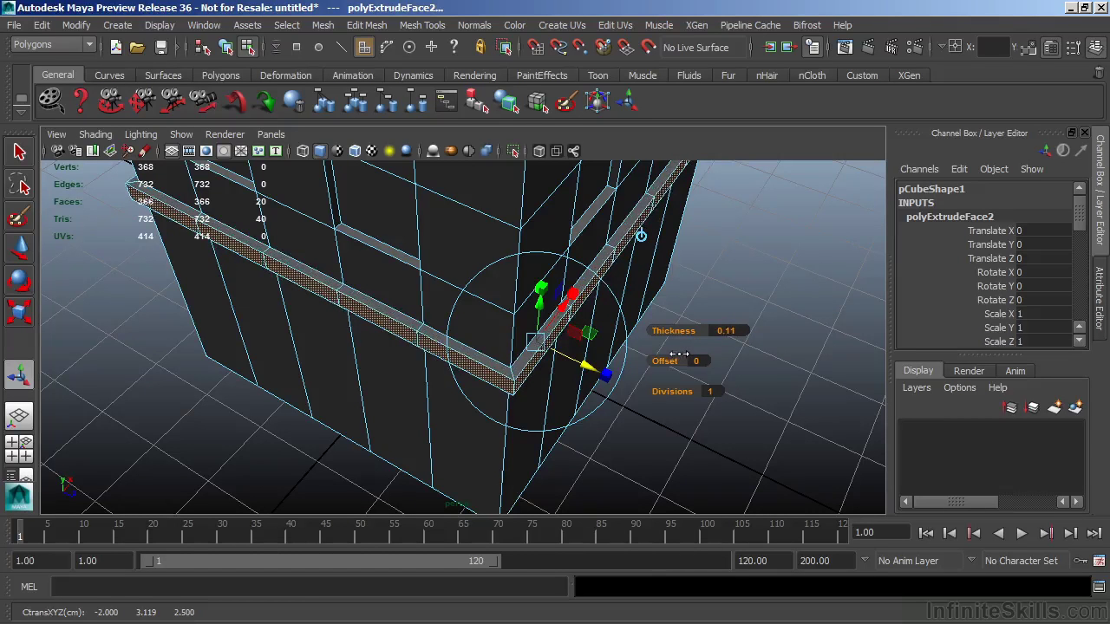
left_click(736, 331)
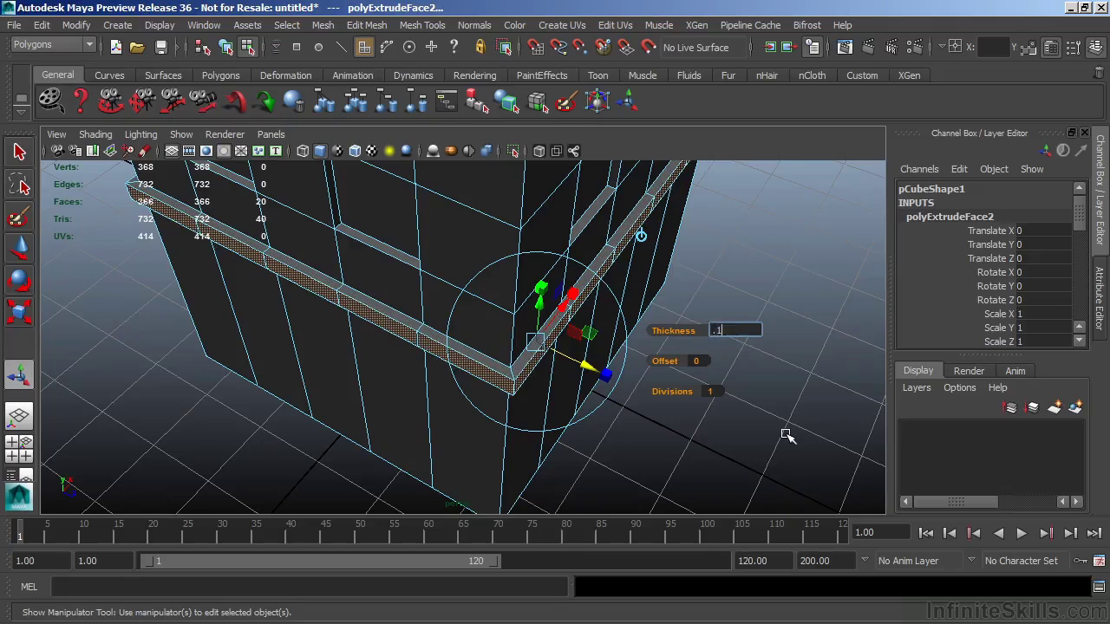
key("Return")
Clear the face selection and return the building to object mode with nothing selected
left_click_drag(636, 424, 624, 317, "alt")
left_click(743, 359)
right_click_drag(624, 227, 698, 206)
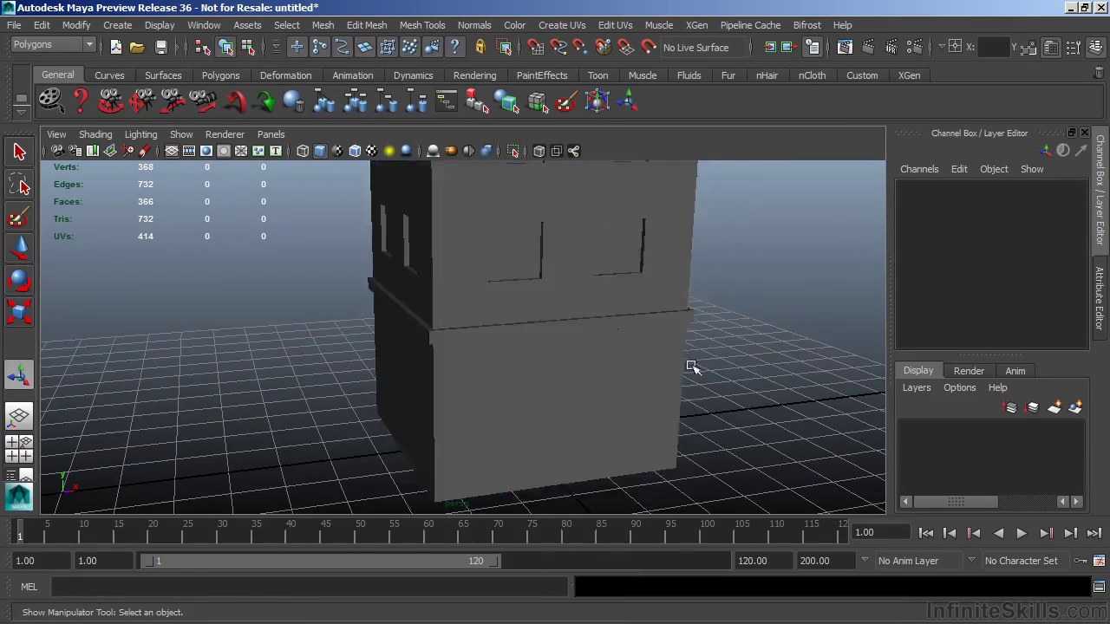
Select the building and switch it to face selection mode, with the upper floor and roof edge in view
left_click_drag(688, 367, 544, 326, "alt")
left_click(544, 326)
right_click_drag(544, 326, 562, 421, "alt")
middle_click_drag(563, 421, 470, 290, "alt")
left_click_drag(470, 291, 534, 364, "alt")
left_click_drag(572, 312, 533, 290, "alt")
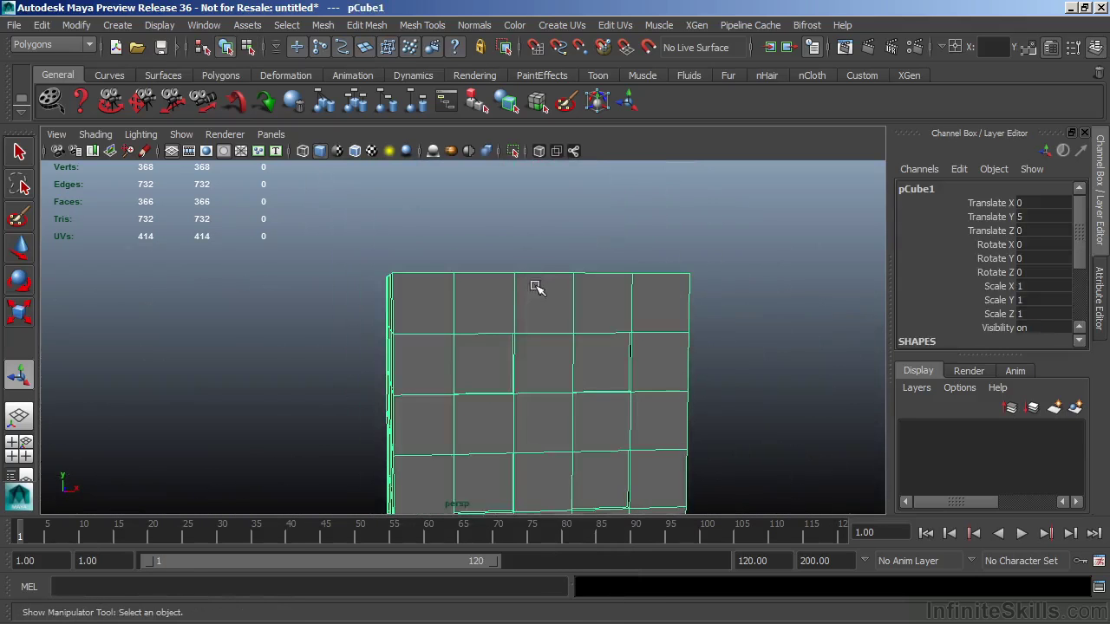
right_click_drag(534, 227, 535, 274)
mouse_move(555, 298)
left_mouse_down("alt")
mouse_move(547, 314)
mouse_move(562, 298)
left_mouse_up("alt")
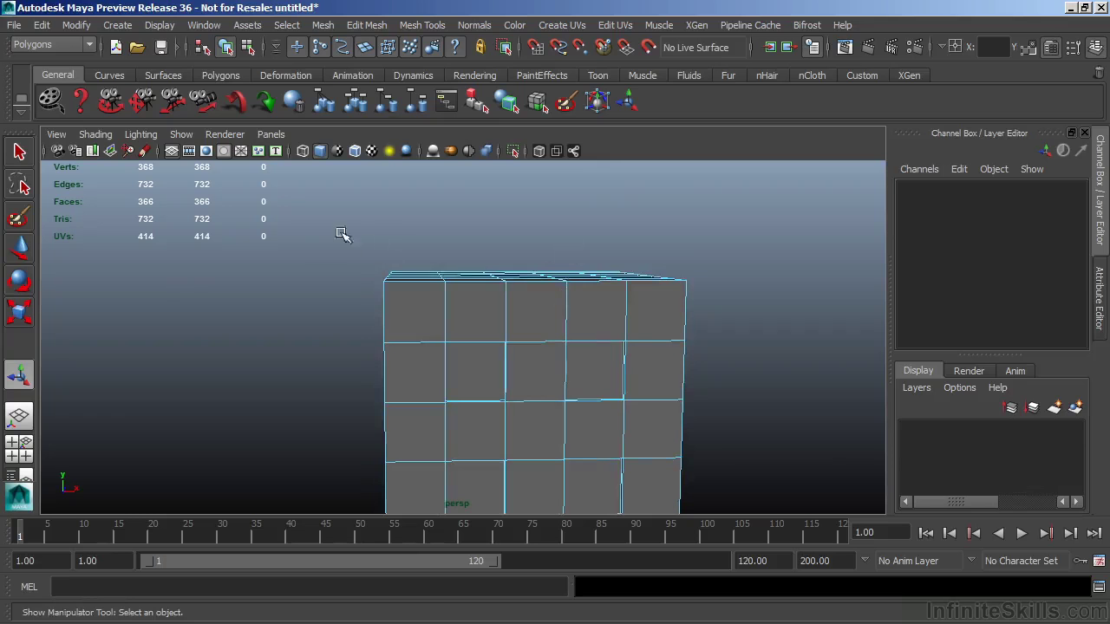
Select the faces along the building's top edge, and deselect the side faces so only the roof faces remain selected
left_click_drag(656, 279, 657, 286)
left_click_drag(595, 314, 615, 336, "alt")
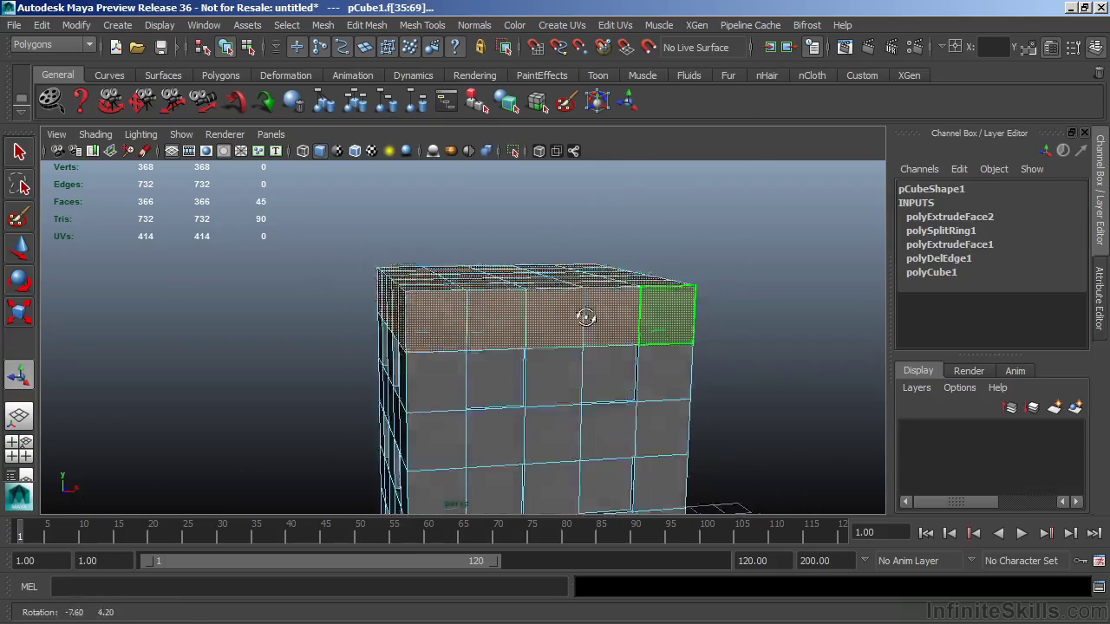
left_click_drag(586, 317, 373, 252, "alt")
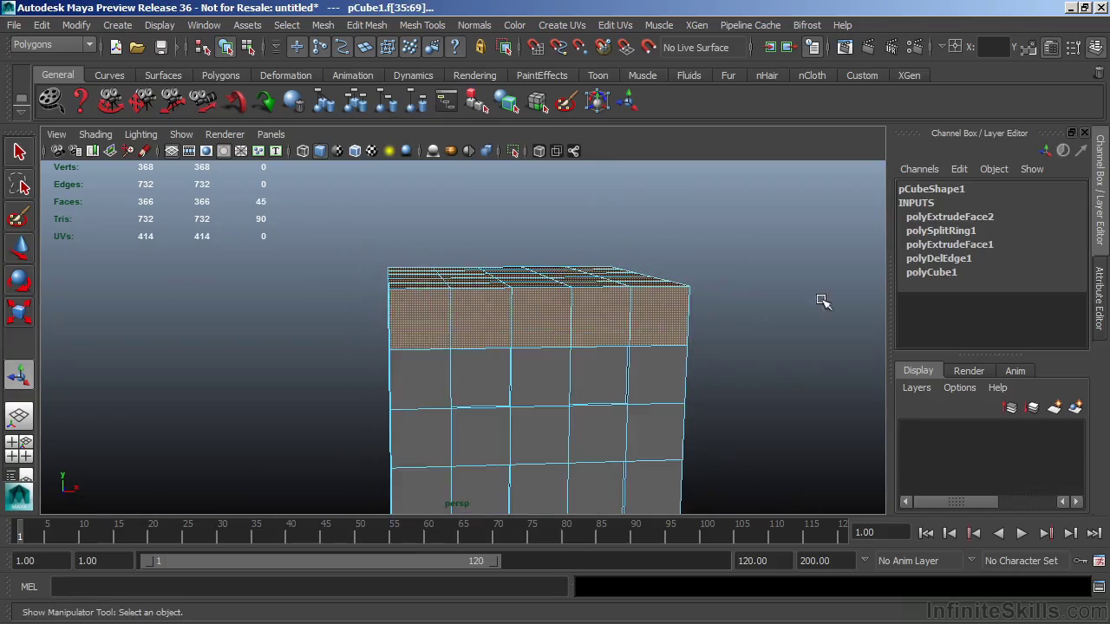
left_click_drag(513, 313, 503, 305, "alt")
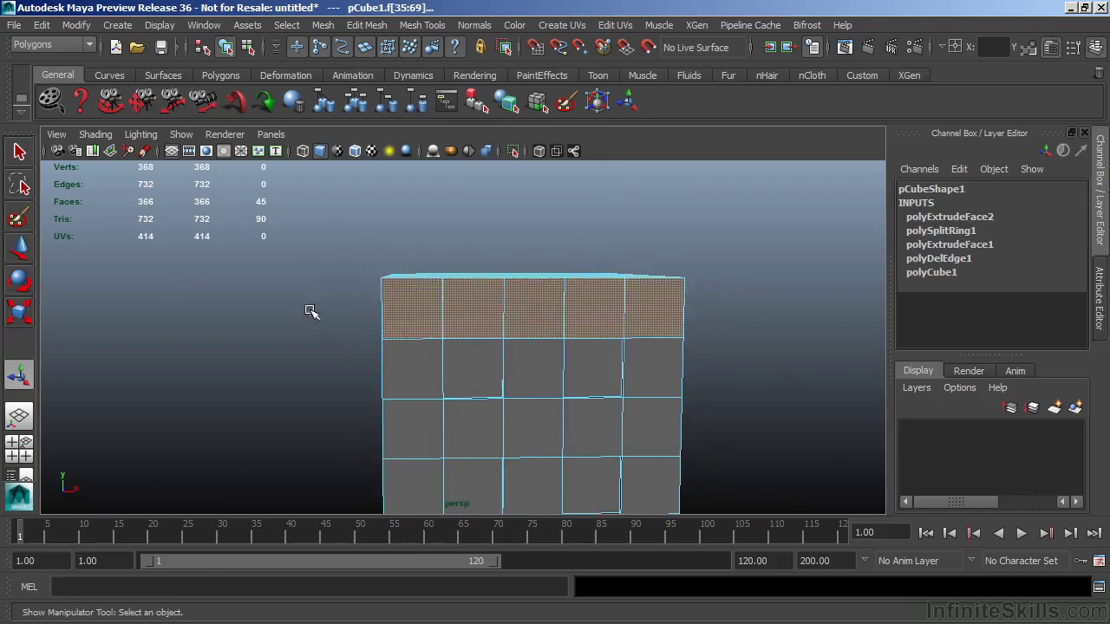
left_click_drag(823, 417, 823, 417, "ctrl")
left_click_drag(376, 391, 546, 404, "alt")
Extrude the roof faces upward with a Local Translate Z of 0.1
left_click(372, 24)
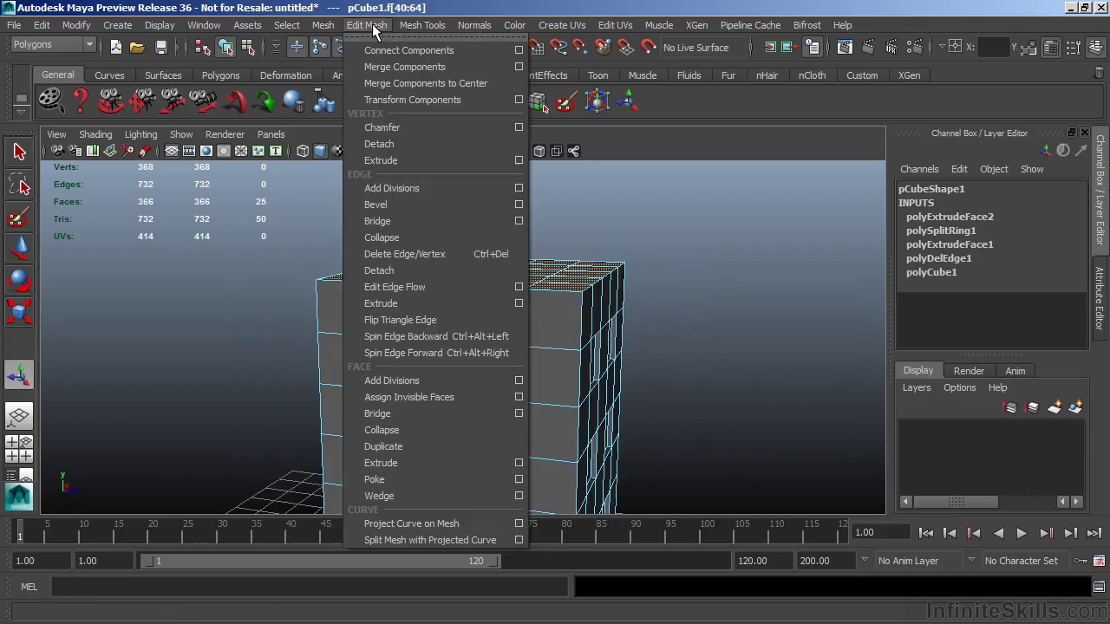
left_click(390, 464)
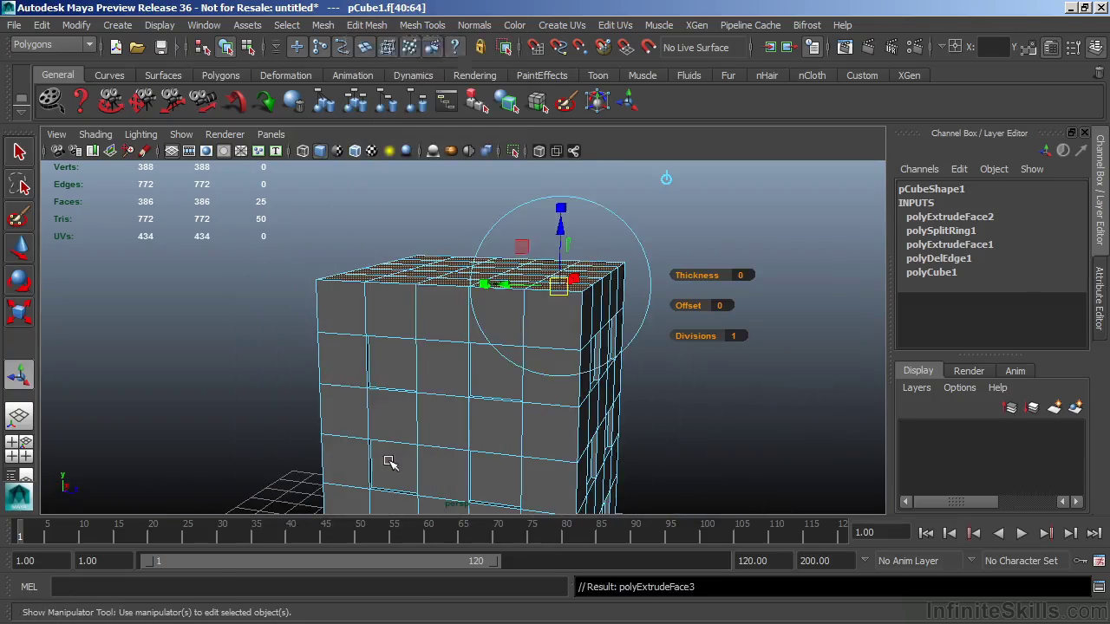
left_click_drag(561, 226, 550, 215)
left_click_drag(1080, 218, 1080, 257)
type(".1")
key("Return")
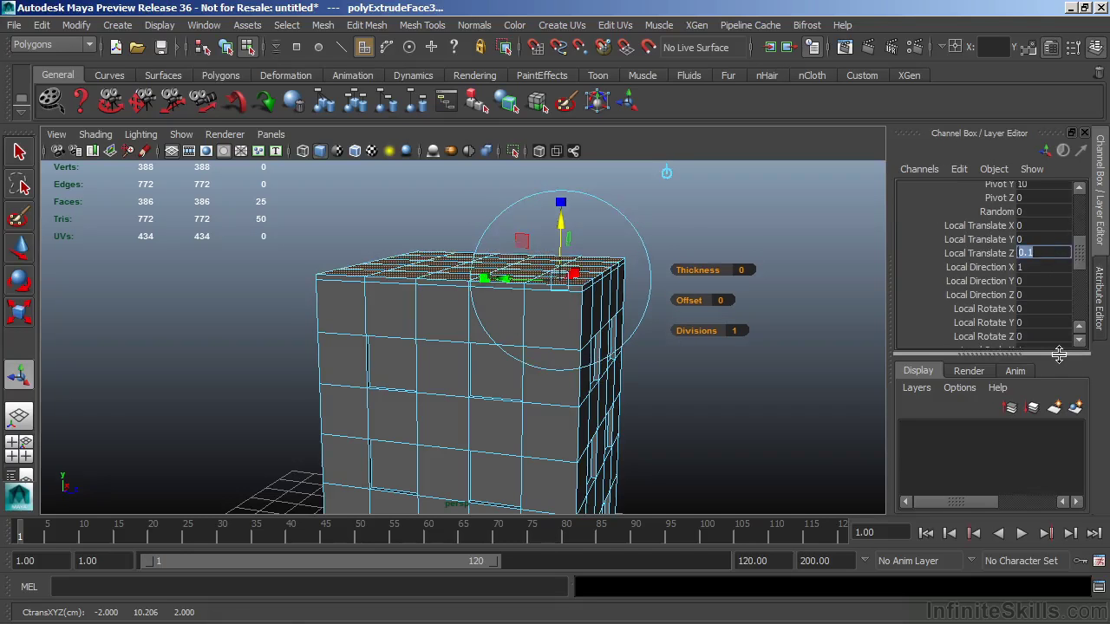
Select the complete loop of thin side faces around the extruded roof slab
left_click_drag(675, 422, 619, 314, "alt")
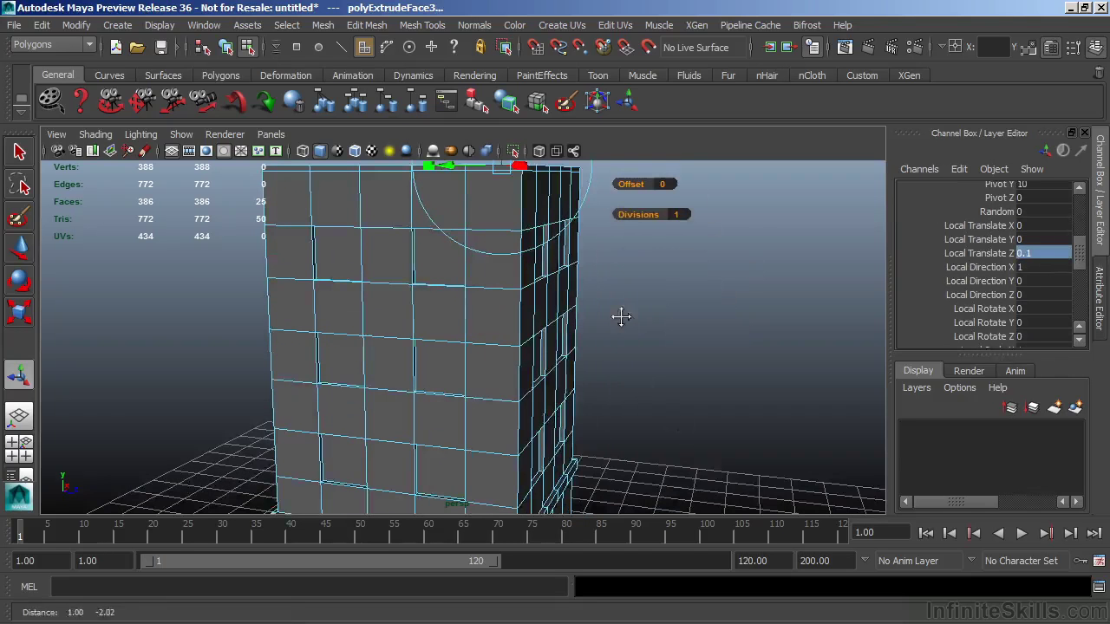
left_click_drag(565, 463, 558, 289, "alt")
left_click(618, 288)
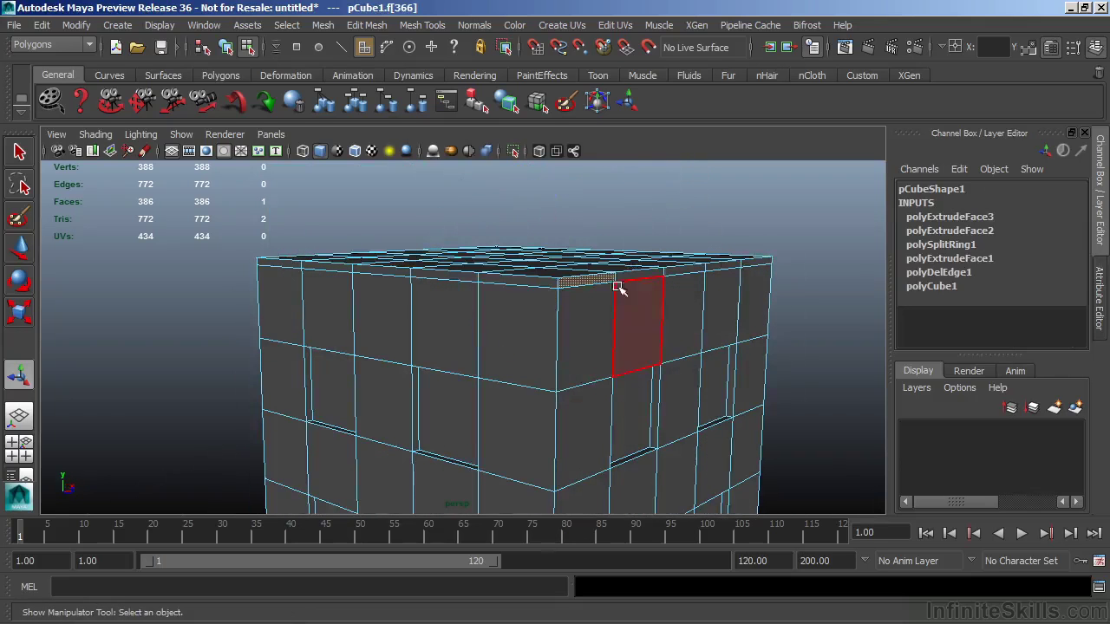
double_click(632, 275)
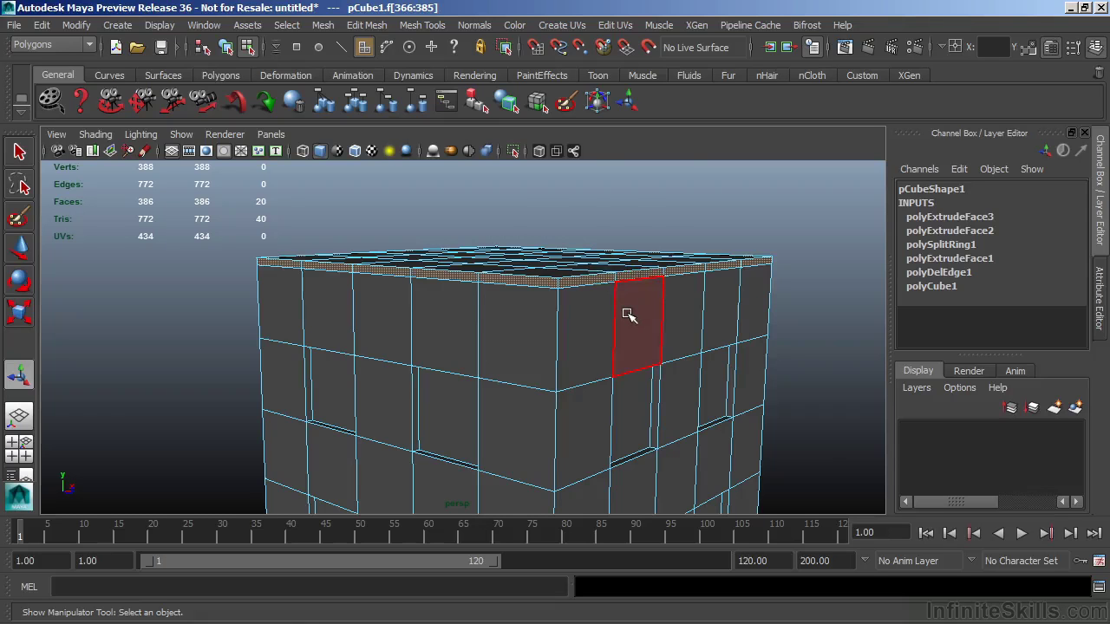
Extrude the thin face loop around the roof outward with a thickness of 0.1
key("ctrl+e")
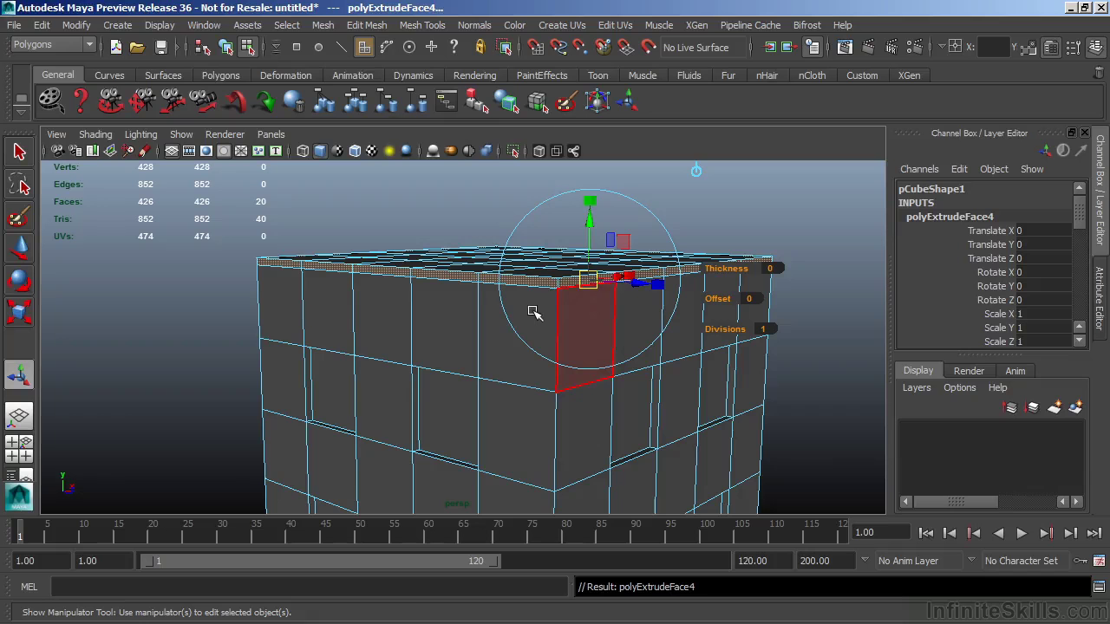
left_click_drag(534, 313, 648, 301, "alt")
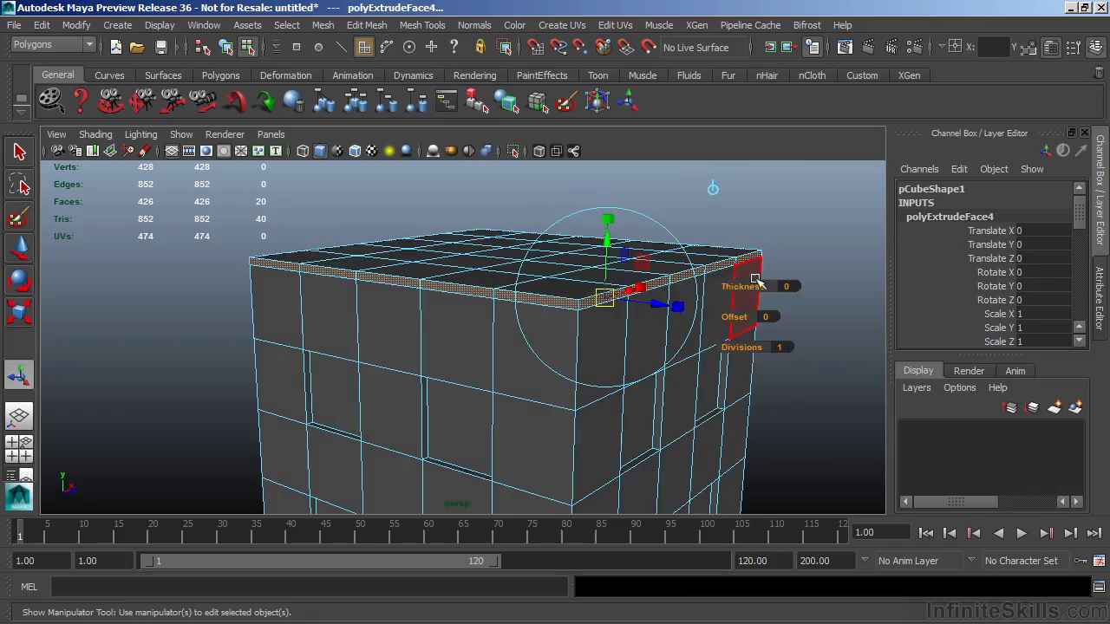
left_click_drag(744, 288, 766, 281)
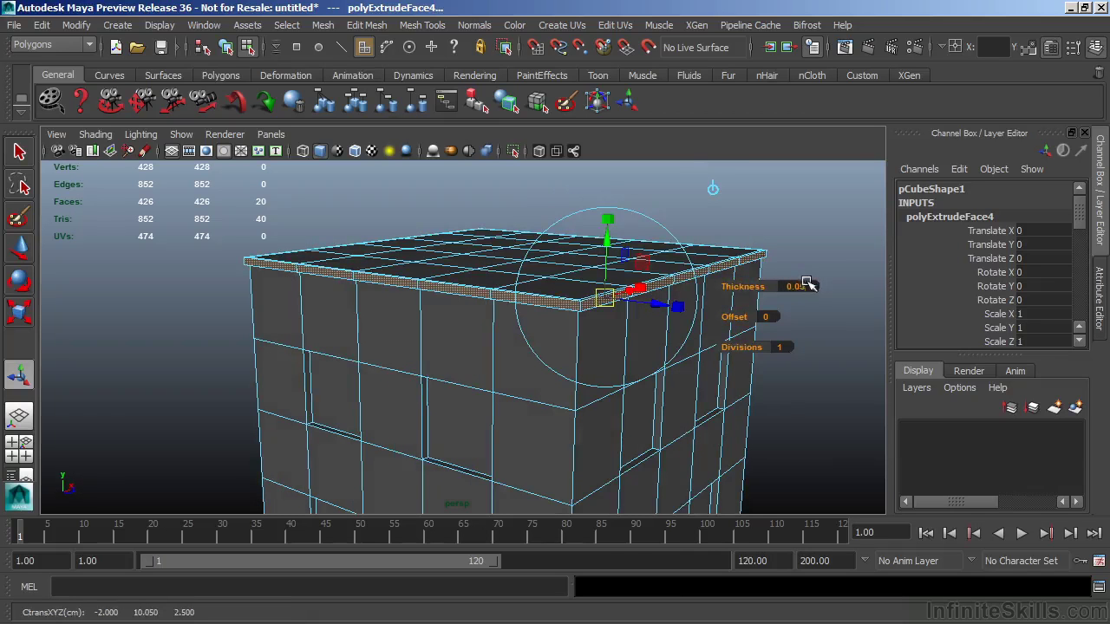
left_click(806, 286)
type(".")
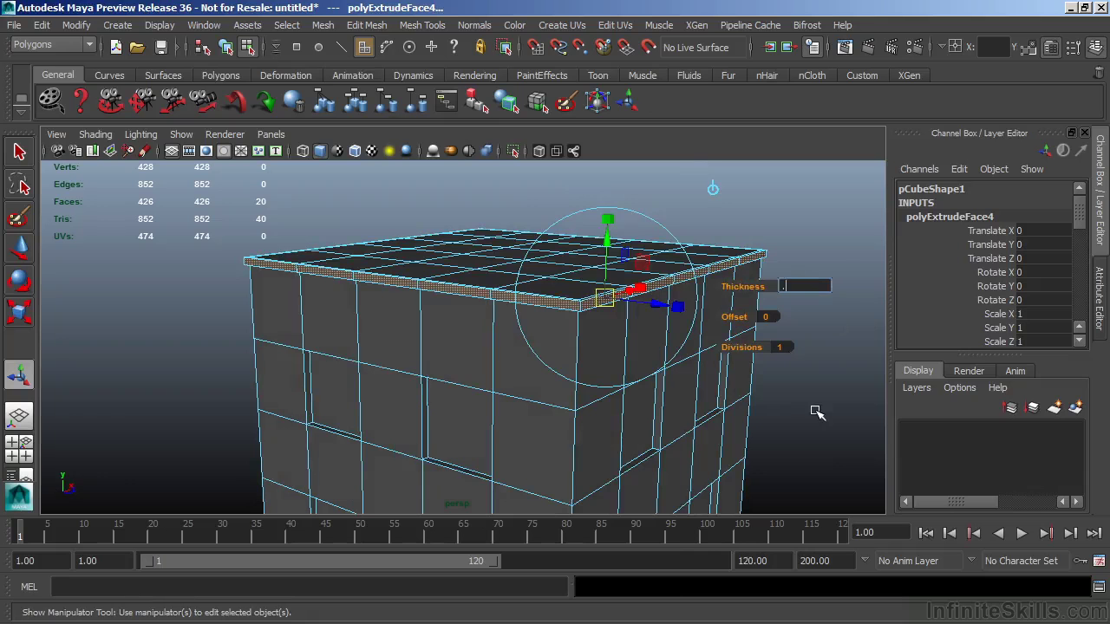
type("1")
key("Return")
left_click_drag(770, 421, 711, 384, "alt")
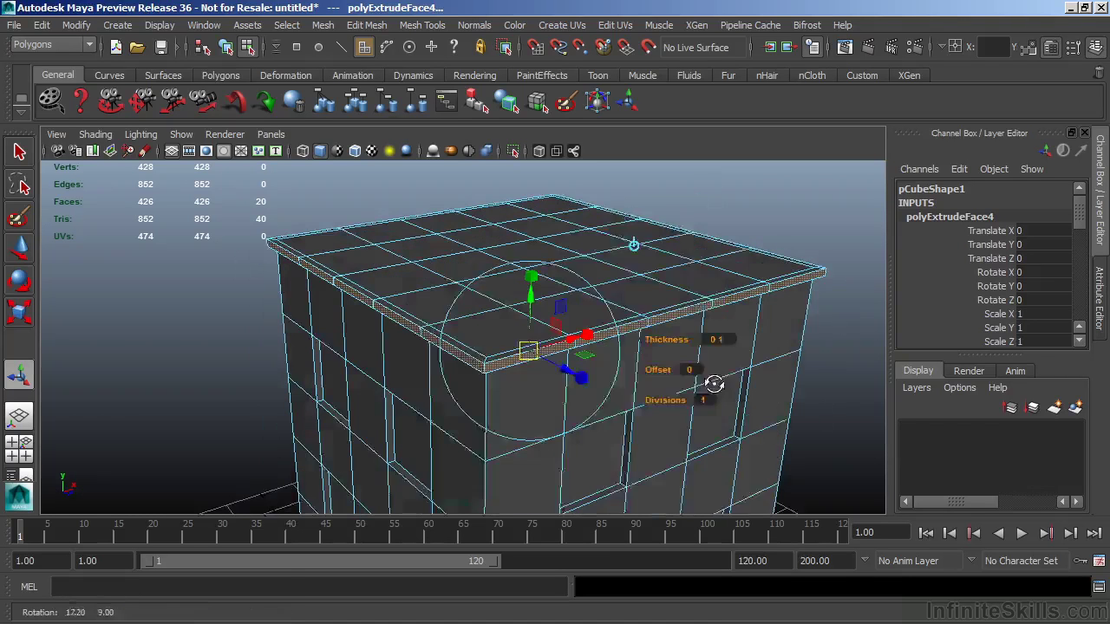
Select all the faces on the flat top of the roof with the Paint Selection Tool
right_click(652, 254)
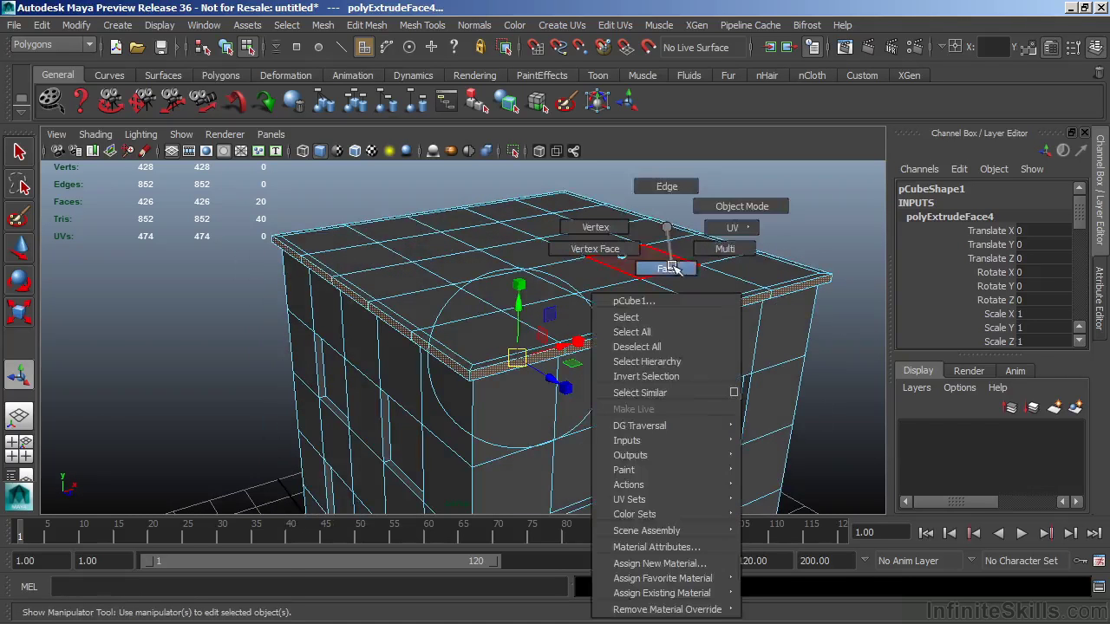
left_click(357, 239)
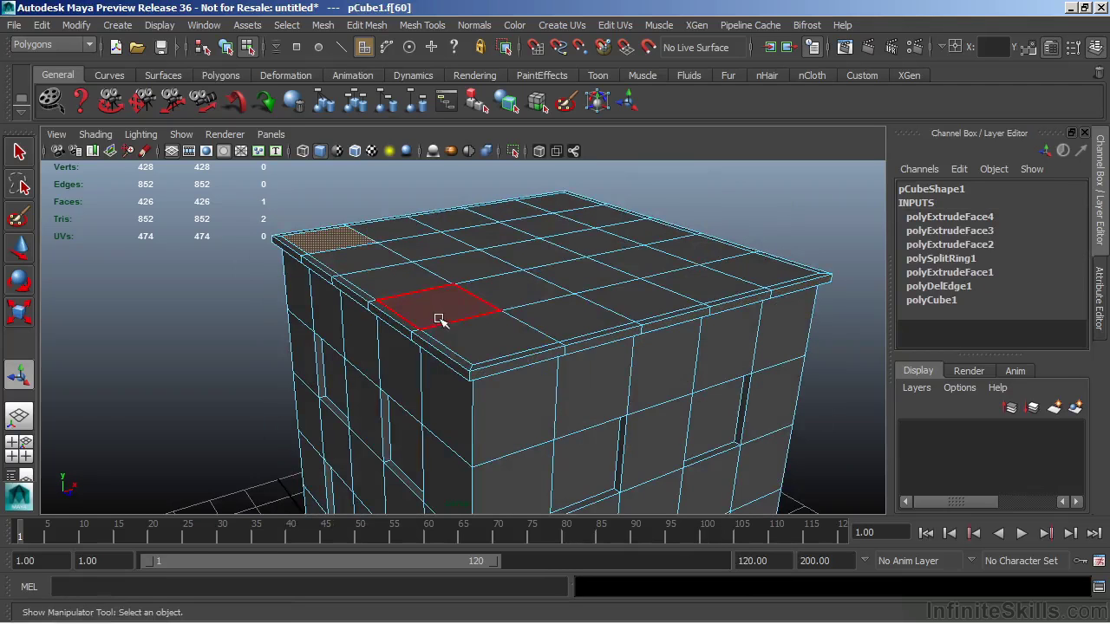
left_click(19, 219)
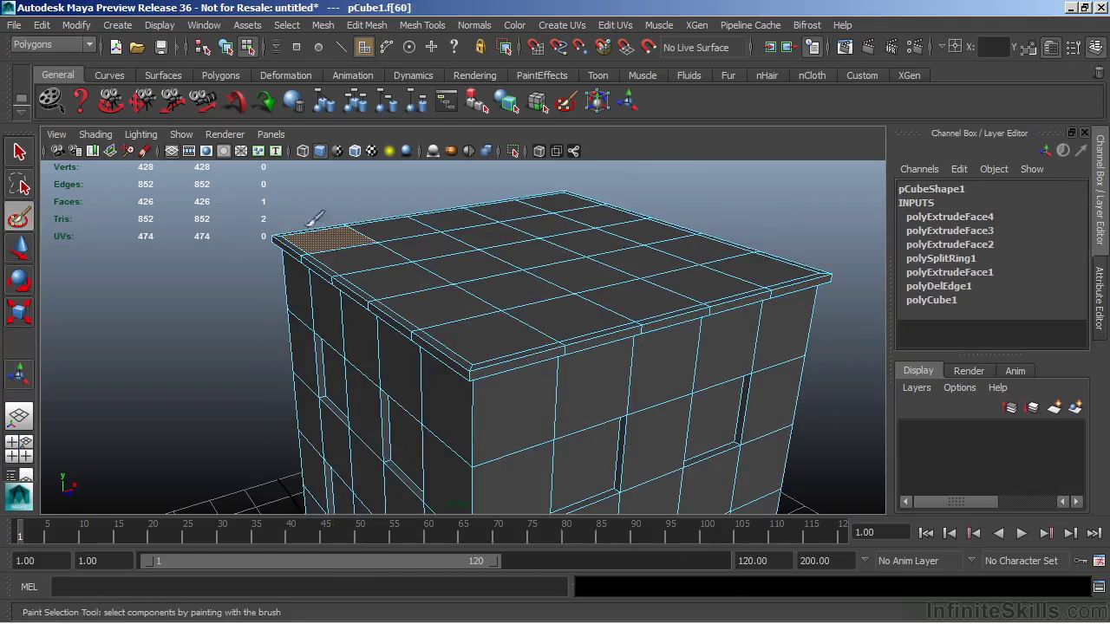
left_click(469, 222)
mouse_move(553, 254)
left_mouse_down()
mouse_move(607, 238)
mouse_move(535, 253)
mouse_move(550, 203)
mouse_move(389, 250)
left_mouse_up()
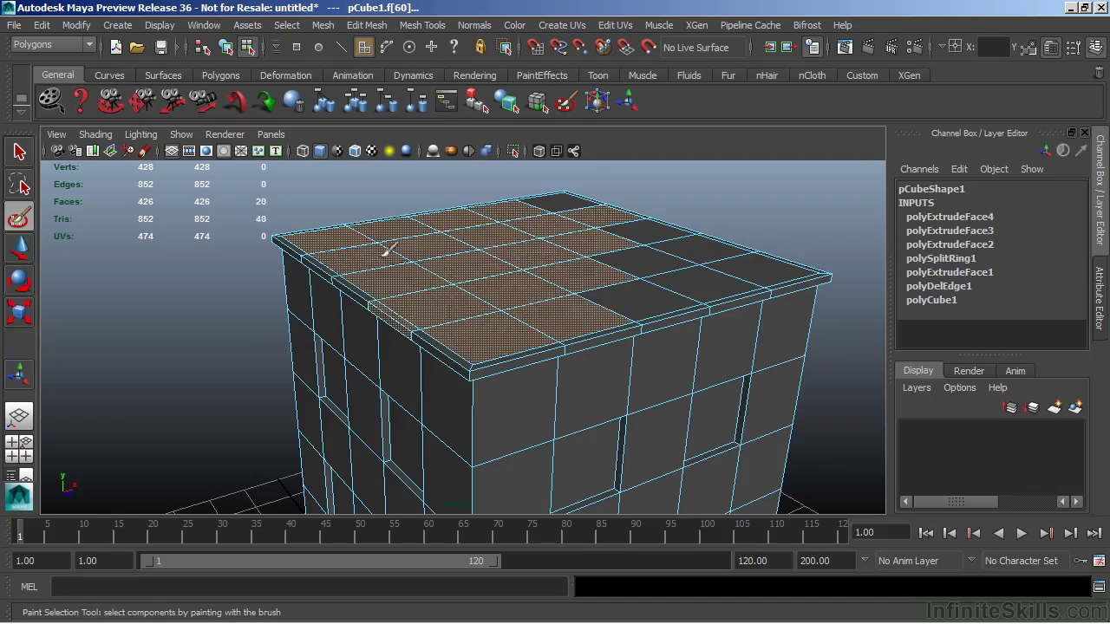
mouse_move(505, 295)
left_mouse_down()
mouse_move(573, 300)
mouse_move(659, 279)
mouse_move(555, 255)
left_mouse_up()
key("q")
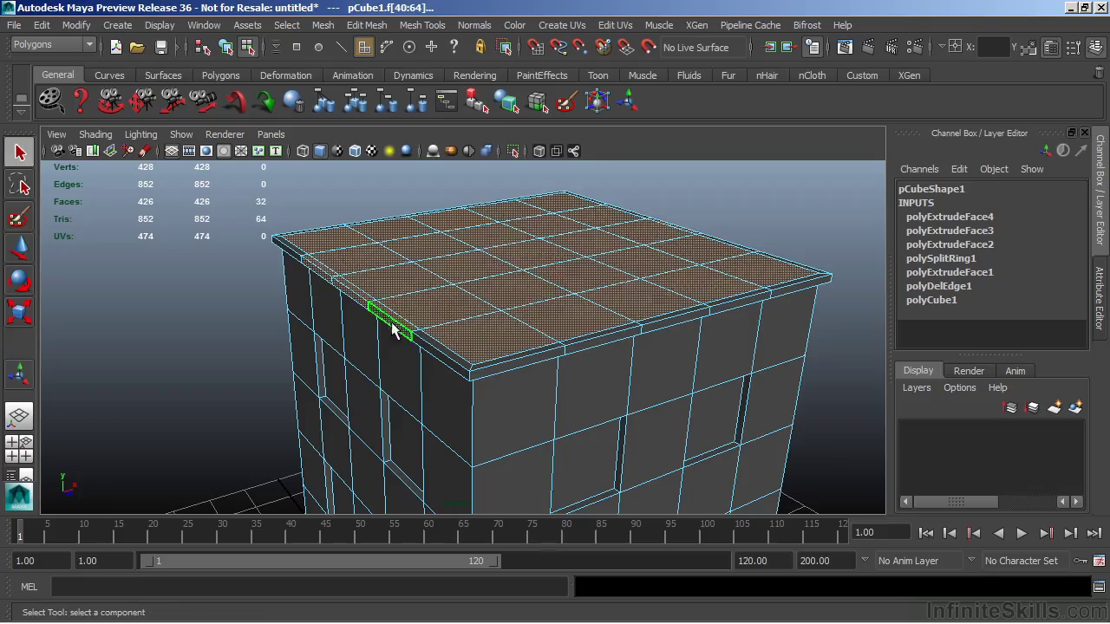
Deselect the stray rim faces along the roof edges, keeping only the flat roof faces selected
mouse_move(386, 327)
left_mouse_down("ctrl")
mouse_move(322, 263)
mouse_move(686, 352)
mouse_move(801, 345)
mouse_move(763, 347)
left_mouse_up("ctrl")
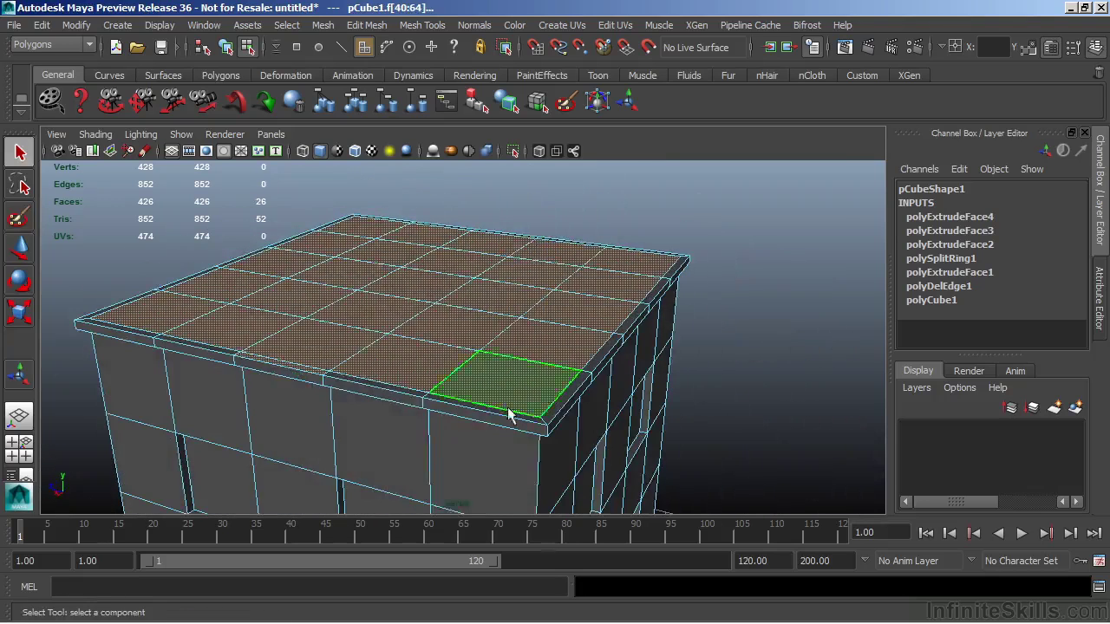
left_click(471, 377, "ctrl")
middle_click_drag(278, 349, 443, 348, "alt")
left_click_drag(443, 348, 563, 402, "alt")
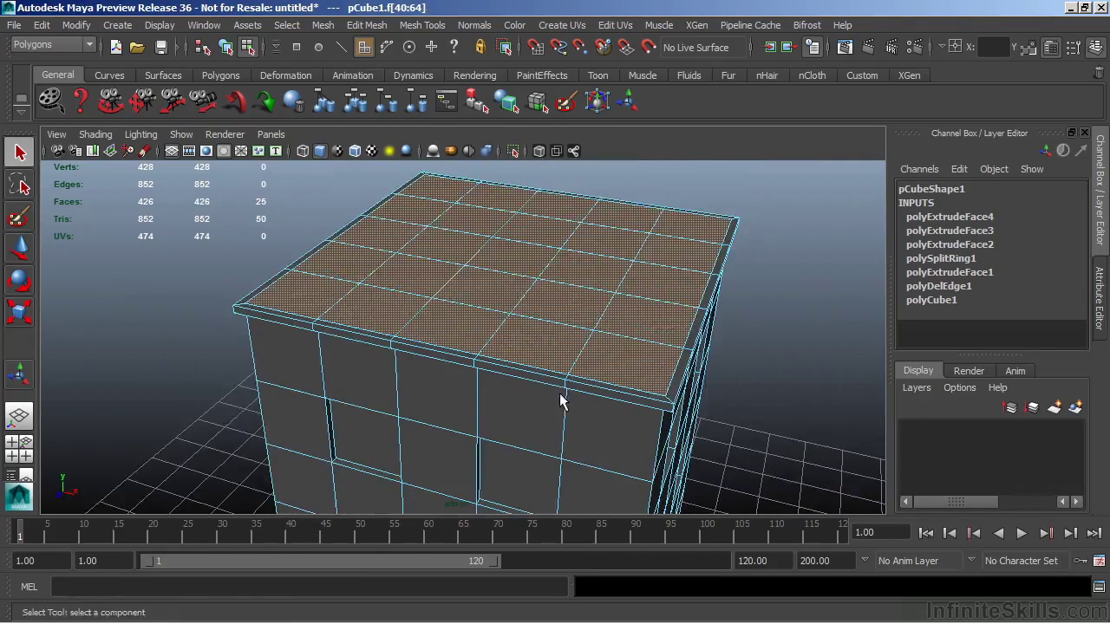
Scale the roof faces uniformly inward to leave a wider border around the roof edge
key("r")
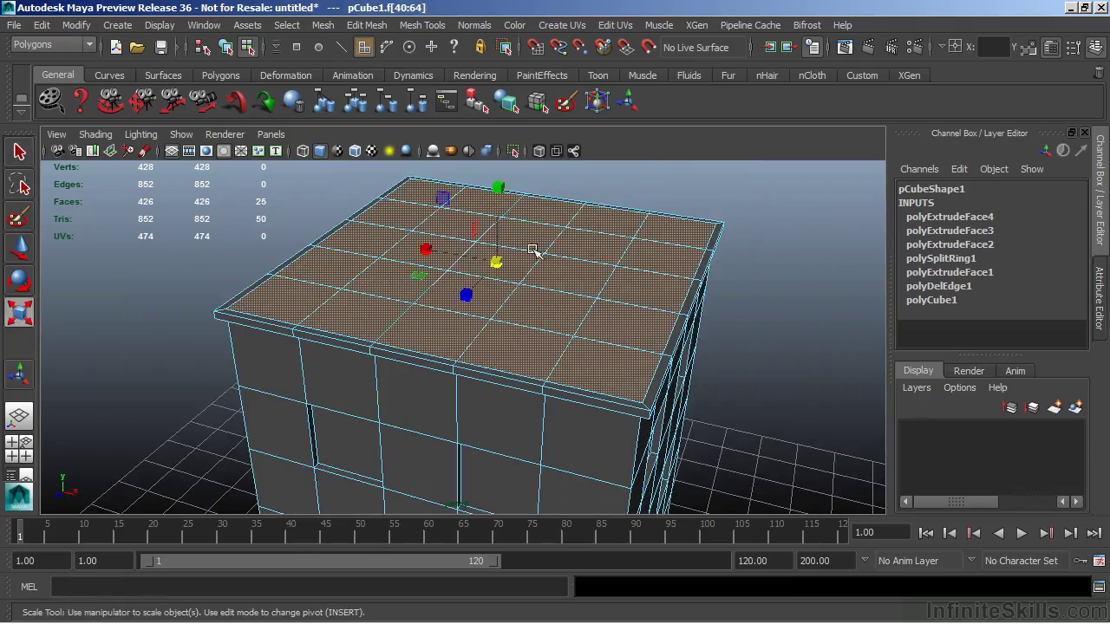
left_click_drag(499, 262, 434, 213)
left_click_drag(486, 347, 378, 124, "alt")
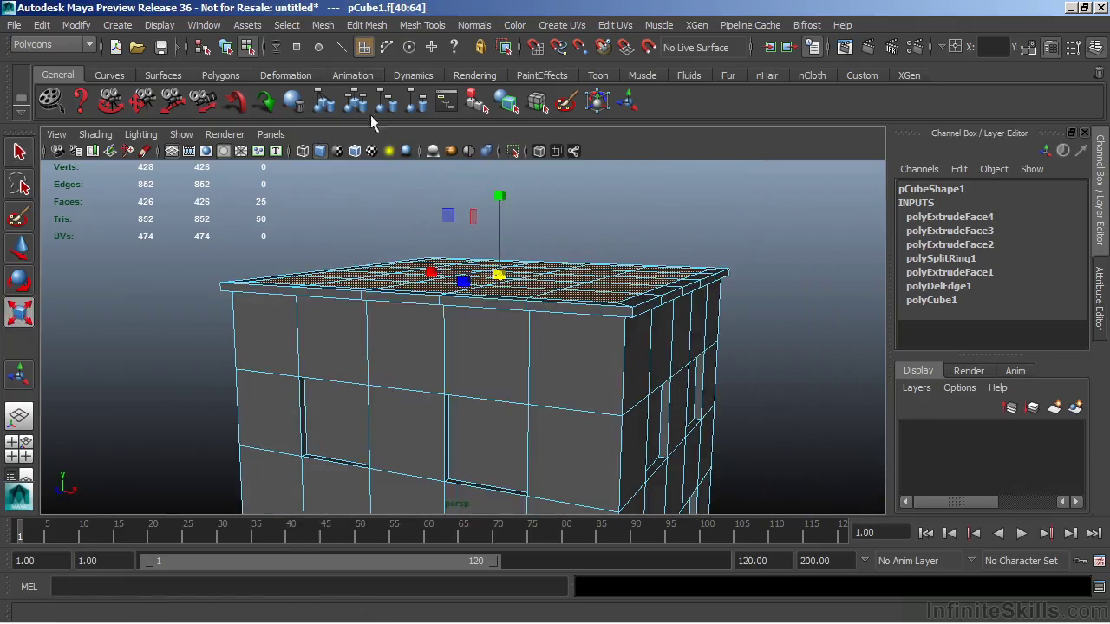
Extrude the roof faces downward to form a sunken roof with a raised parapet, and clear the selection
left_click(366, 26)
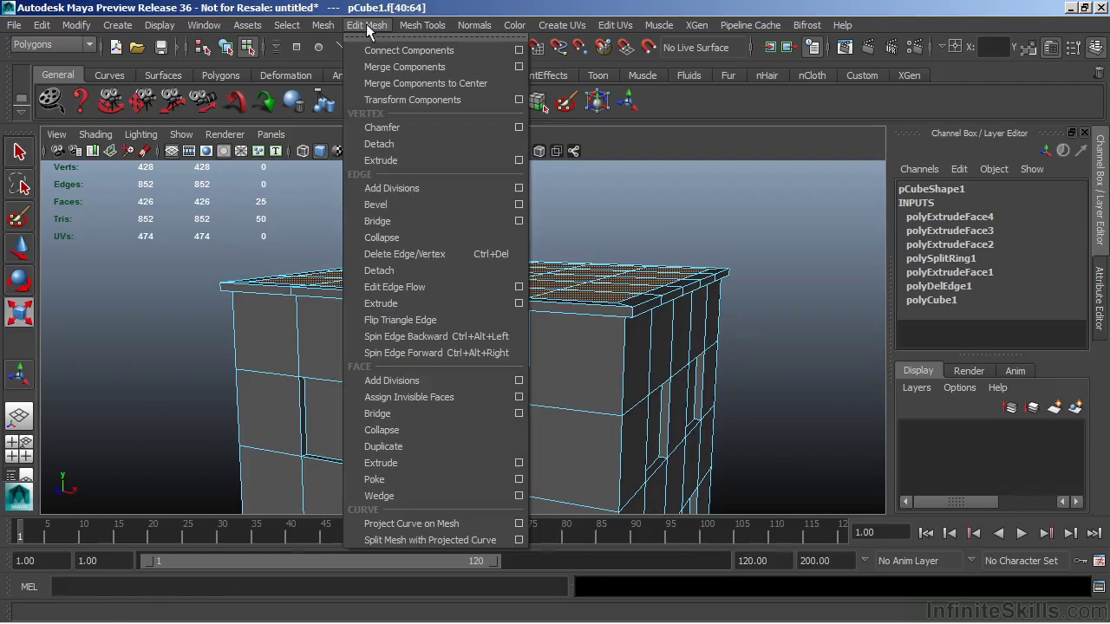
left_click(383, 463)
left_click_drag(473, 329, 509, 365, "alt")
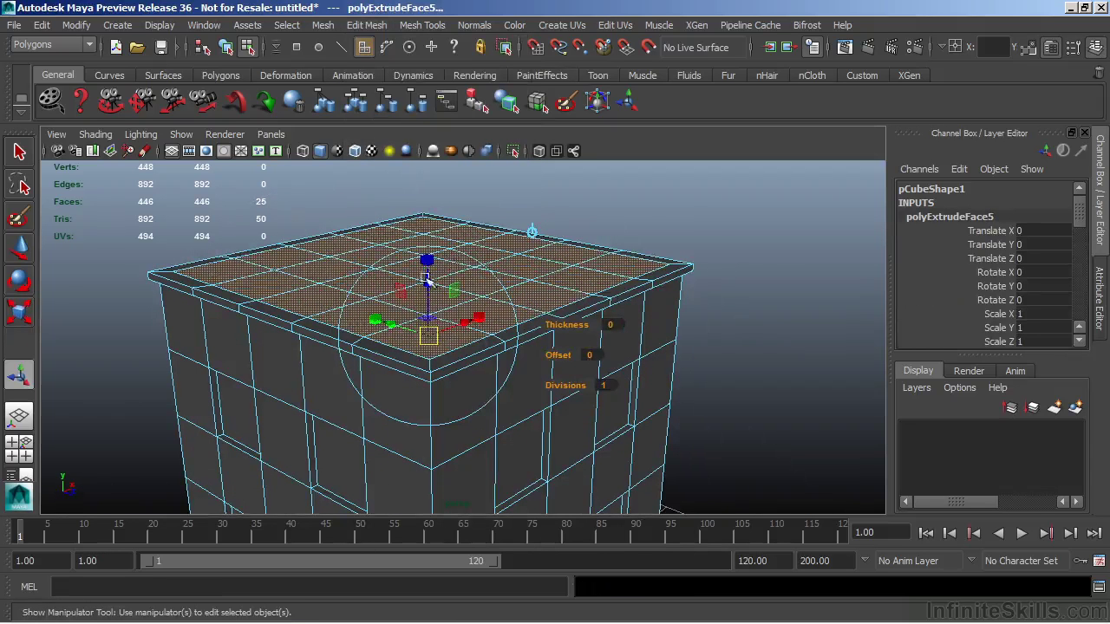
left_click_drag(427, 279, 429, 295)
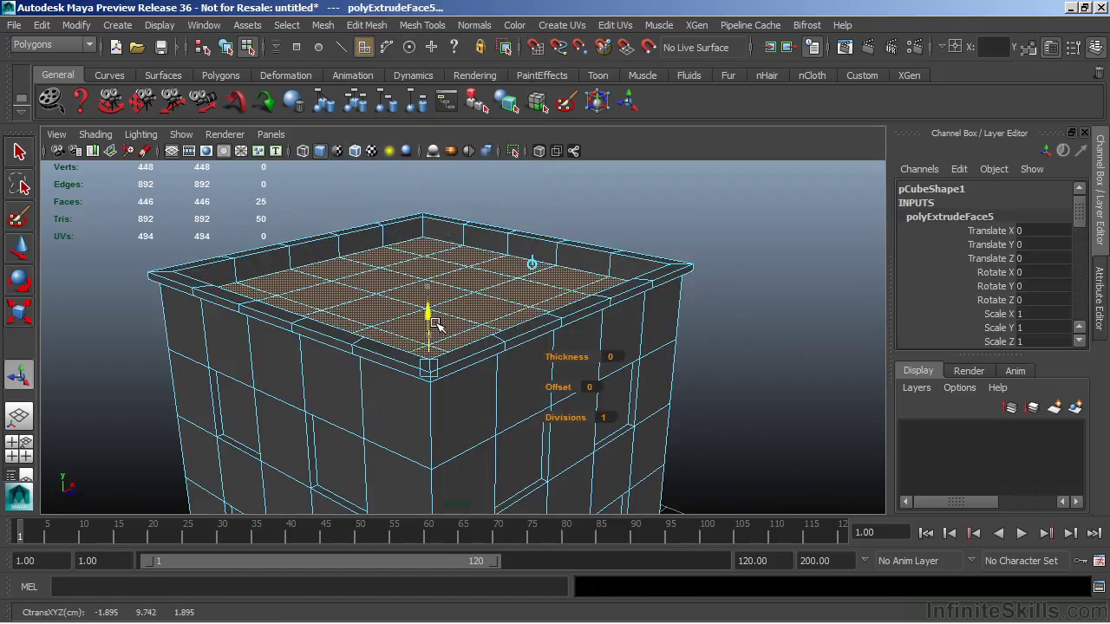
left_click_drag(433, 322, 433, 325)
left_click_drag(712, 304, 521, 379, "alt")
left_click(703, 341)
Select the three middle faces of the ground floor on one side of the building
left_click_drag(531, 421, 441, 379, "alt")
scroll(721, 349, "up", 5)
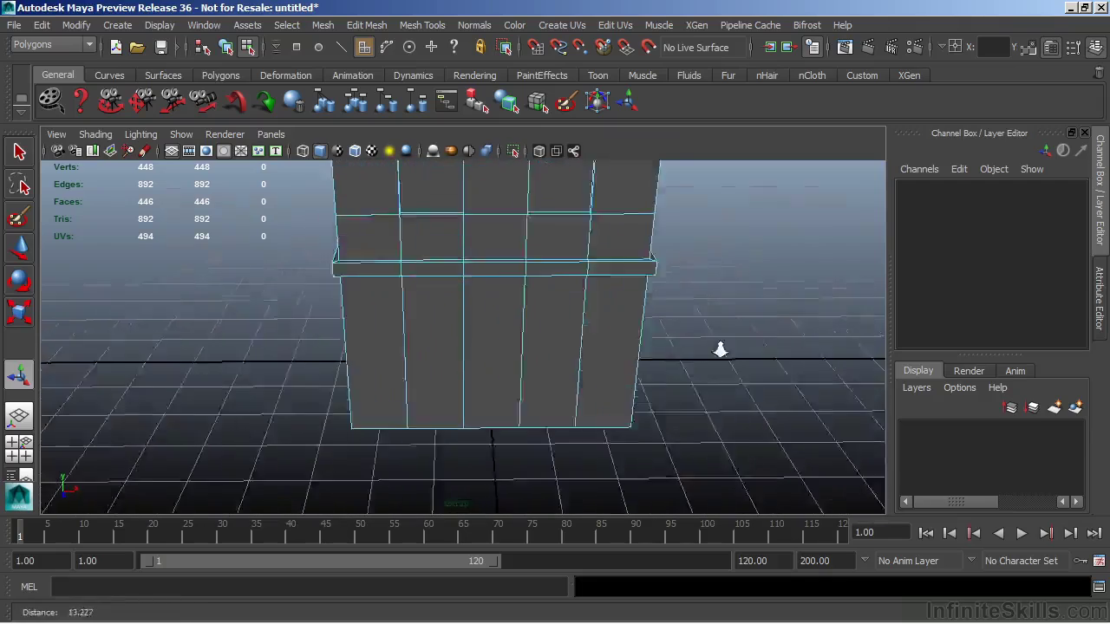
left_click_drag(560, 382, 537, 350, "alt")
left_click_drag(611, 301, 521, 295, "alt")
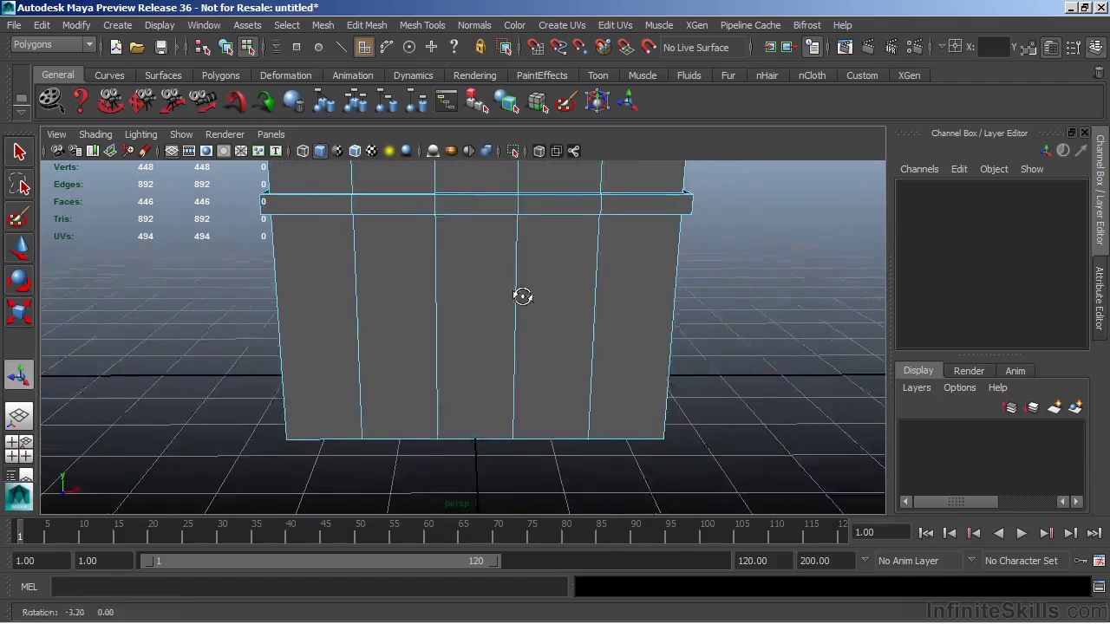
left_click(468, 325)
right_click(469, 326)
left_click(469, 269)
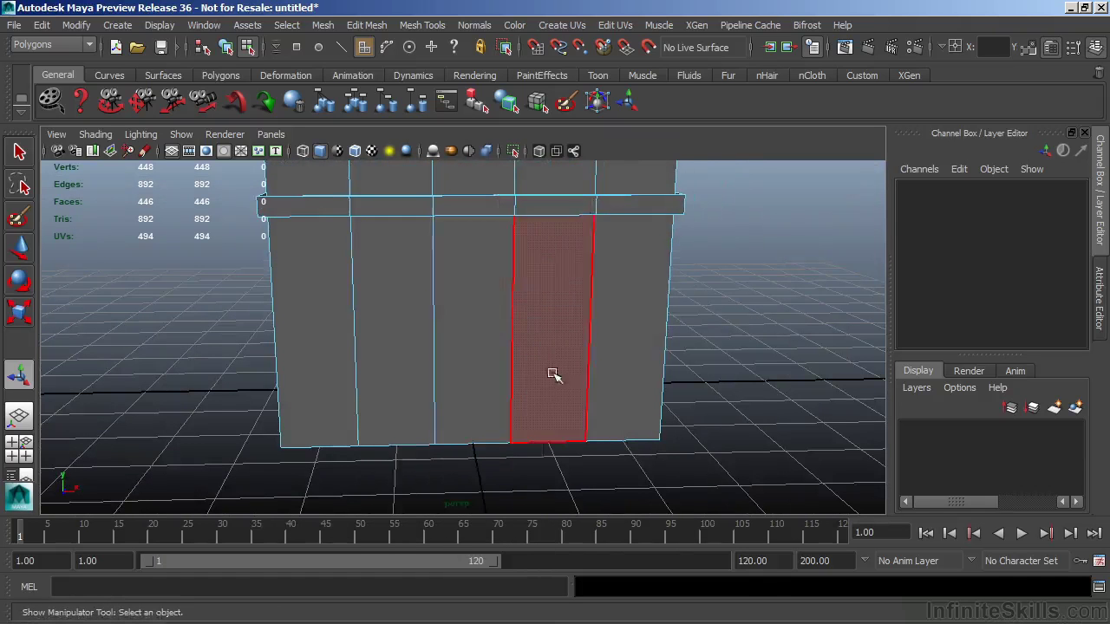
left_click_drag(553, 372, 409, 418, "alt")
left_click(460, 408, "shift")
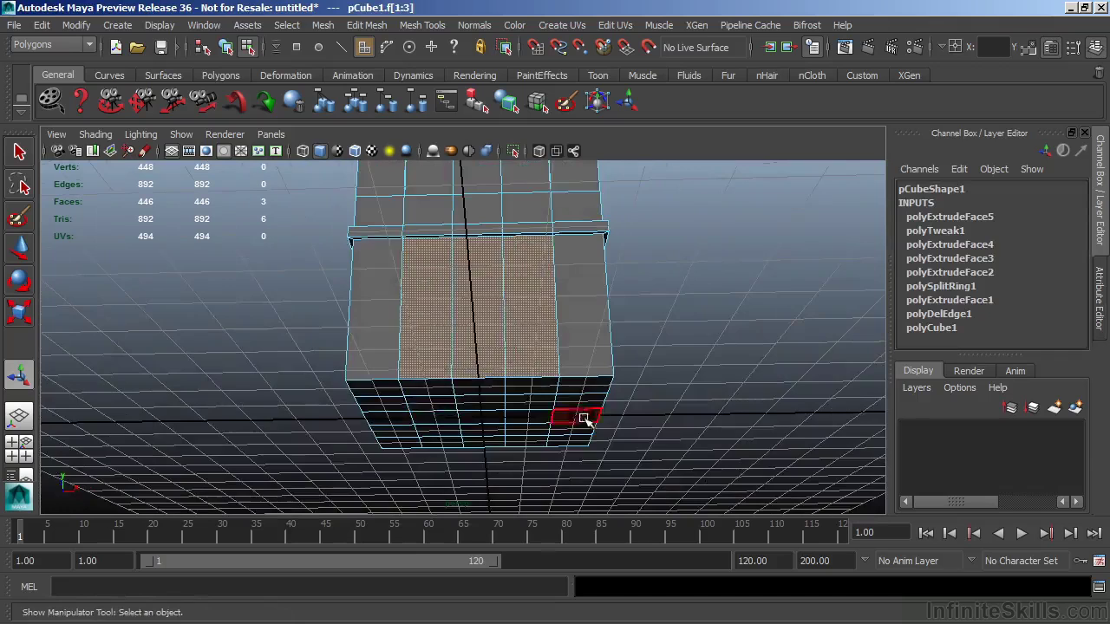
Delete all the faces on the underside of the building, and hide the viewport grid
left_click_drag(584, 419, 532, 424, "alt")
right_click(546, 385)
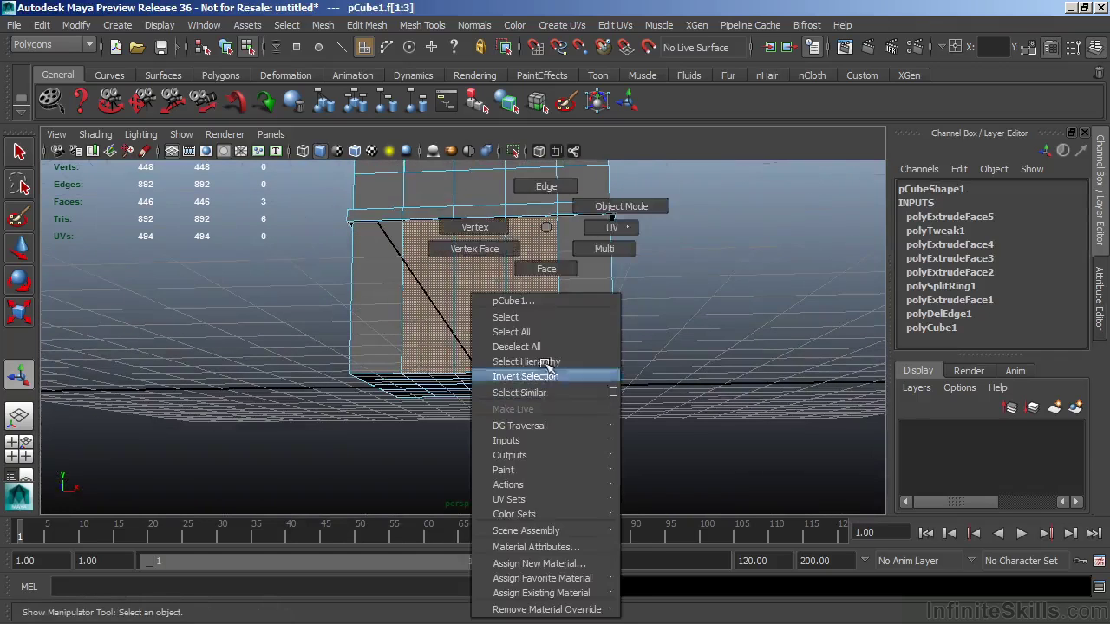
left_click(548, 268)
left_click_drag(261, 263, 509, 435)
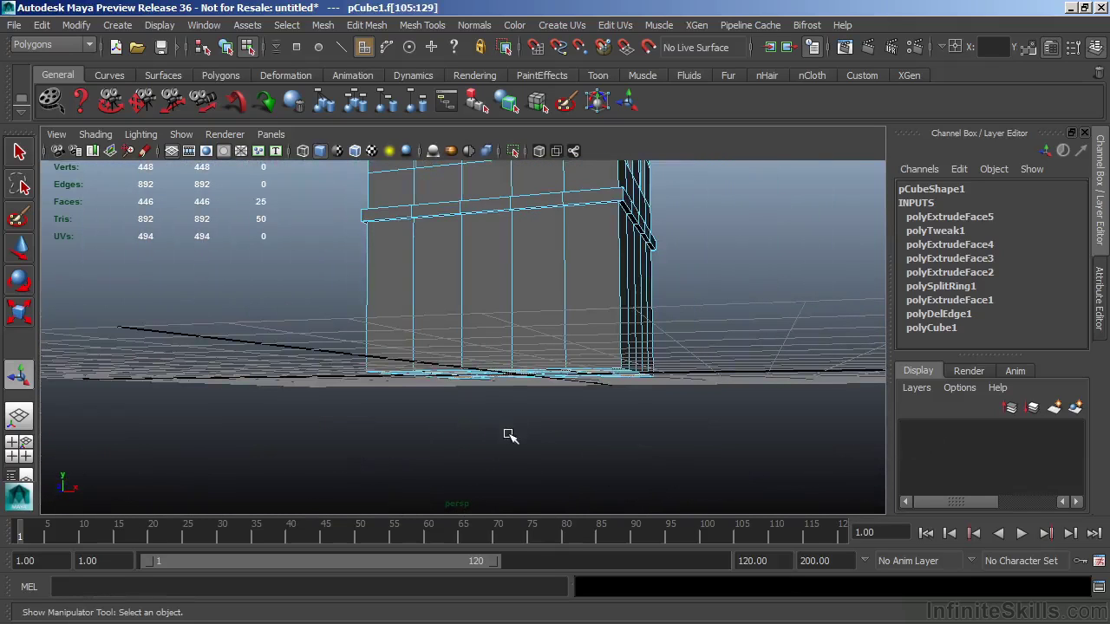
key("Delete")
left_click_drag(416, 348, 434, 407, "alt")
left_click_drag(156, 169, 180, 159, "alt")
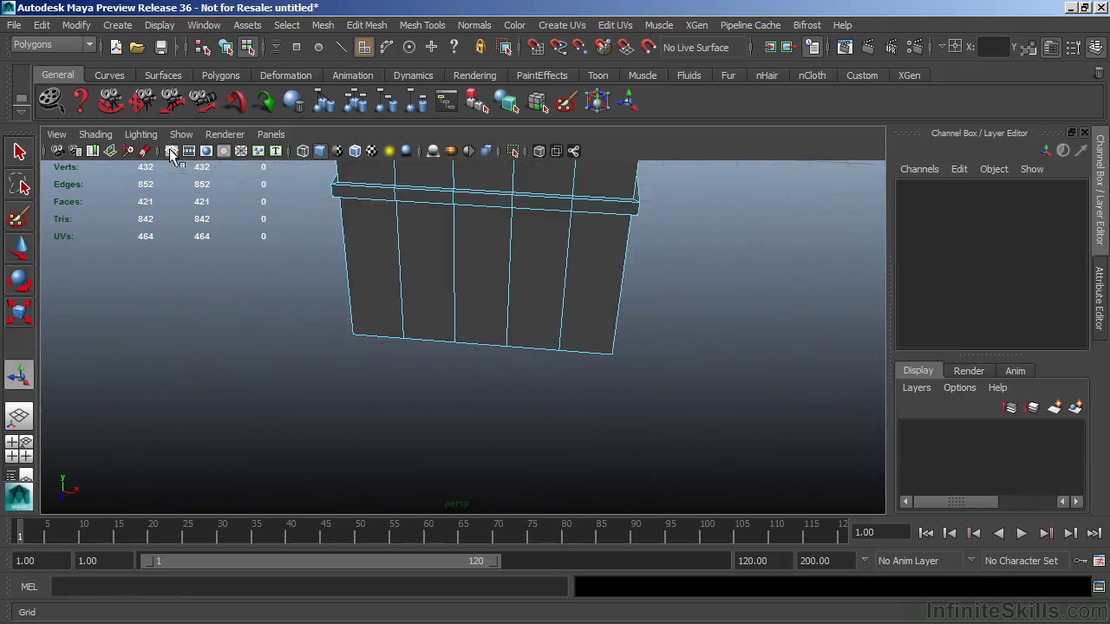
Extrude the three middle ground-floor faces on the front side with an offset of 0.66
left_click_drag(459, 382, 505, 446, "alt")
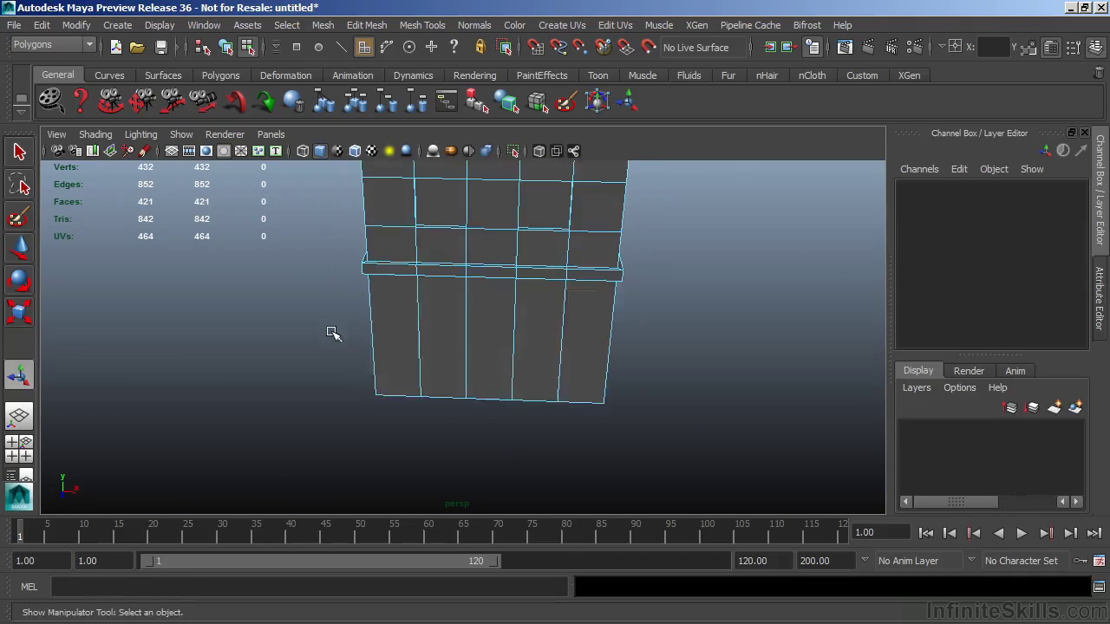
left_click_drag(592, 337, 495, 408, "alt")
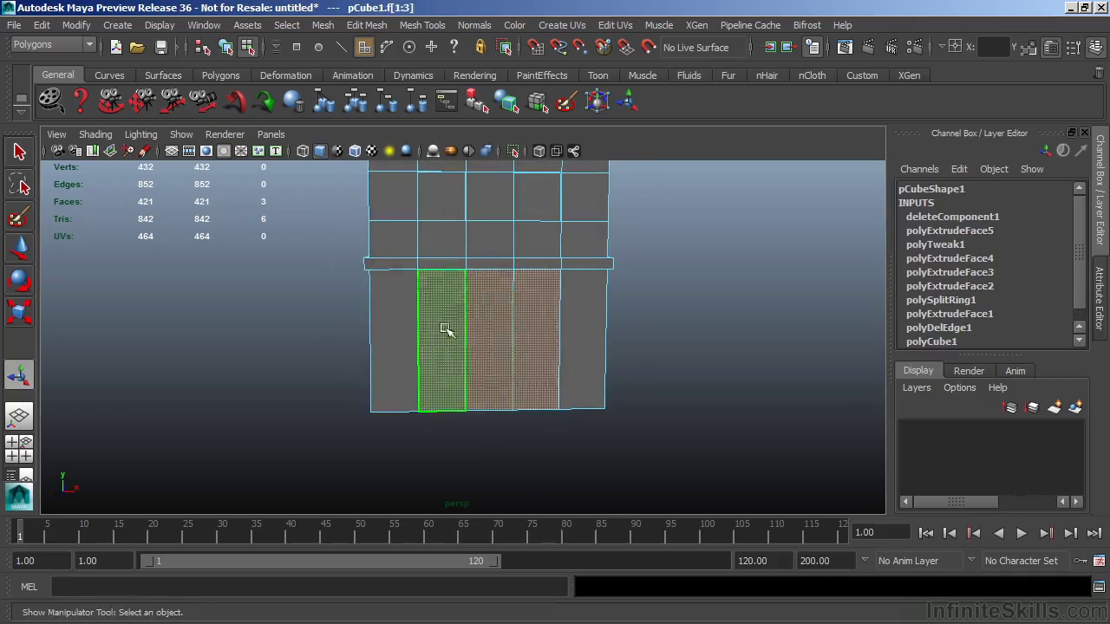
left_click(367, 25)
left_click(390, 463)
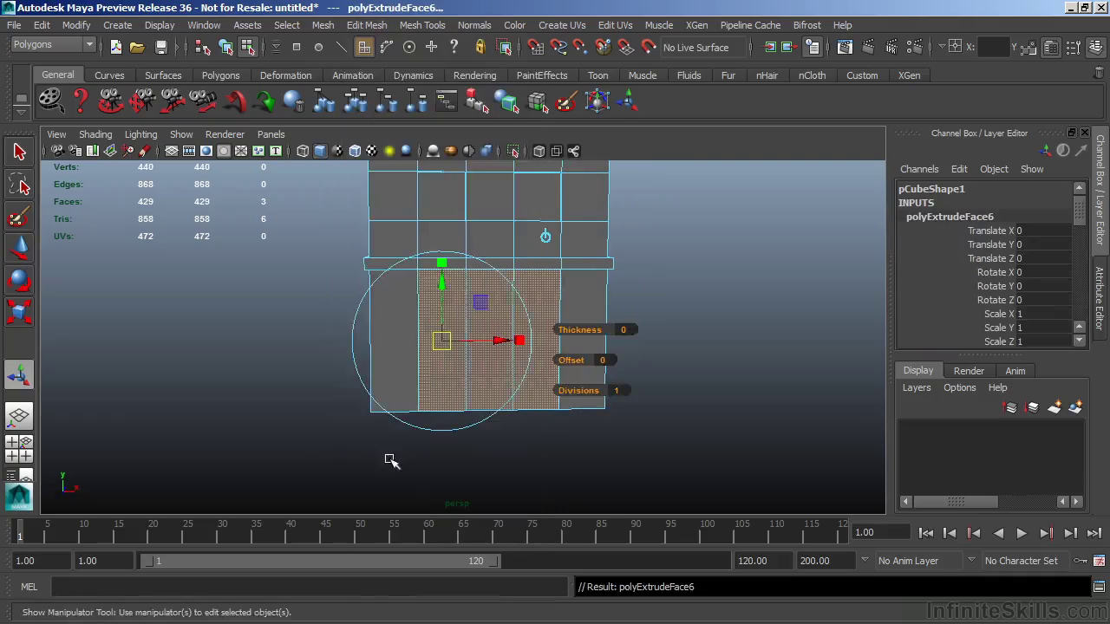
scroll(391, 440, "up", 2)
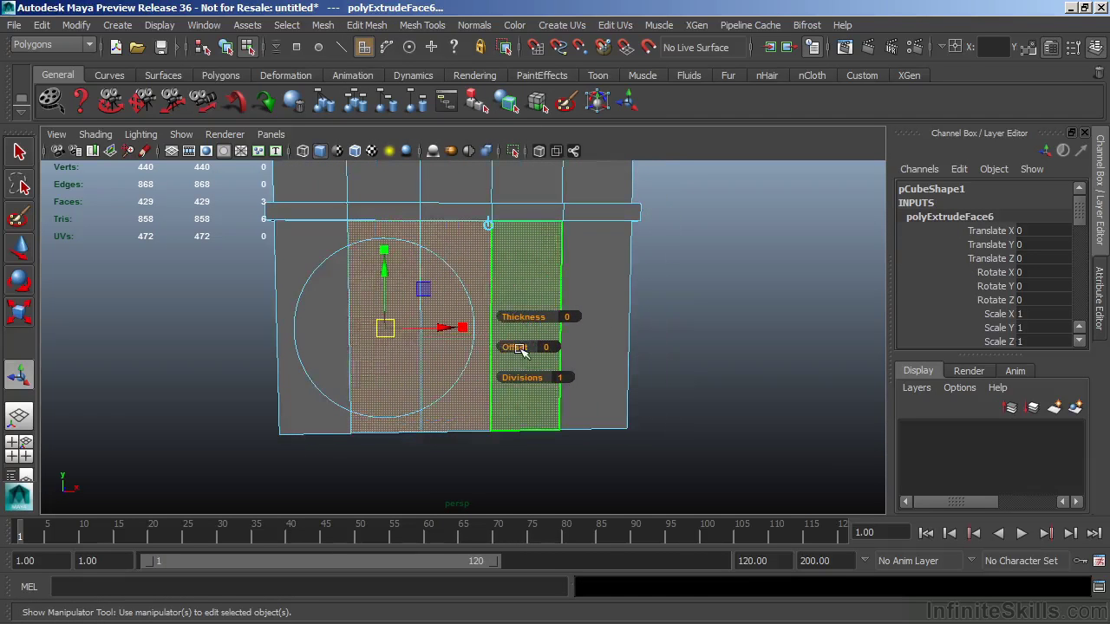
left_click_drag(520, 350, 583, 345)
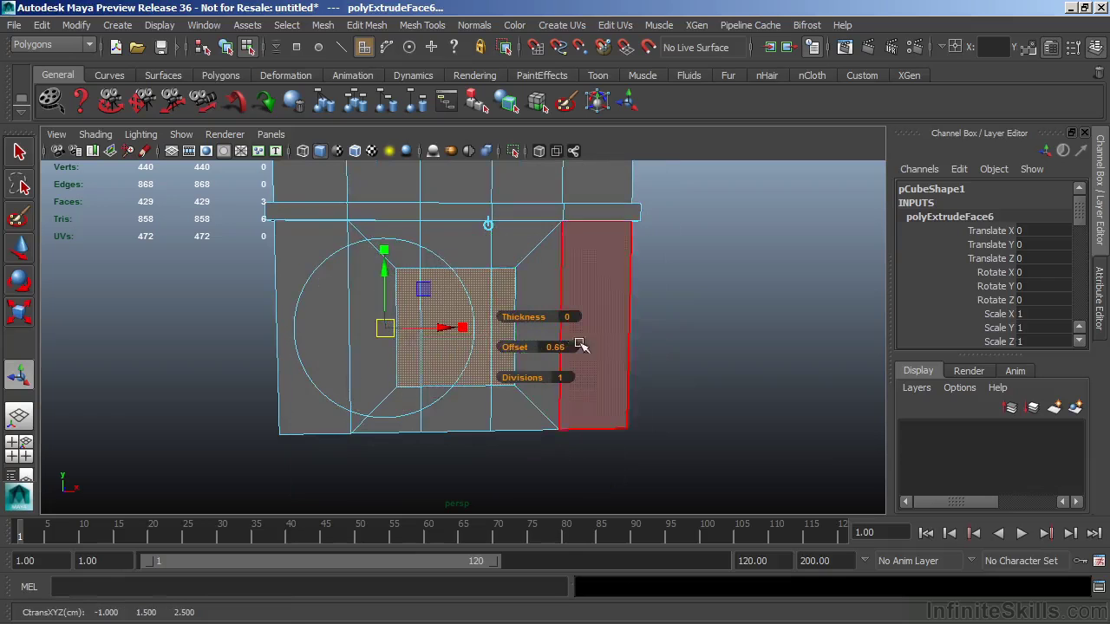
middle_click_drag(569, 431, 606, 423, "alt")
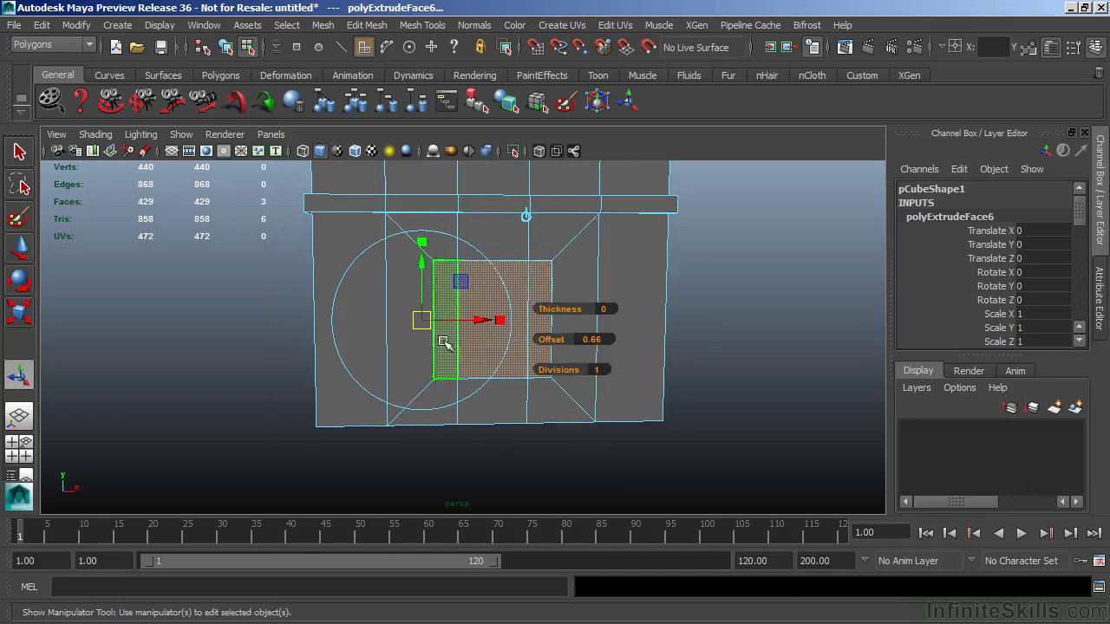
left_click_drag(471, 373, 437, 381, "alt")
mouse_move(418, 263)
left_mouse_down()
mouse_move(434, 312)
mouse_move(416, 297)
mouse_move(413, 253)
left_mouse_up()
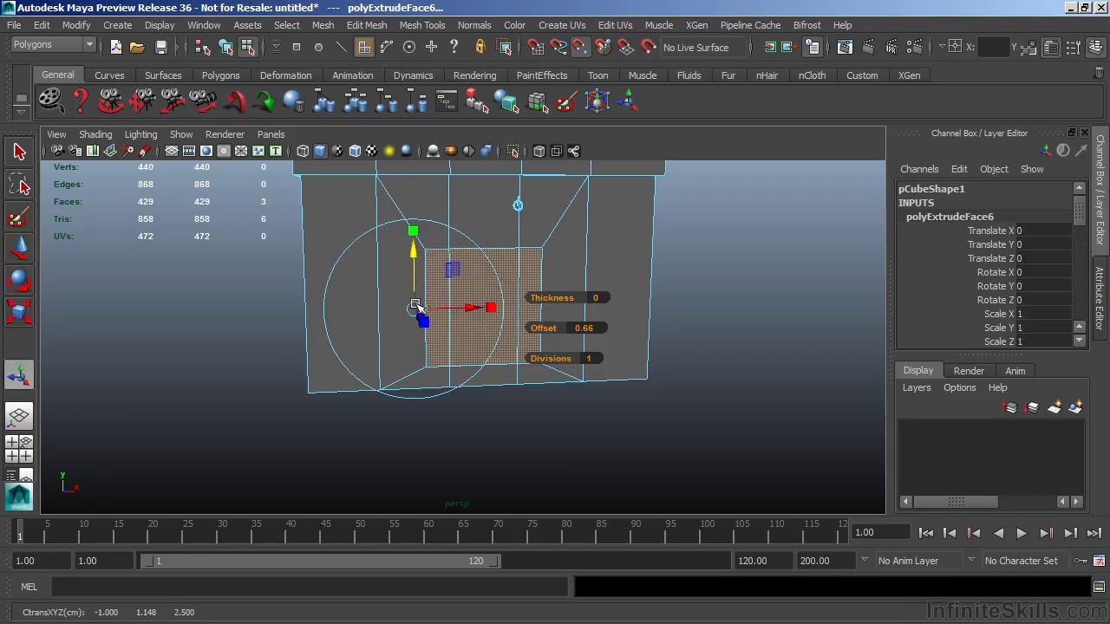
left_click_drag(414, 306, 486, 294, "alt")
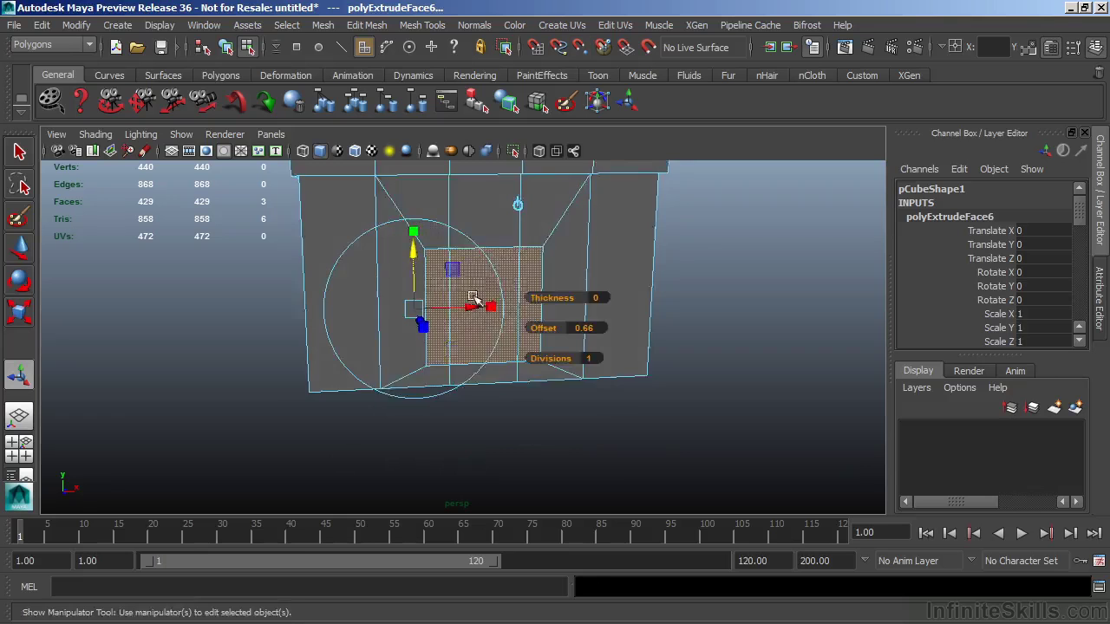
middle_click_drag(485, 295, 507, 289, "alt")
Select only the eight vertices outlining the inset door faces, leaving the building's bottom edge vertices unselected
right_click_drag(508, 230, 451, 233)
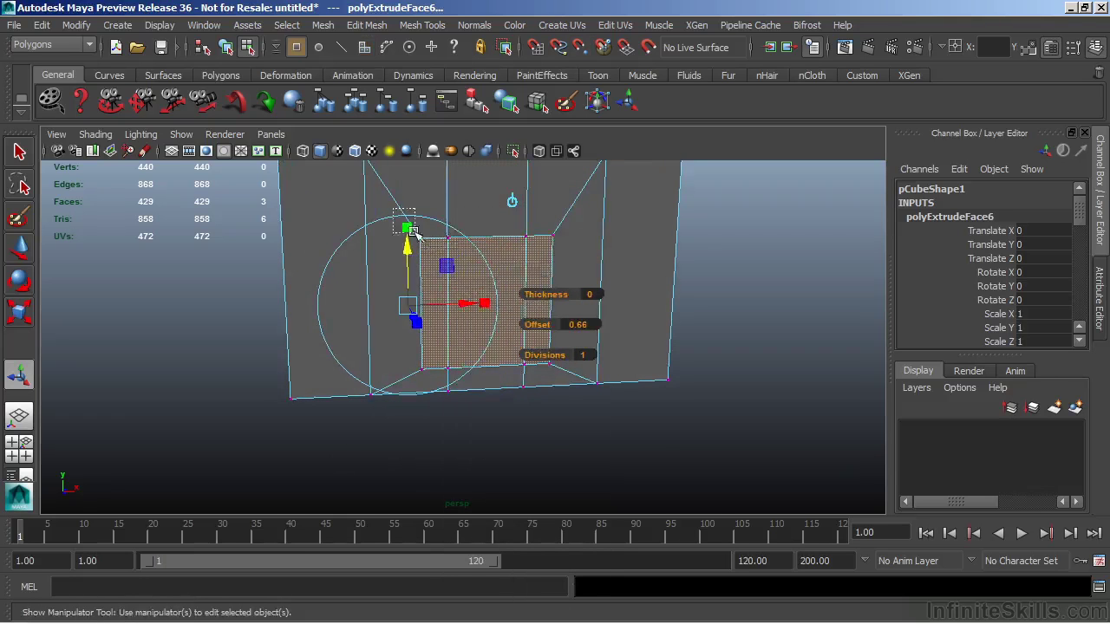
left_click_drag(393, 208, 608, 400)
key("w")
left_click_drag(408, 384, 482, 346, "alt")
left_click_drag(322, 389, 627, 451, "ctrl")
left_click_drag(555, 429, 488, 414, "alt")
Snap the pivot to the inset's lower vertices, and move the selected vertices down so the door reaches the building's base
key("Insert")
key("v")
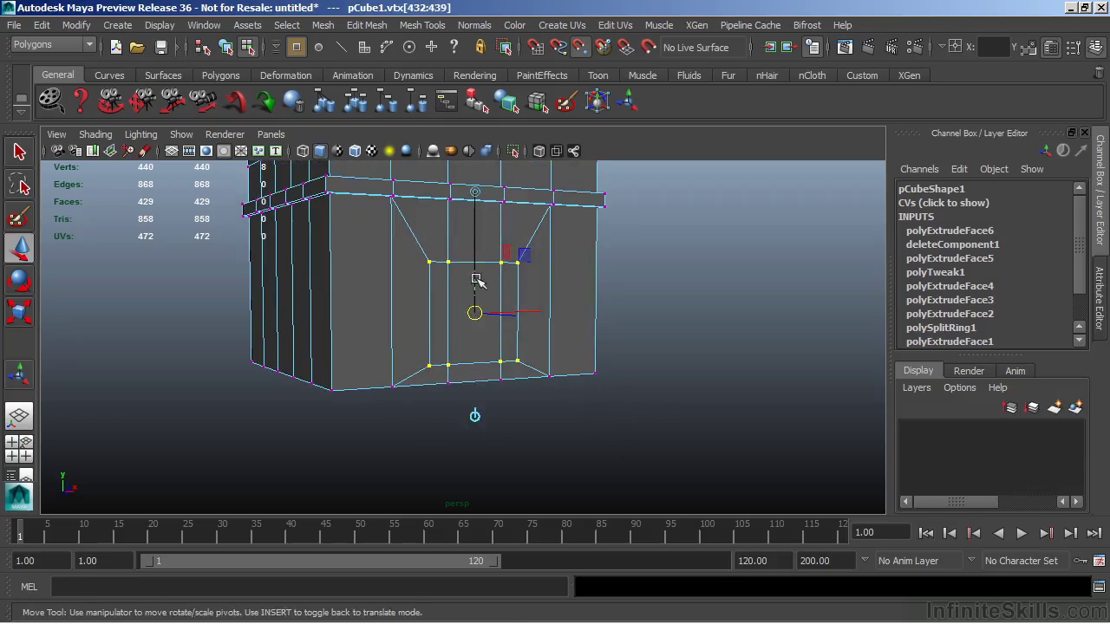
left_click_drag(476, 279, 476, 321)
key("Insert")
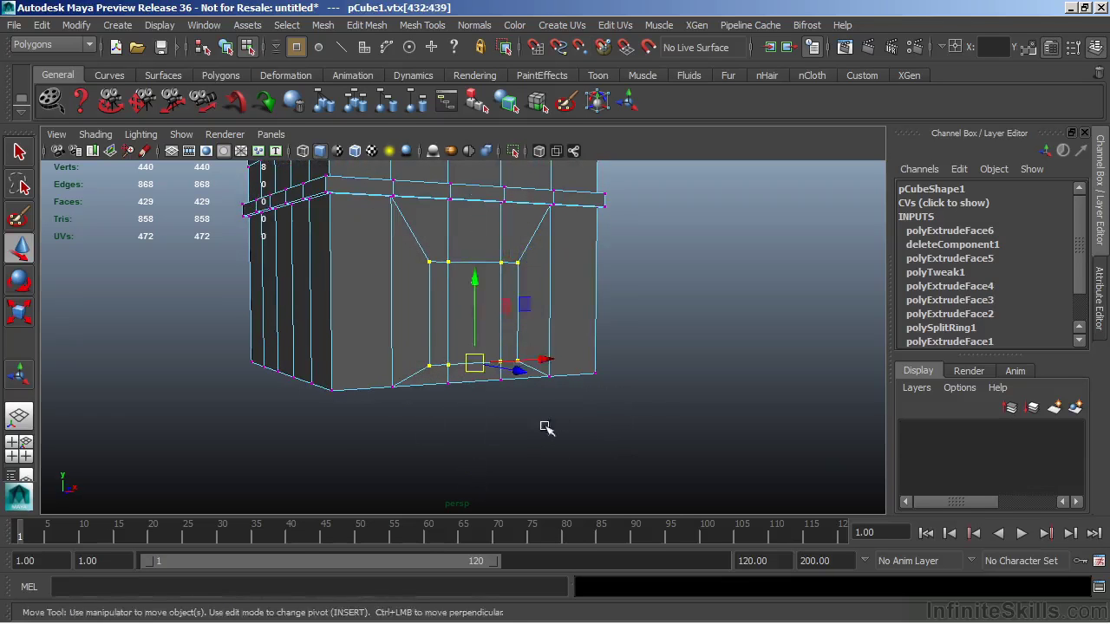
mouse_move(541, 426)
left_mouse_down("alt")
mouse_move(510, 436)
mouse_move(572, 424)
mouse_move(543, 435)
left_mouse_up("alt")
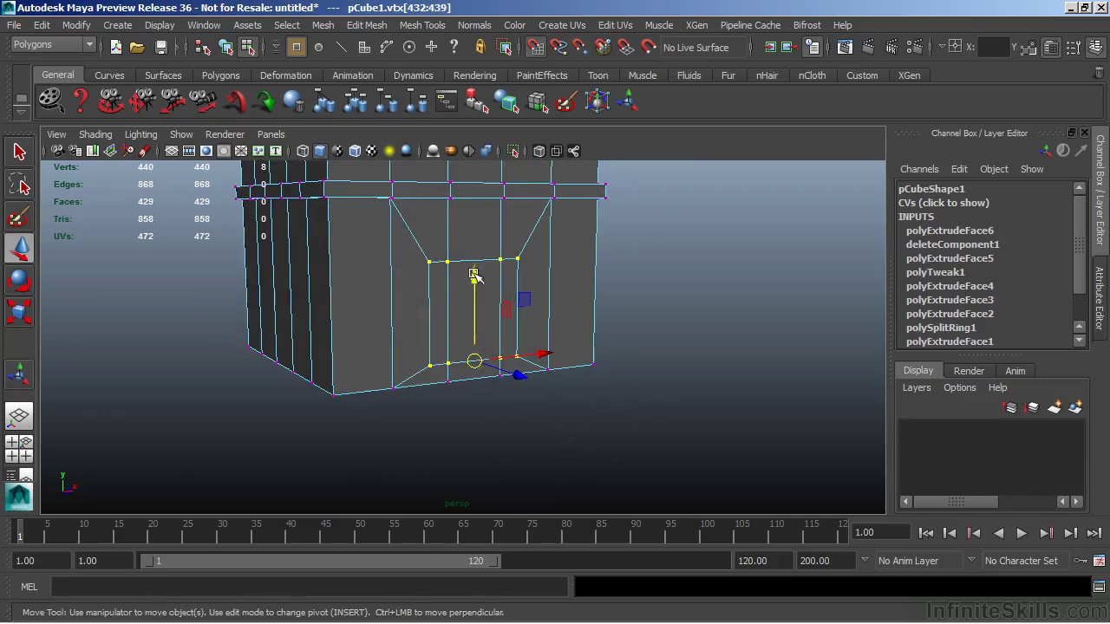
left_click_drag(474, 275, 417, 407, "alt")
left_click_drag(523, 433, 555, 362, "alt")
Select the three door faces and extrude them inward to form a recessed doorway
right_click_drag(533, 224, 540, 261)
left_click(540, 260)
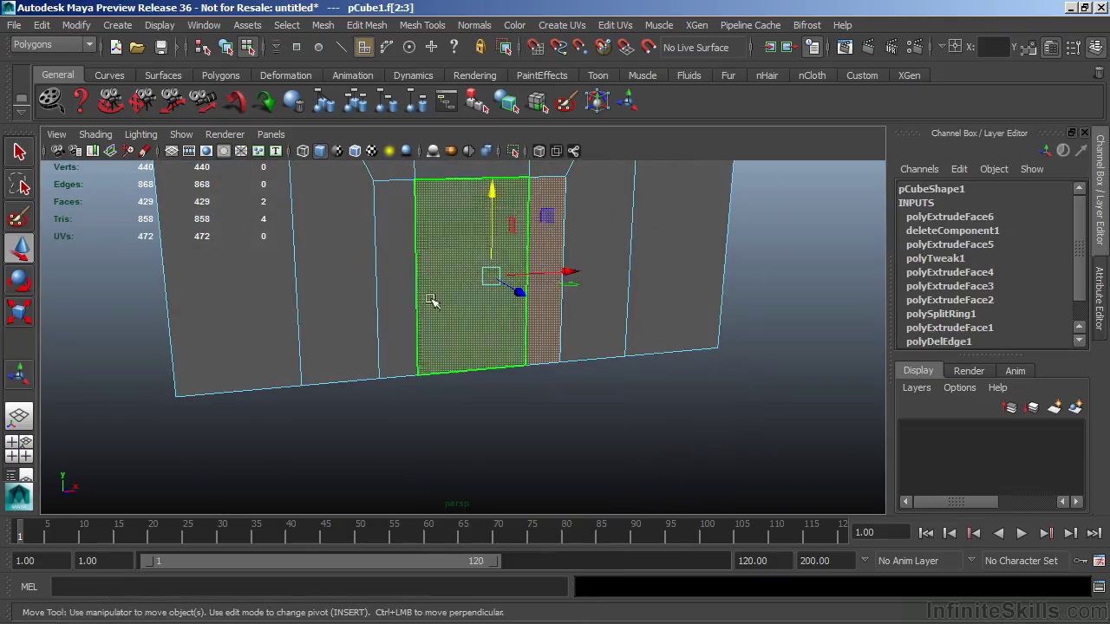
left_click(486, 286, "shift")
left_click(381, 208, "shift")
left_click(379, 26)
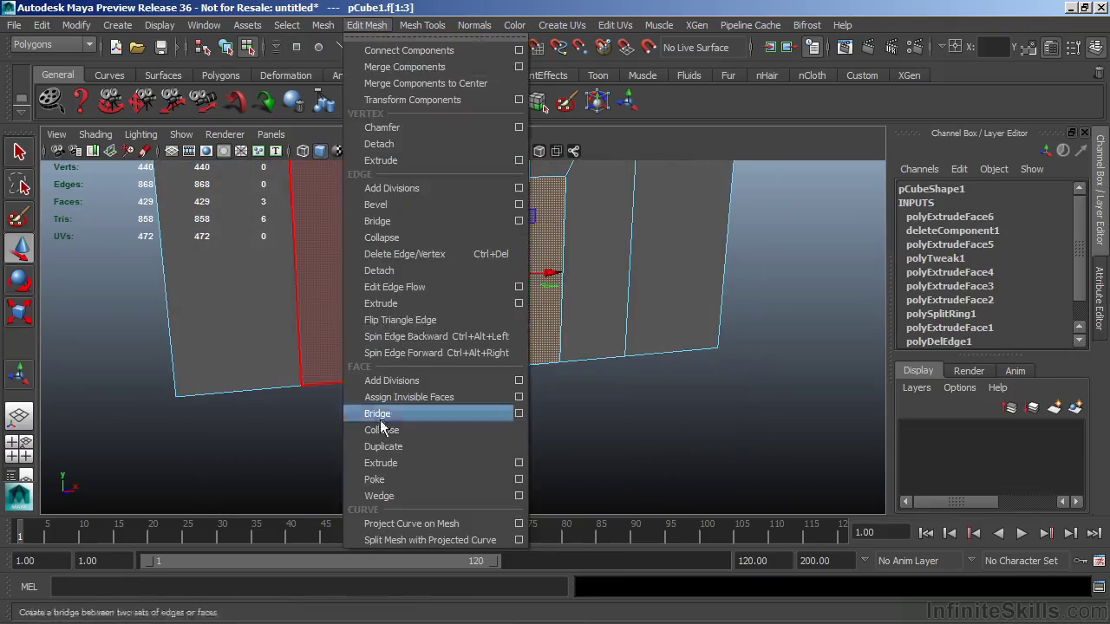
left_click(391, 460)
left_click_drag(407, 416, 472, 397, "alt")
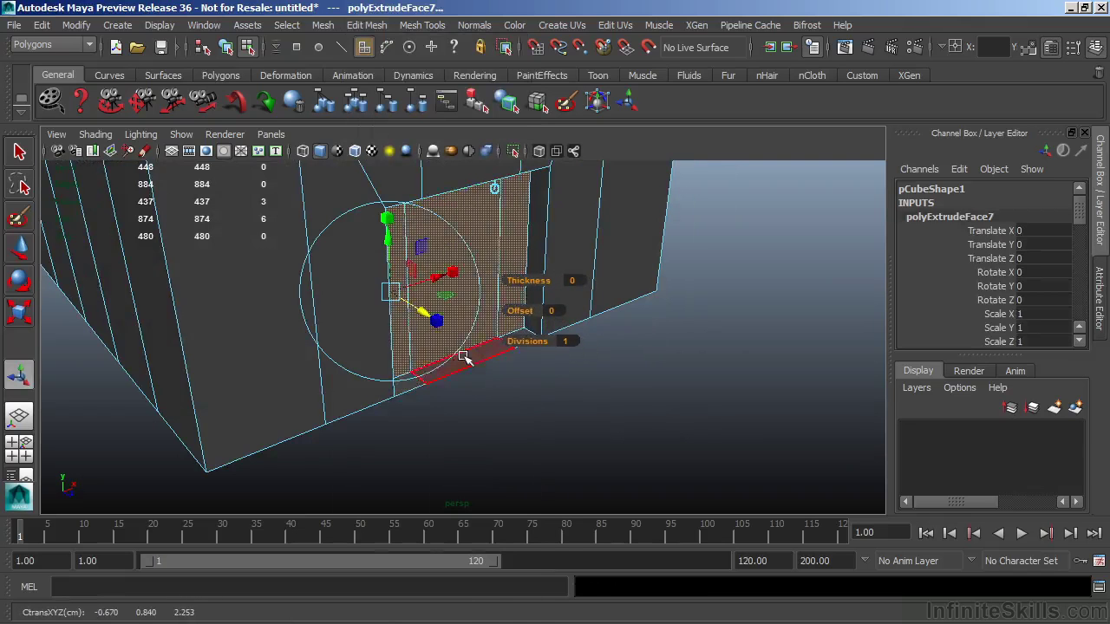
Delete the three floor faces at the bottom of the doorway recess
right_click_drag(465, 358, 471, 273)
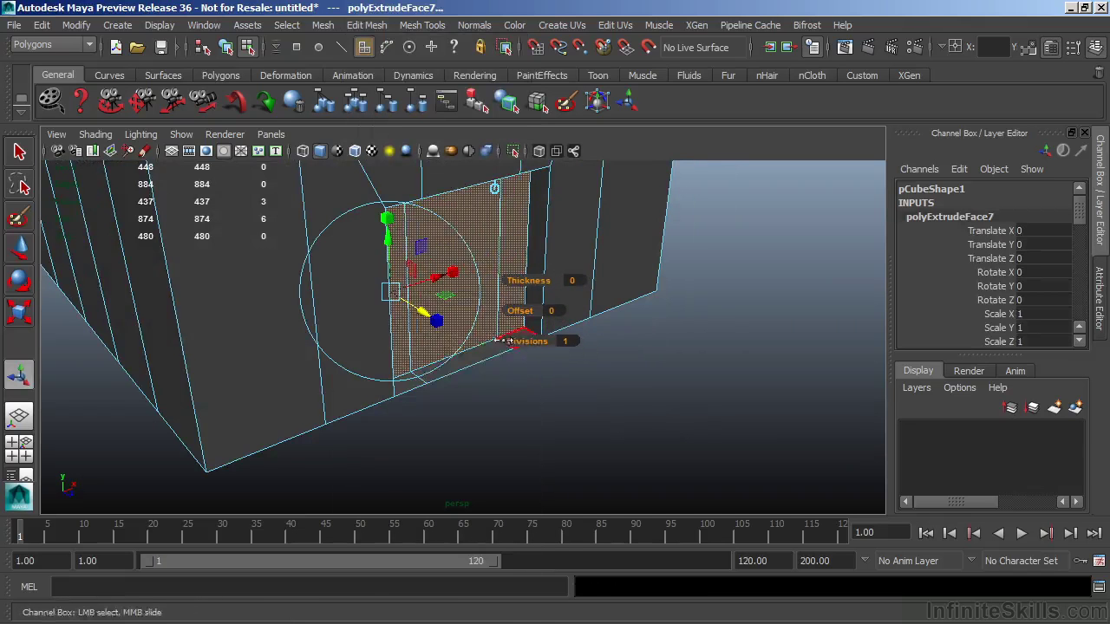
left_click(527, 402)
left_click(510, 340)
left_click(468, 364, "shift")
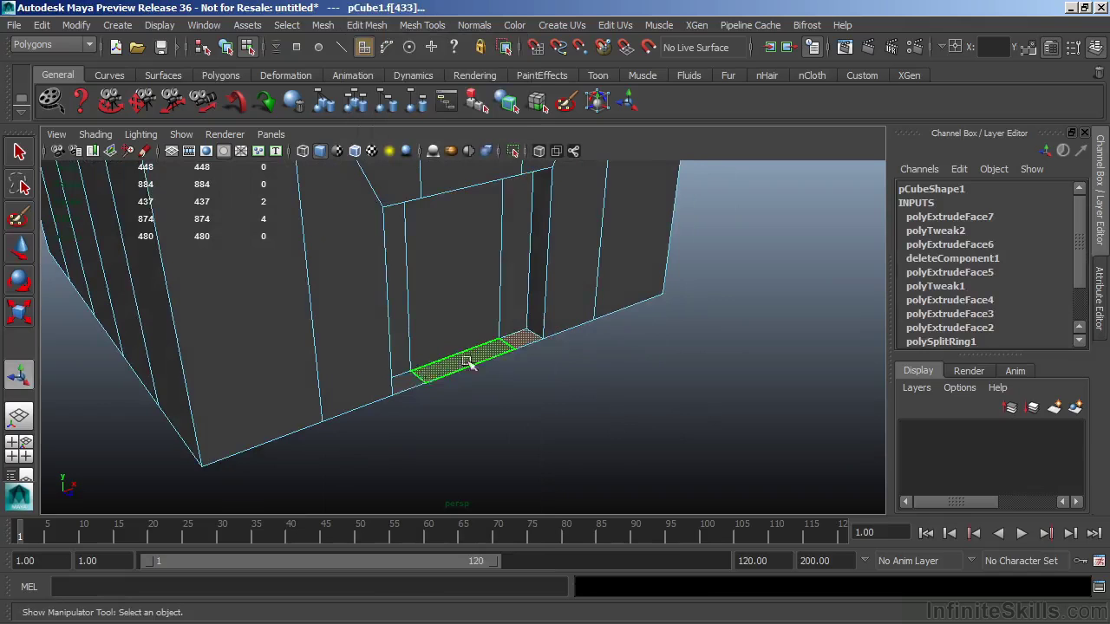
left_click(417, 384, "shift")
left_click_drag(421, 387, 500, 422, "alt")
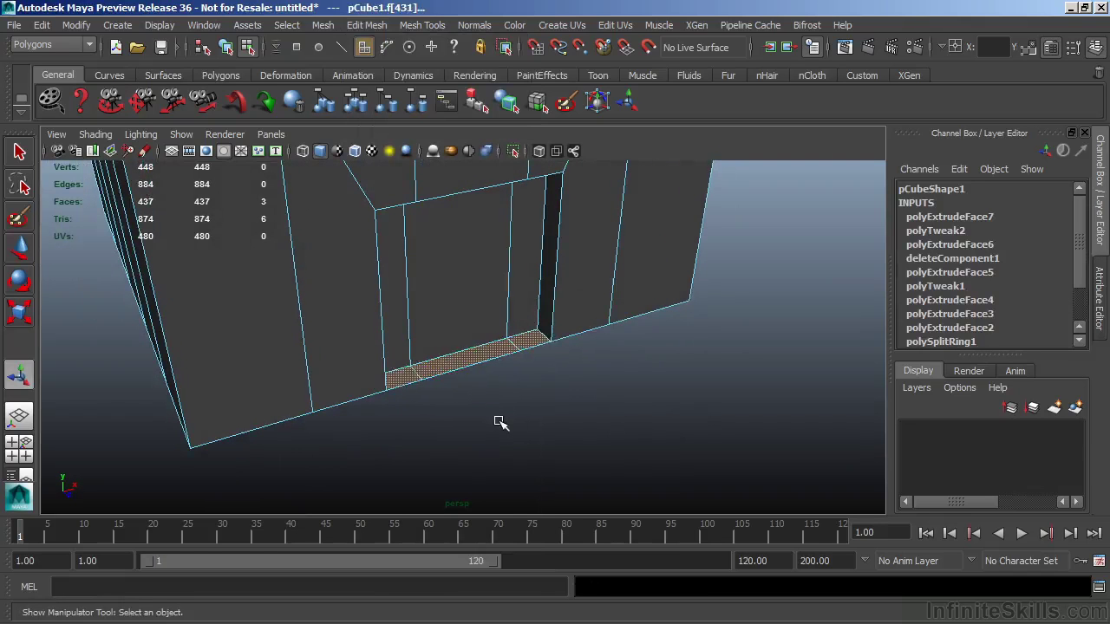
key("Delete")
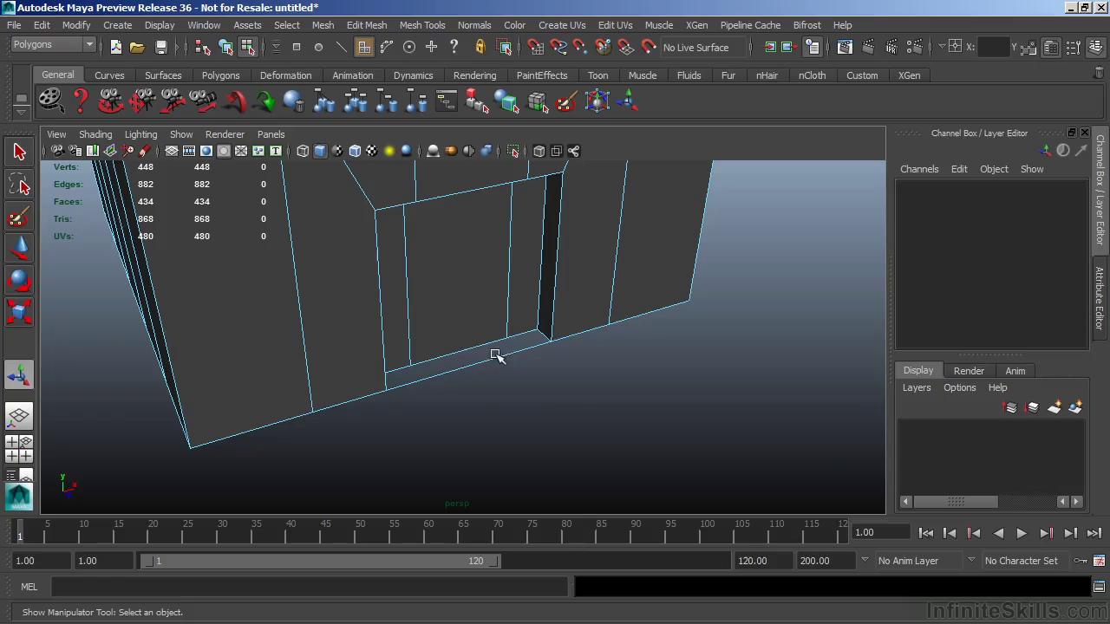
Isolate the three flattened faces along the doorway's bottom edge, check them in wireframe, delete them and restore shaded display
right_click_drag(495, 251, 495, 268)
left_click_drag(547, 344, 397, 358, "alt")
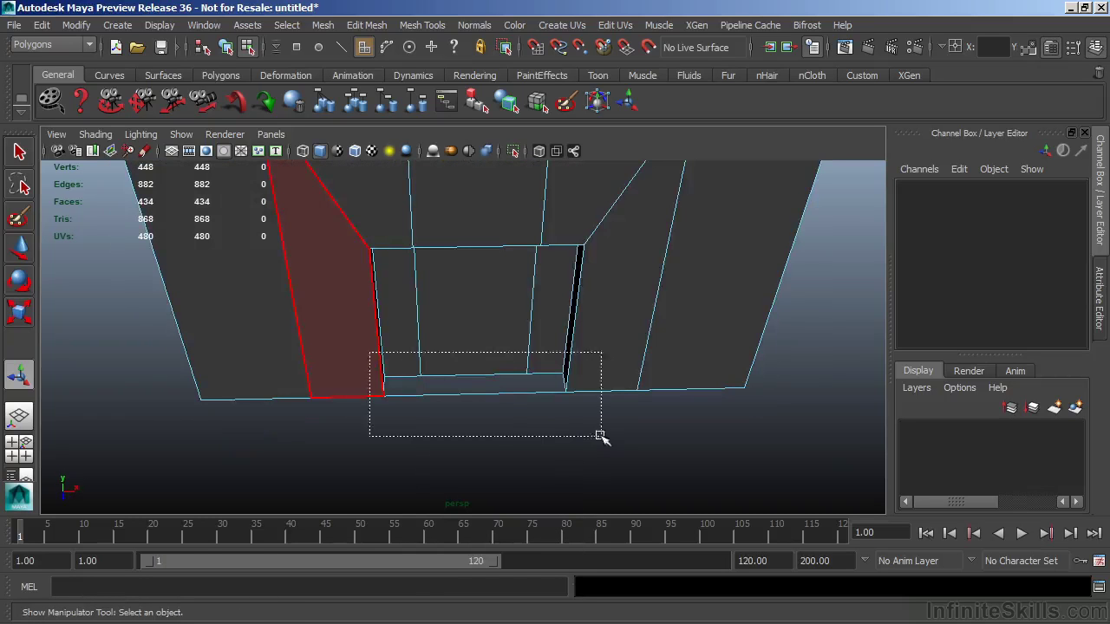
left_click_drag(600, 435, 606, 438)
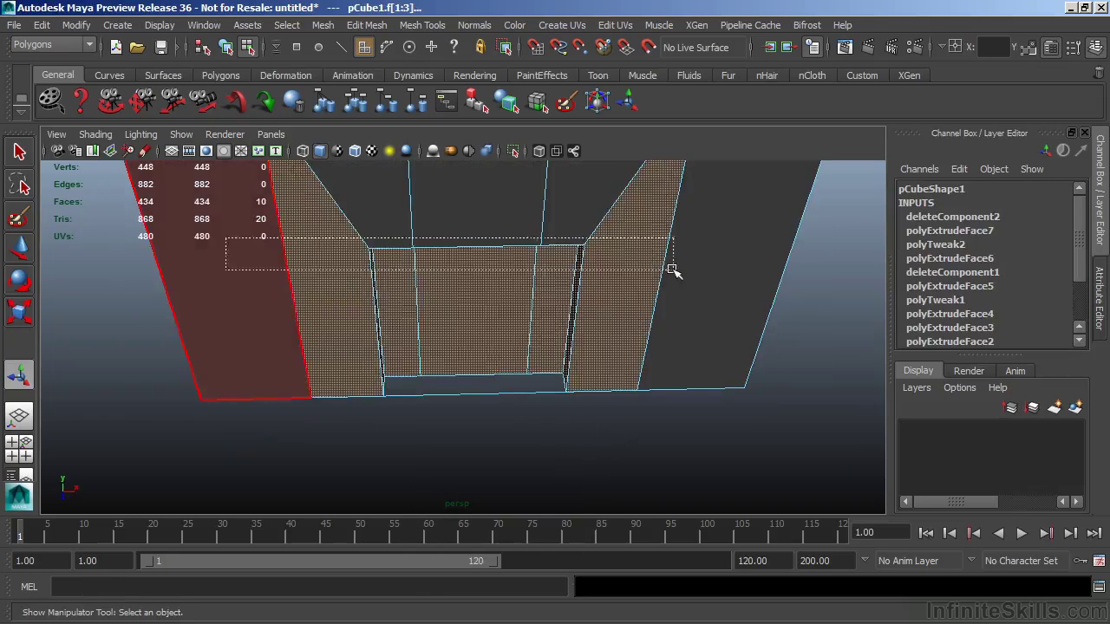
left_click_drag(673, 269, 673, 268)
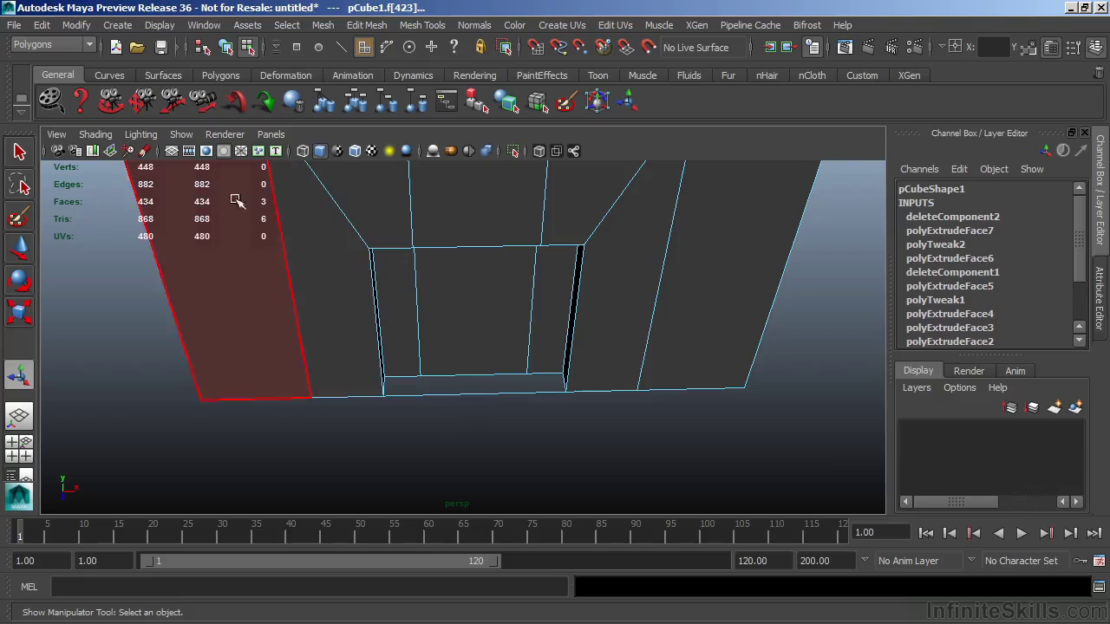
key("4")
left_click_drag(723, 379, 638, 417, "alt")
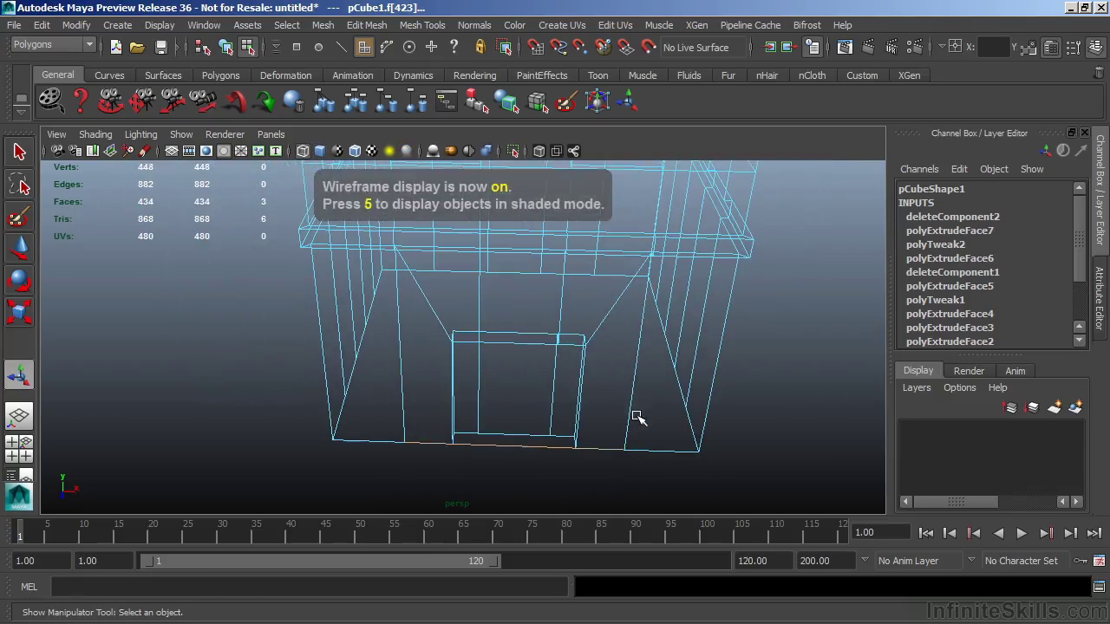
key("Delete")
key("5")
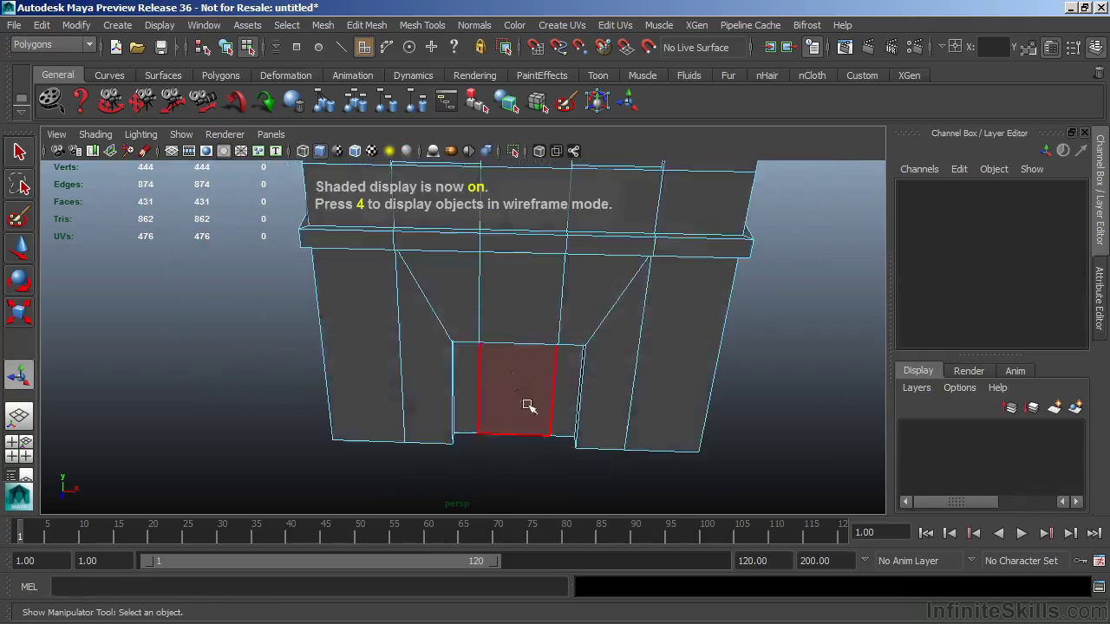
mouse_move(526, 396)
left_mouse_down("alt")
mouse_move(506, 310)
mouse_move(575, 347)
mouse_move(495, 354)
left_mouse_up("alt")
Return to object mode, deselect the building, and display its wireframe over the shading to review the whole model
right_click_drag(550, 230, 642, 207)
left_click_drag(731, 307, 691, 398, "alt")
right_click_drag(691, 398, 490, 389, "alt")
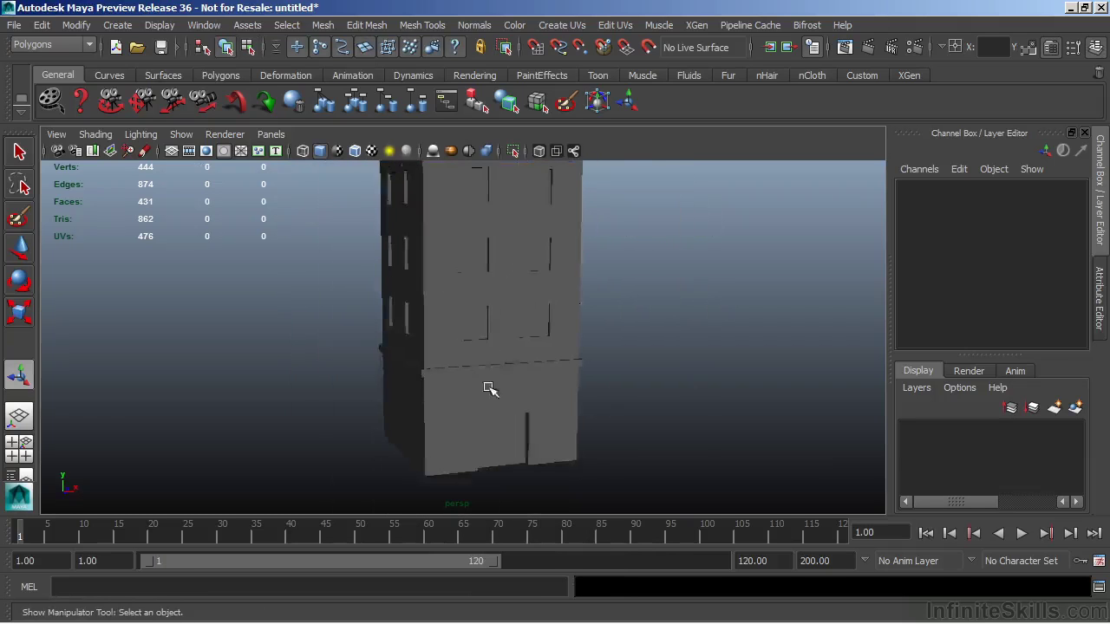
left_click(491, 389)
left_click(691, 404)
left_click_drag(691, 404, 639, 371, "alt")
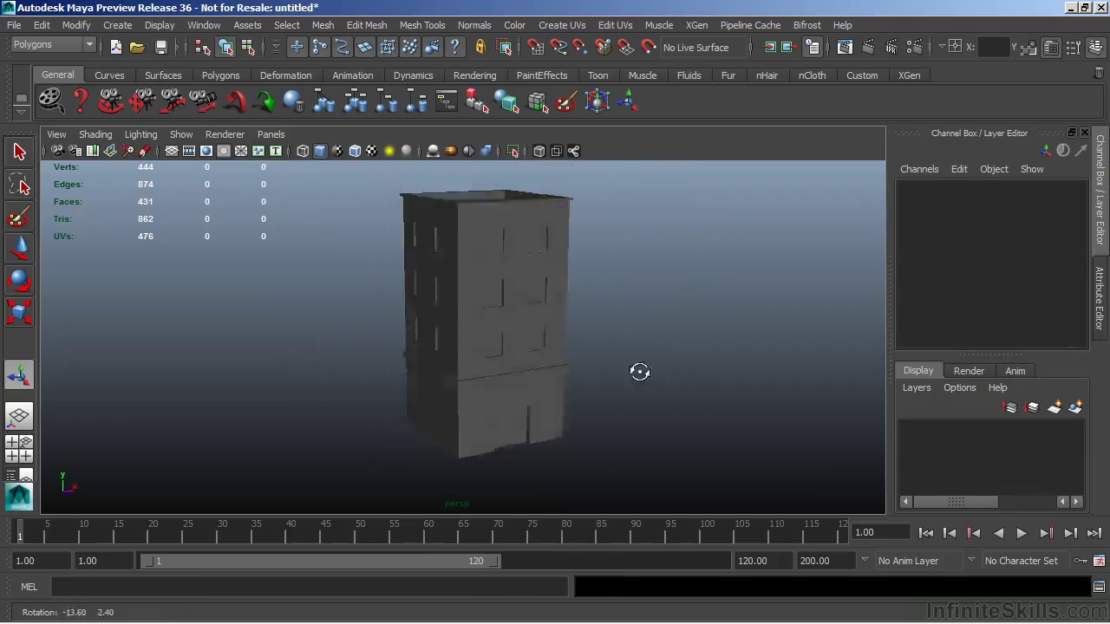
left_click(354, 151)
mouse_move(395, 340)
left_mouse_down("alt")
mouse_move(460, 362)
mouse_move(387, 370)
mouse_move(367, 355)
mouse_move(456, 340)
mouse_move(391, 349)
mouse_move(420, 391)
left_mouse_up("alt")
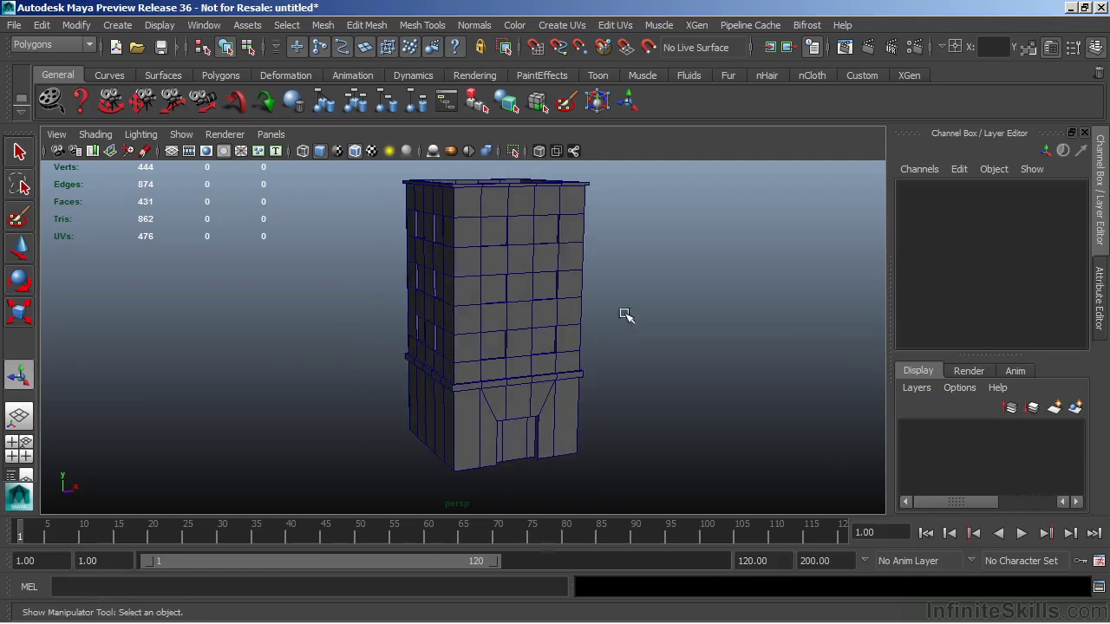
left_click_drag(626, 315, 640, 348, "alt")
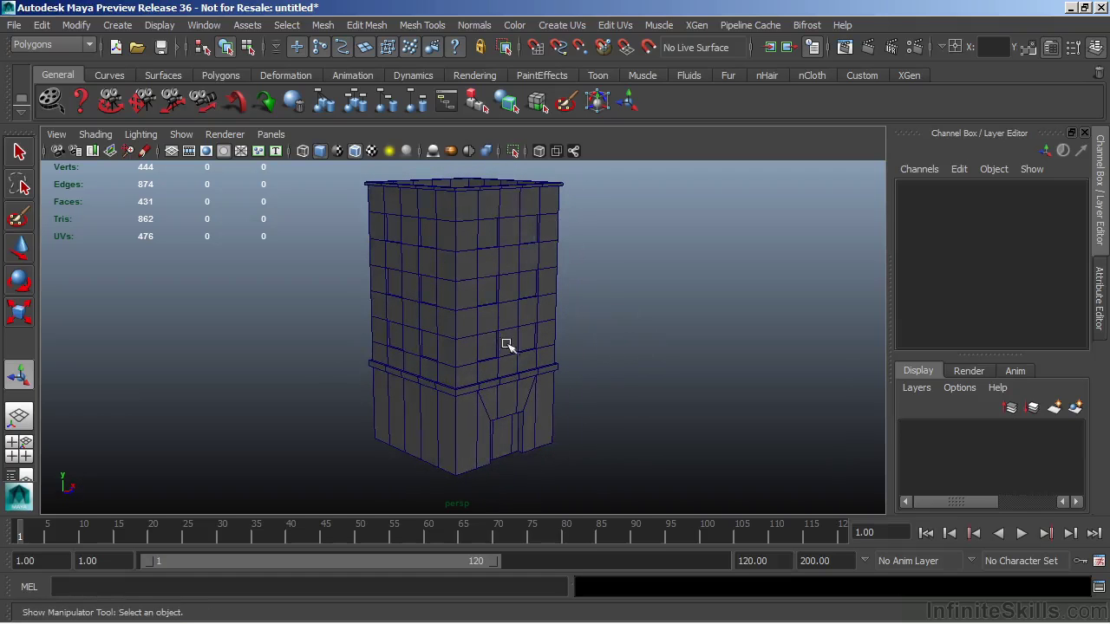